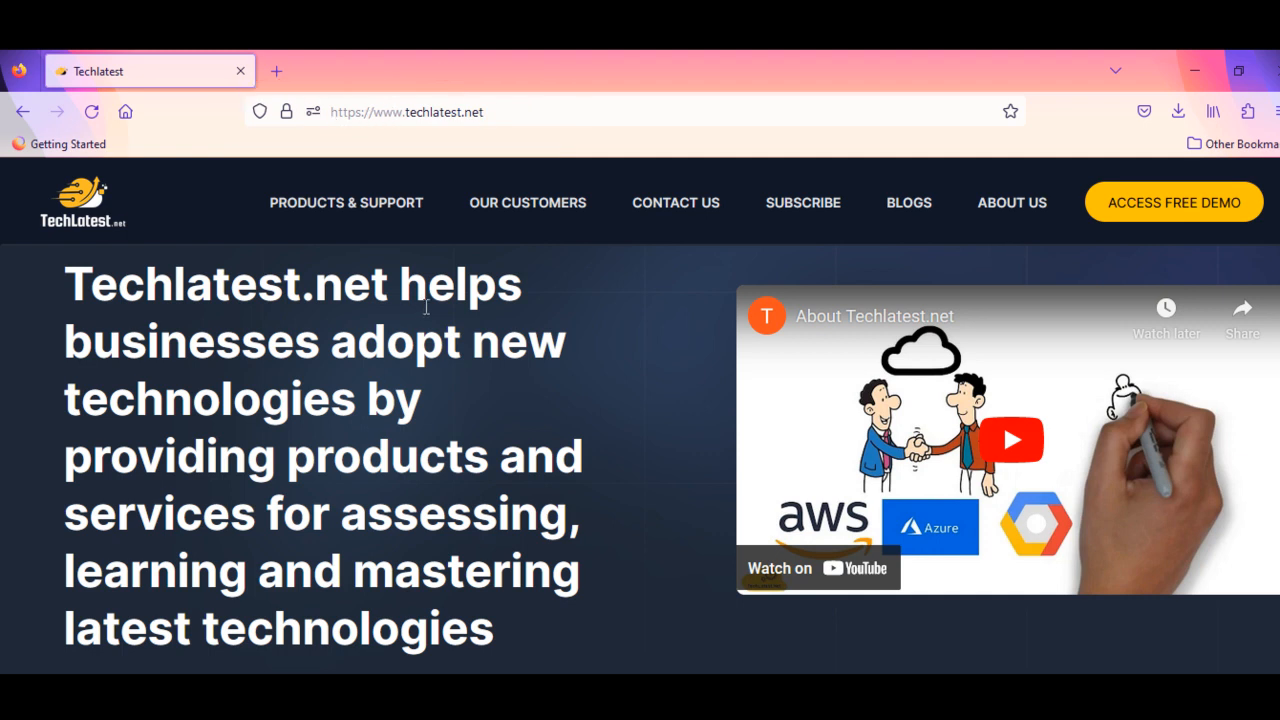
- Search the Techlatest.net supported products for "stable diffusion" and open the Stable Diffusion with API and AUTOMATIC1111 page
click(392, 206)
text(fusion)
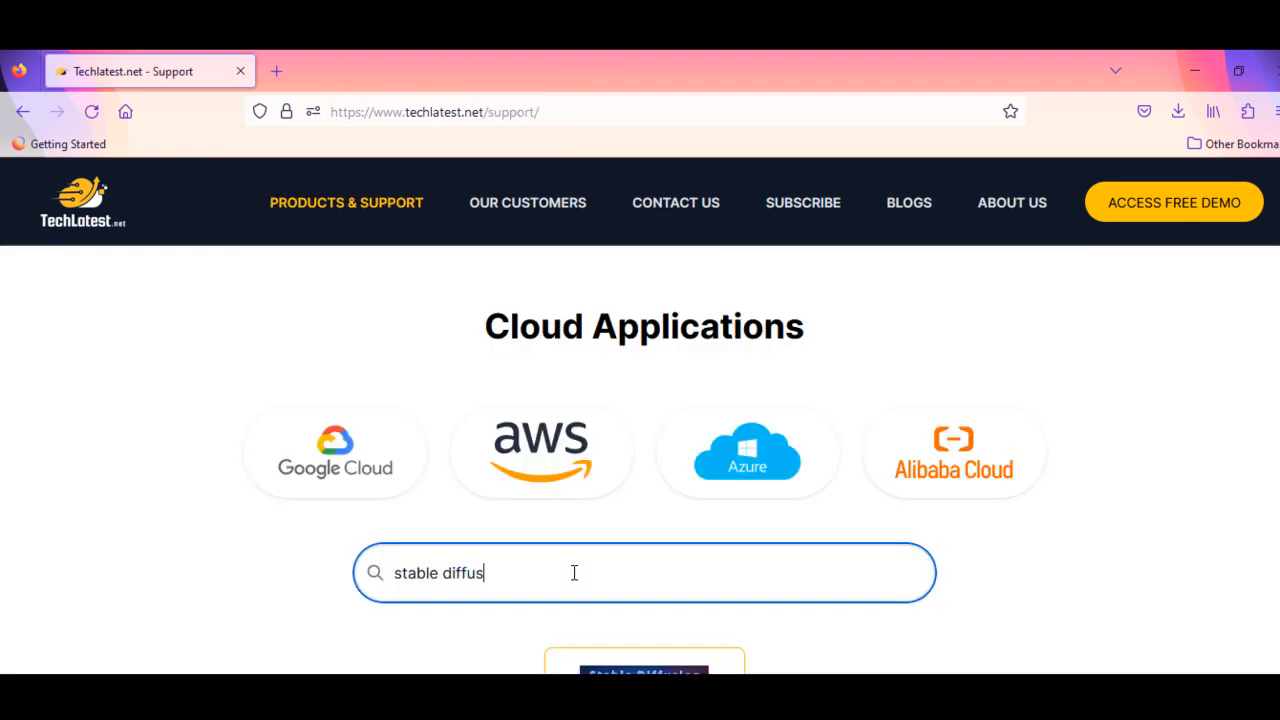
scroll(574, 571, down, 2)
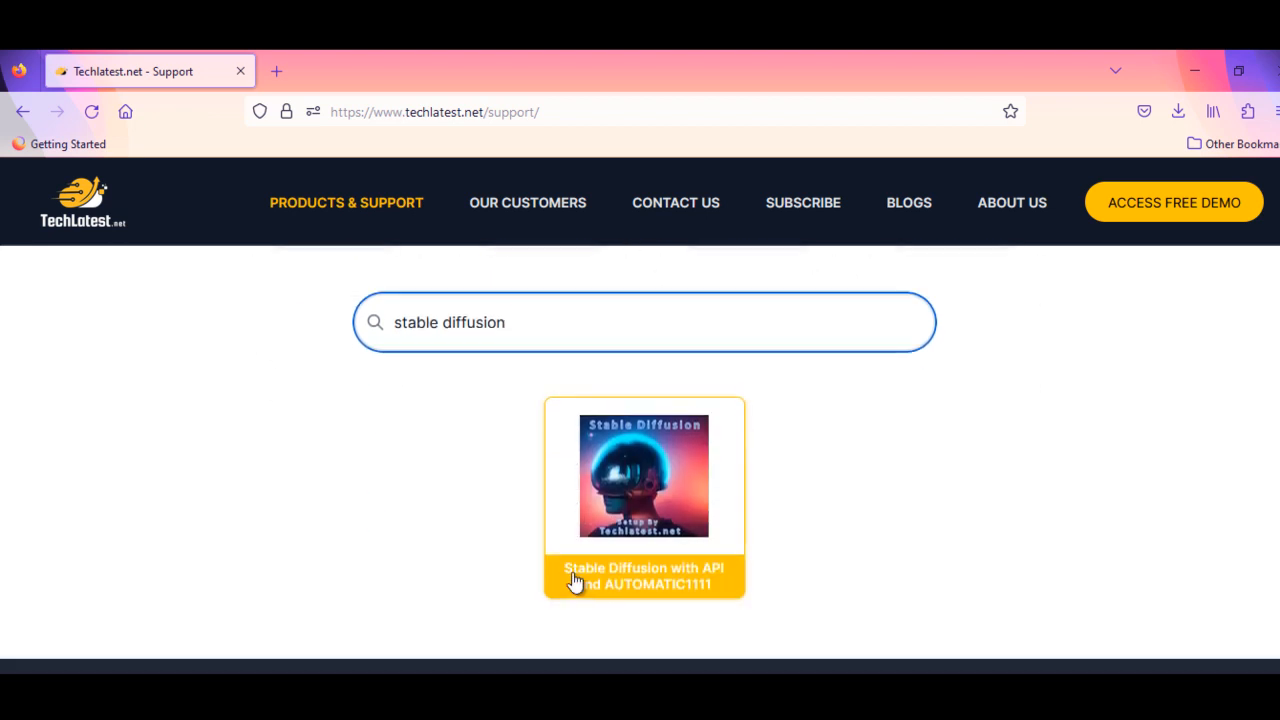
click(574, 583)
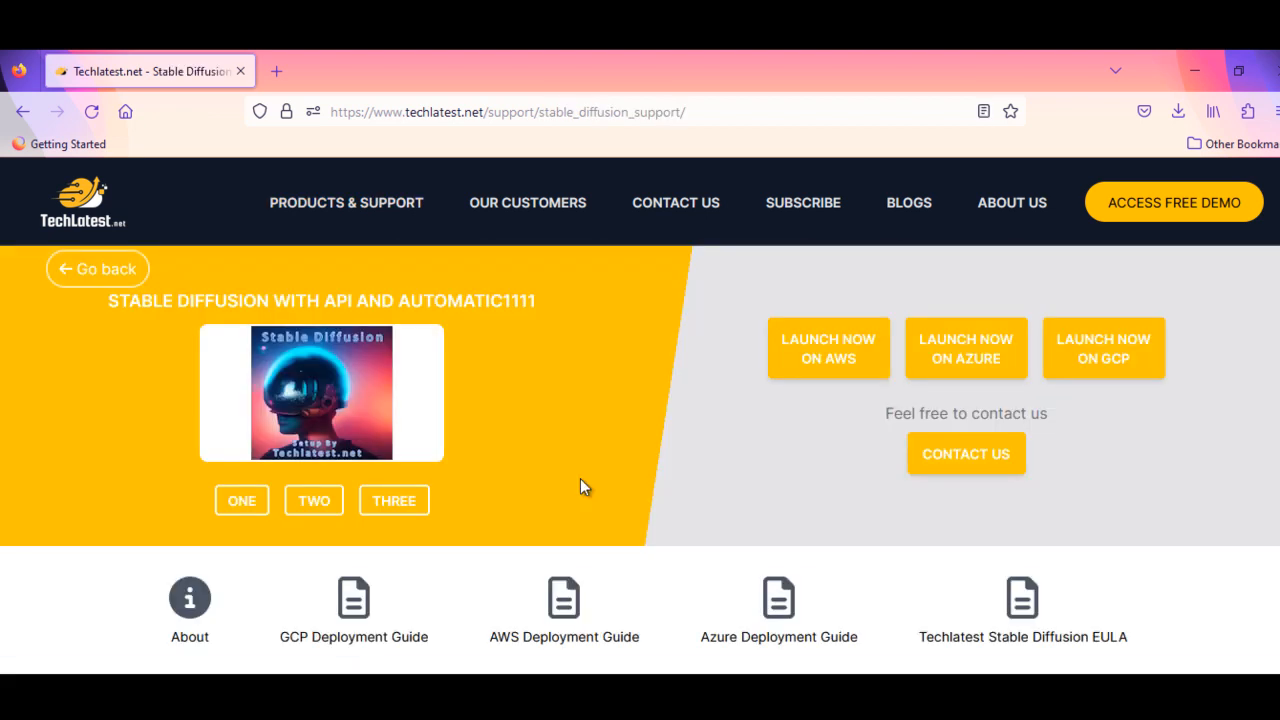
- Review the product's features and benefits, and open its AWS launch listing
scroll(581, 480, down, 5)
scroll(580, 478, down, 5)
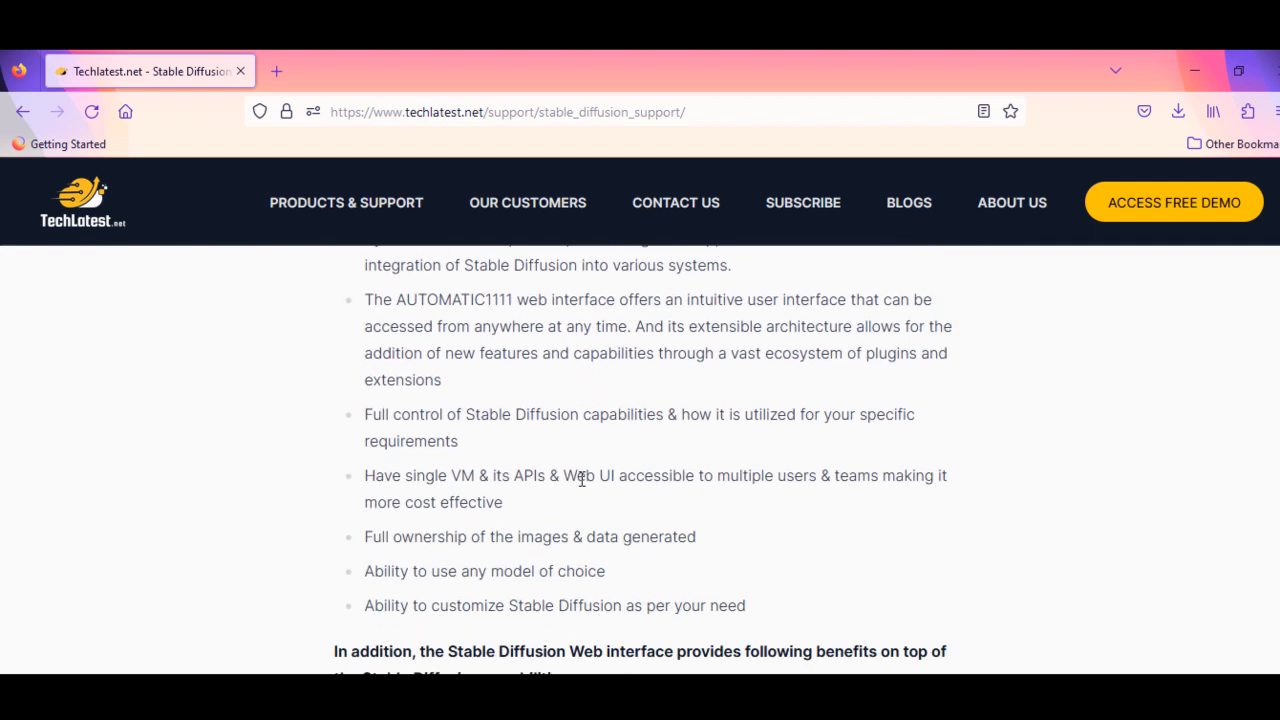
scroll(580, 478, down, 10)
scroll(564, 475, up, 5)
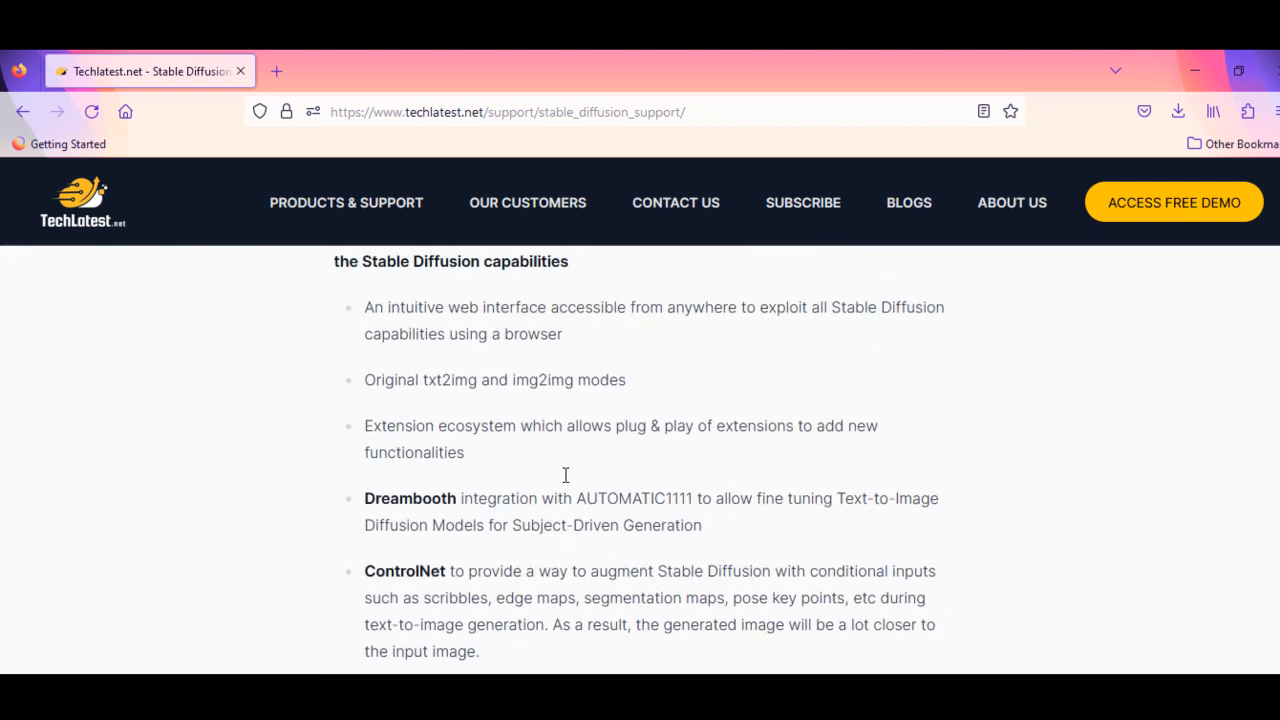
scroll(564, 475, up, 10)
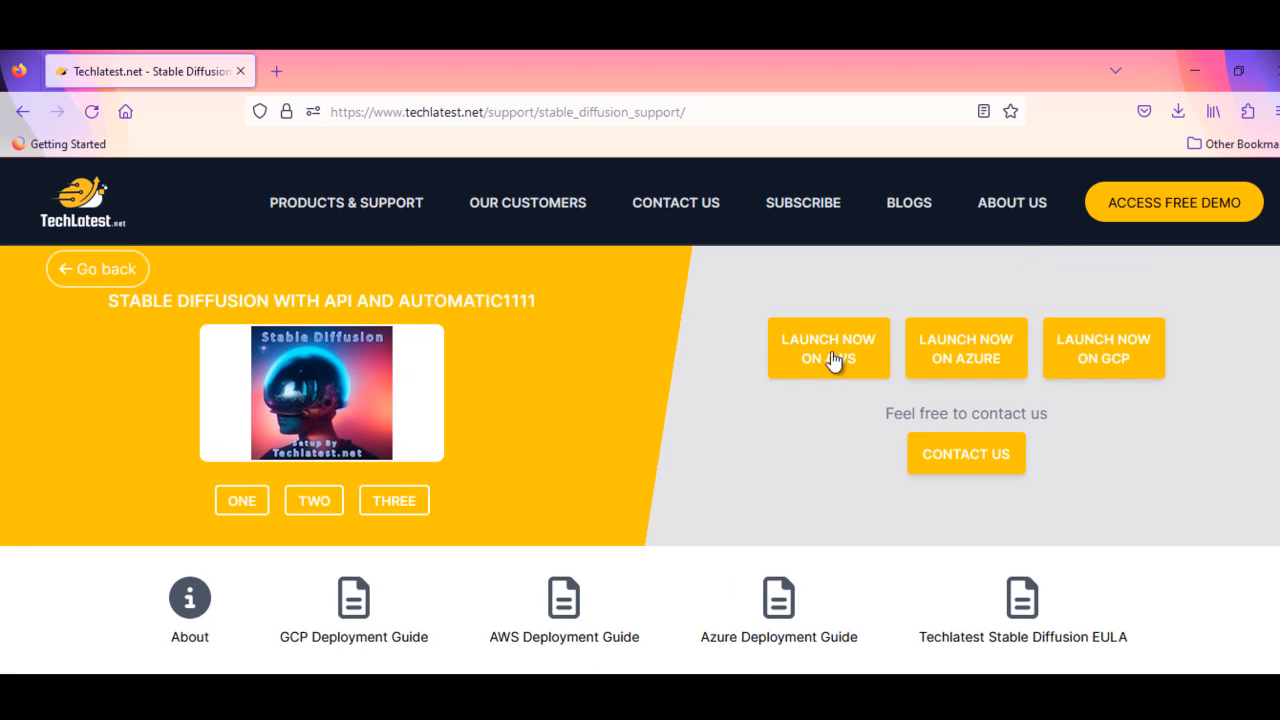
click(831, 359)
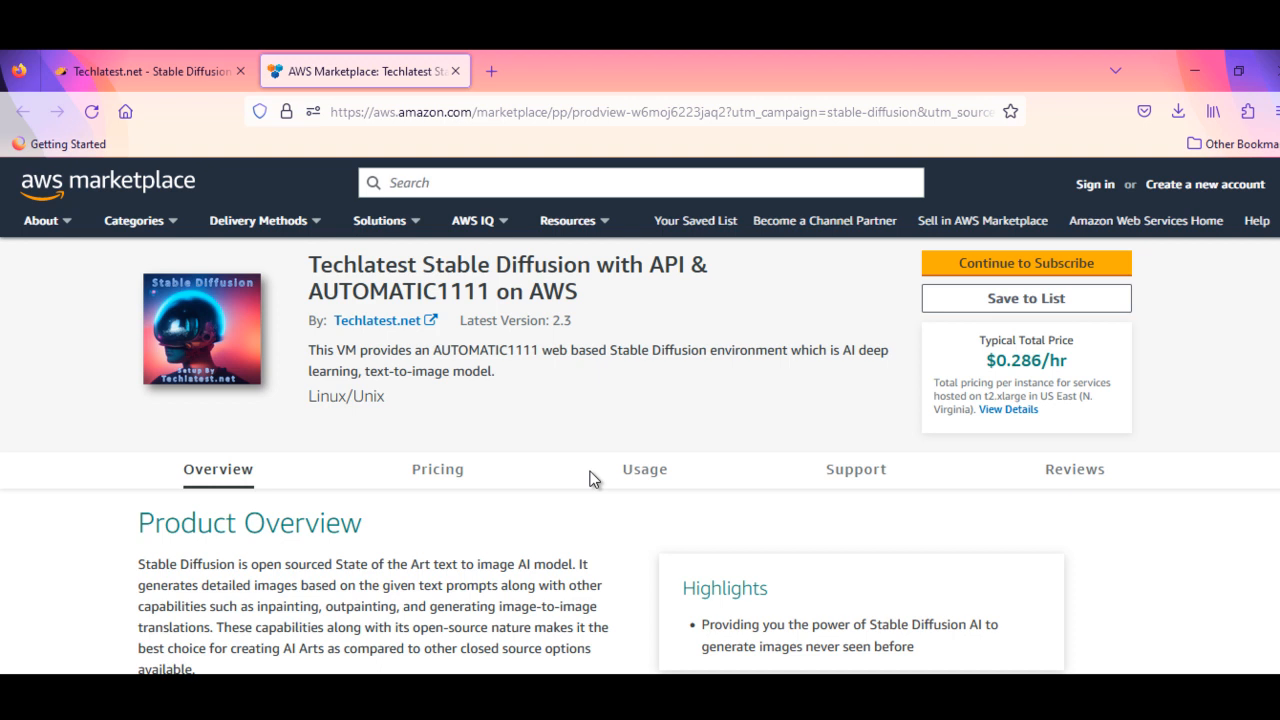
- Examine the product overview, pricing details and EC2 instance type costs in the AWS Marketplace listing
scroll(590, 479, down, 5)
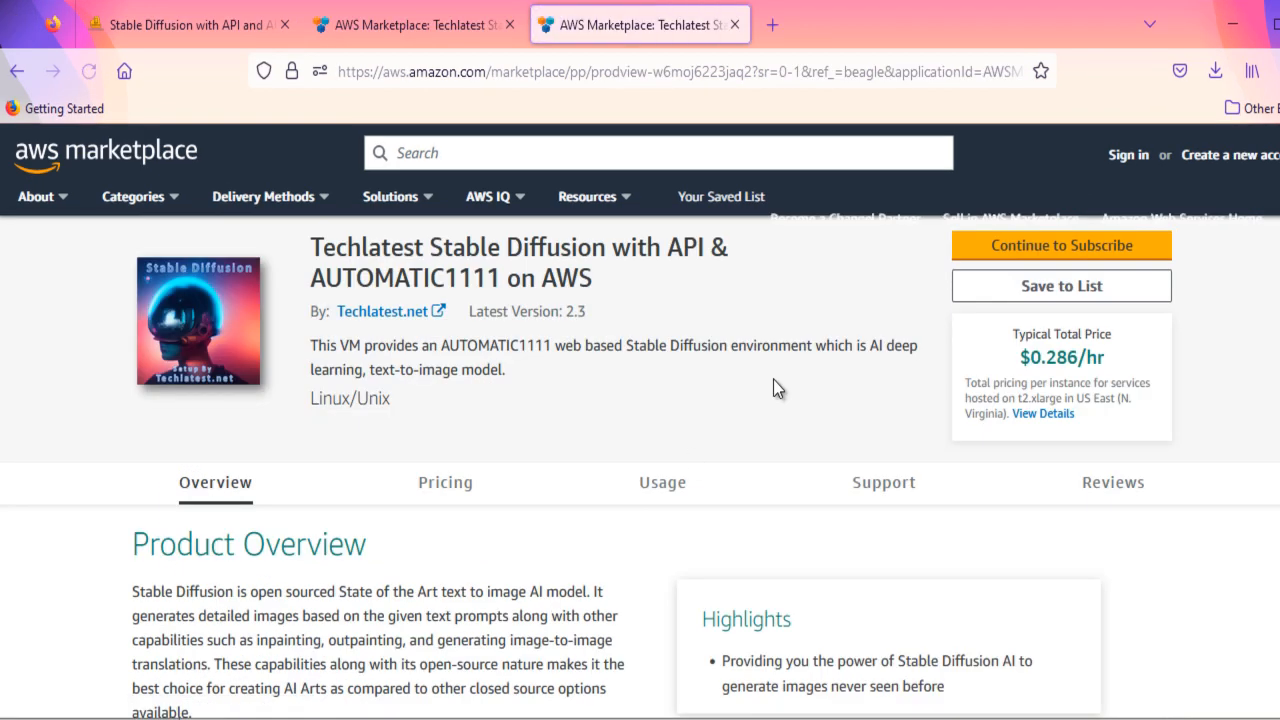
scroll(690, 460, down, 3)
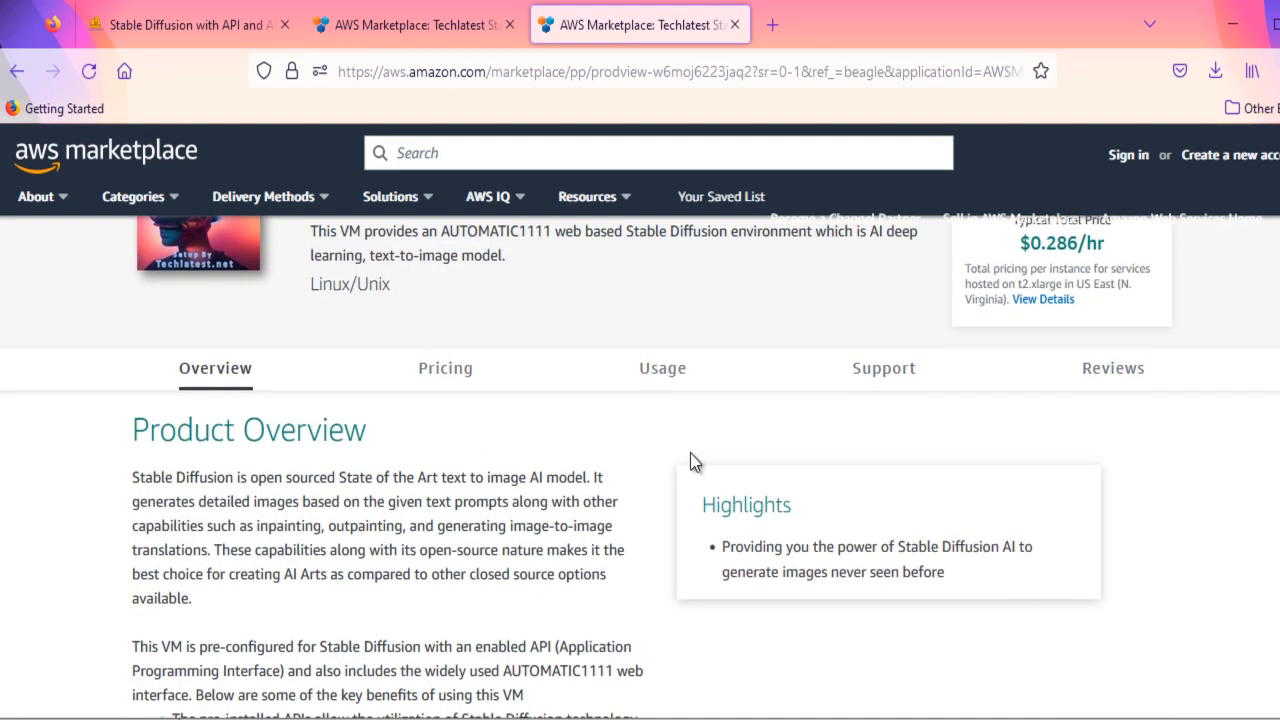
scroll(690, 455, down, 3)
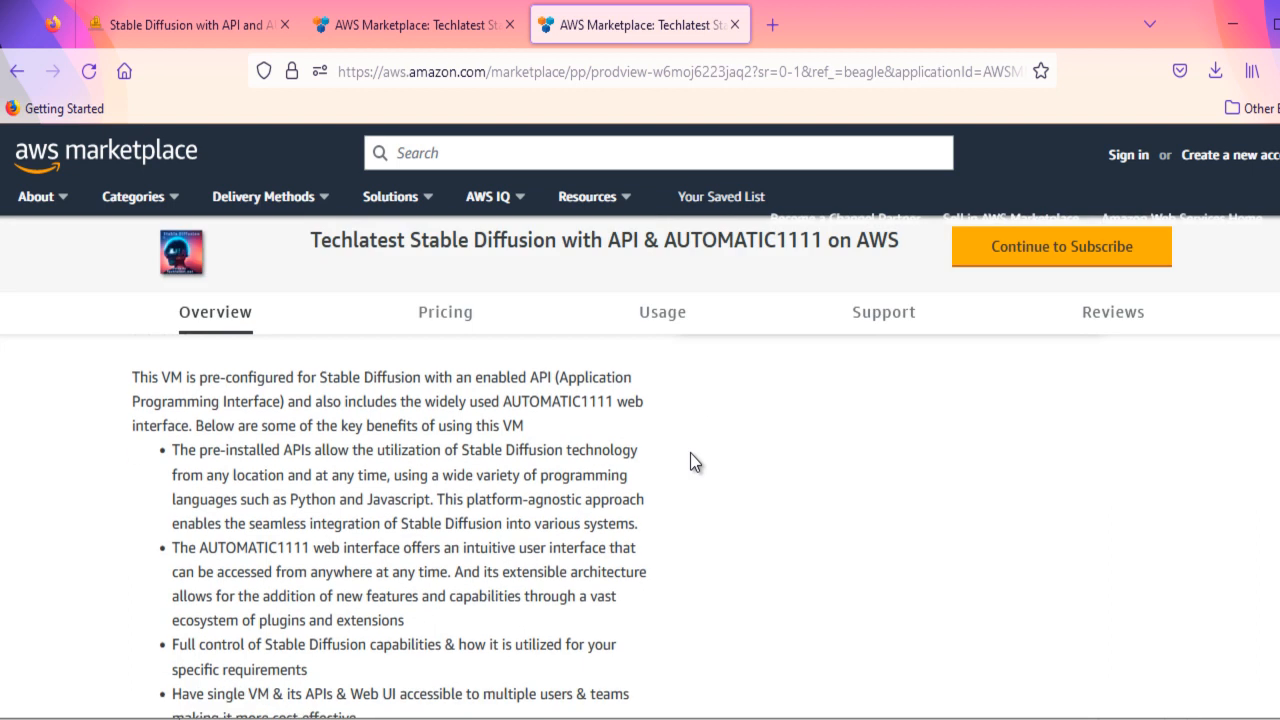
scroll(690, 453, down, 10)
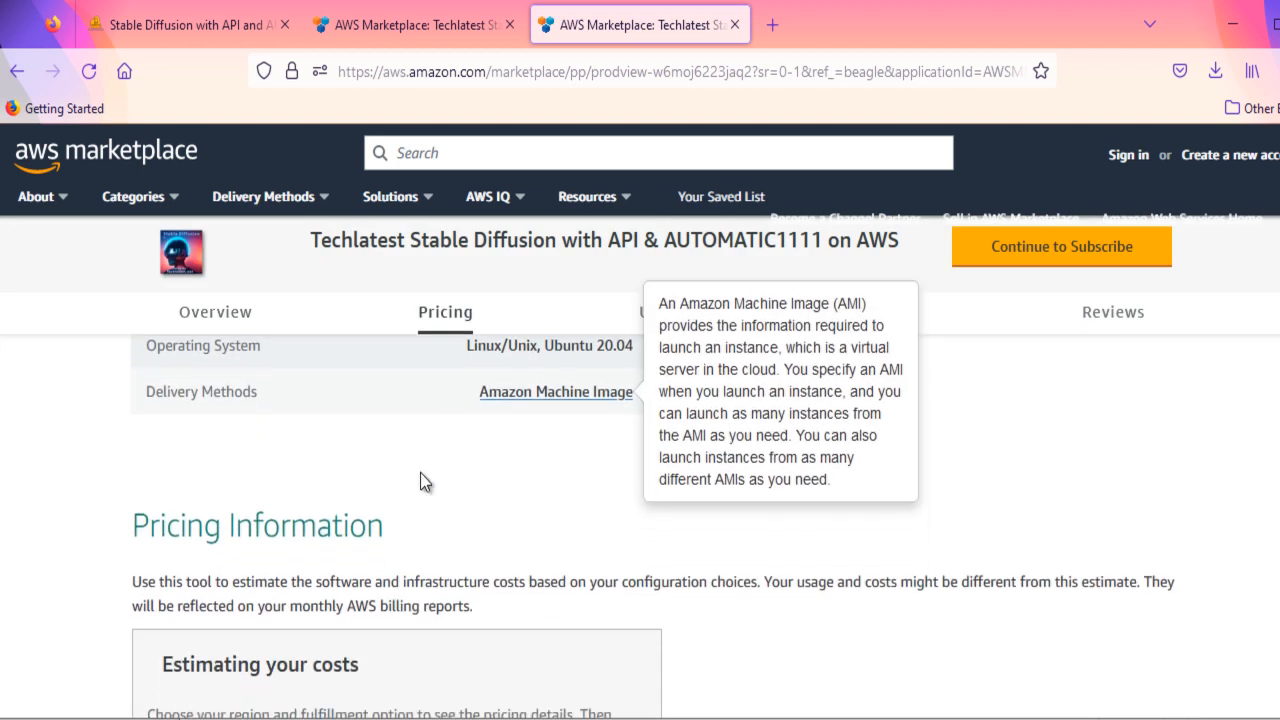
scroll(420, 474, down, 4)
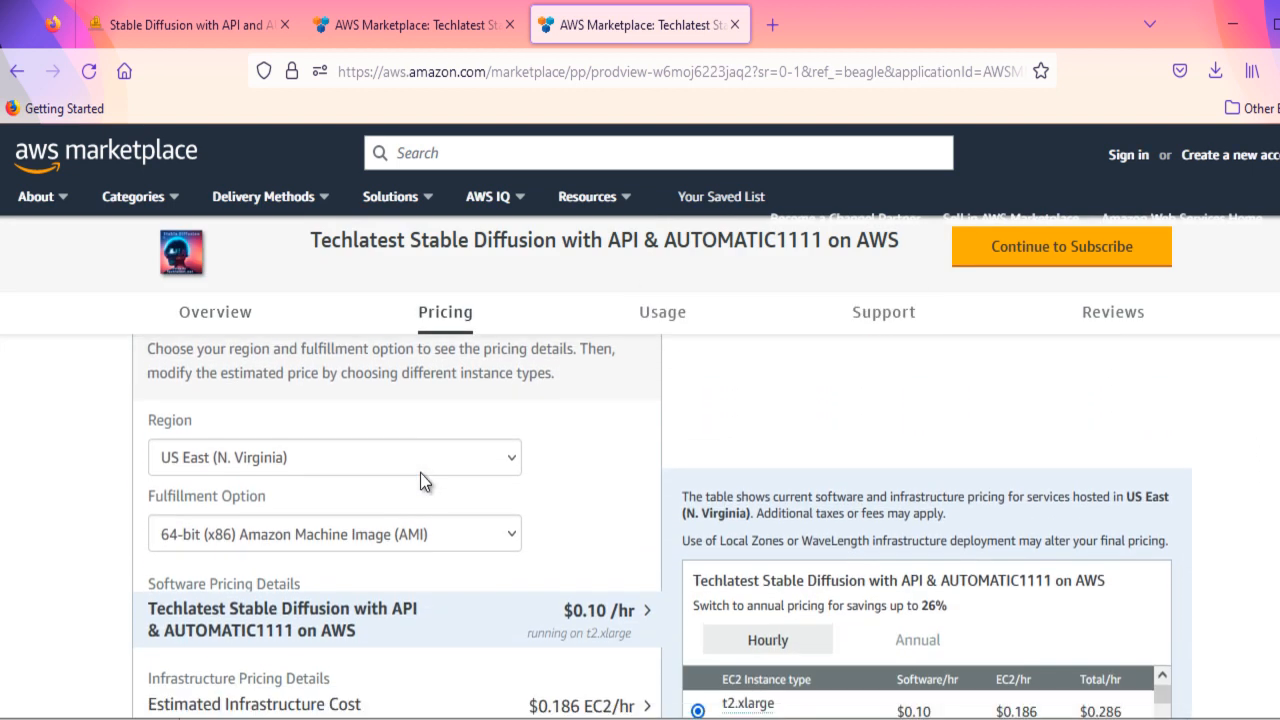
scroll(420, 484, down, 2)
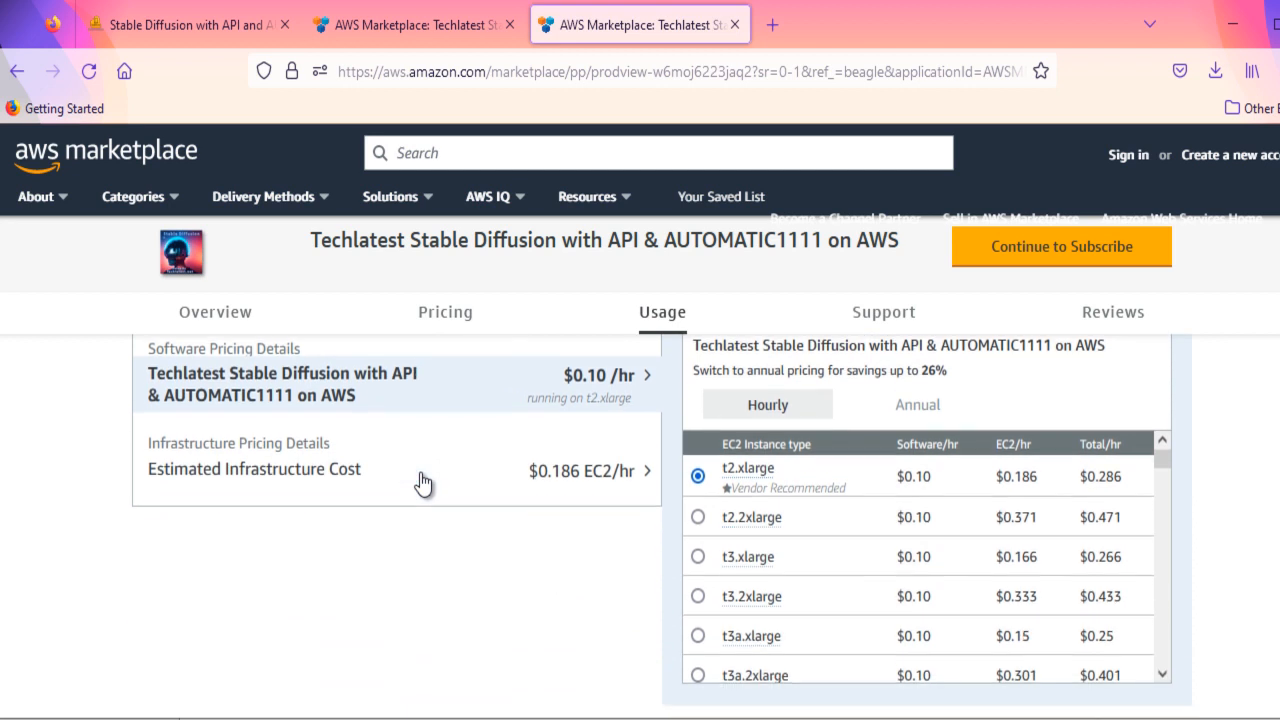
scroll(580, 620, up, 10)
scroll(577, 612, up, 10)
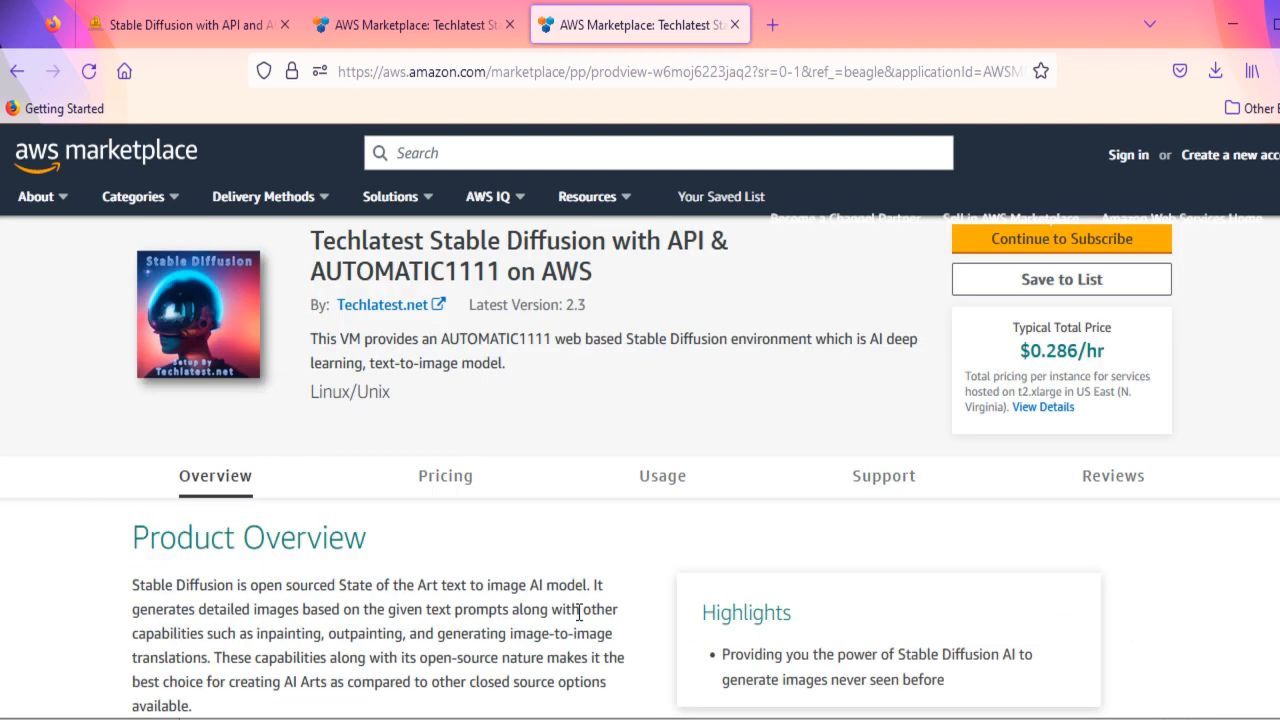
- Continue to the subscription page, review the software contract duration and options, and proceed to configuration
click(1043, 245)
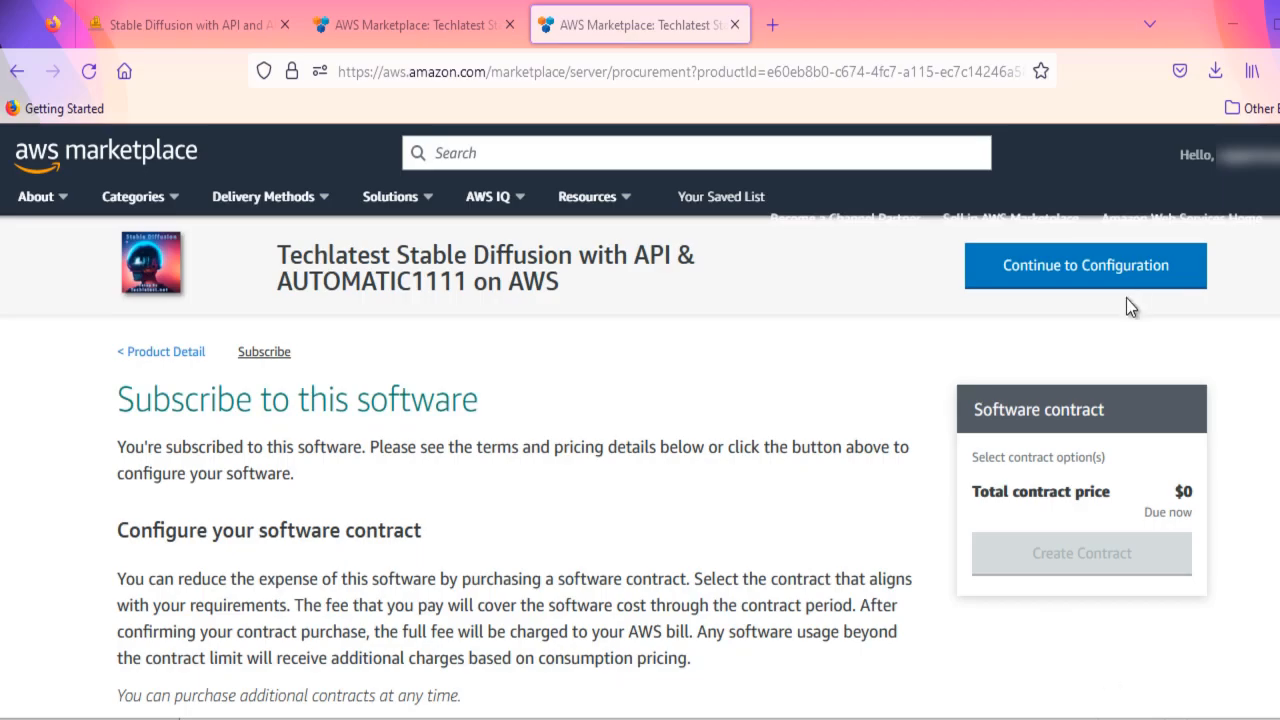
scroll(697, 483, down, 1)
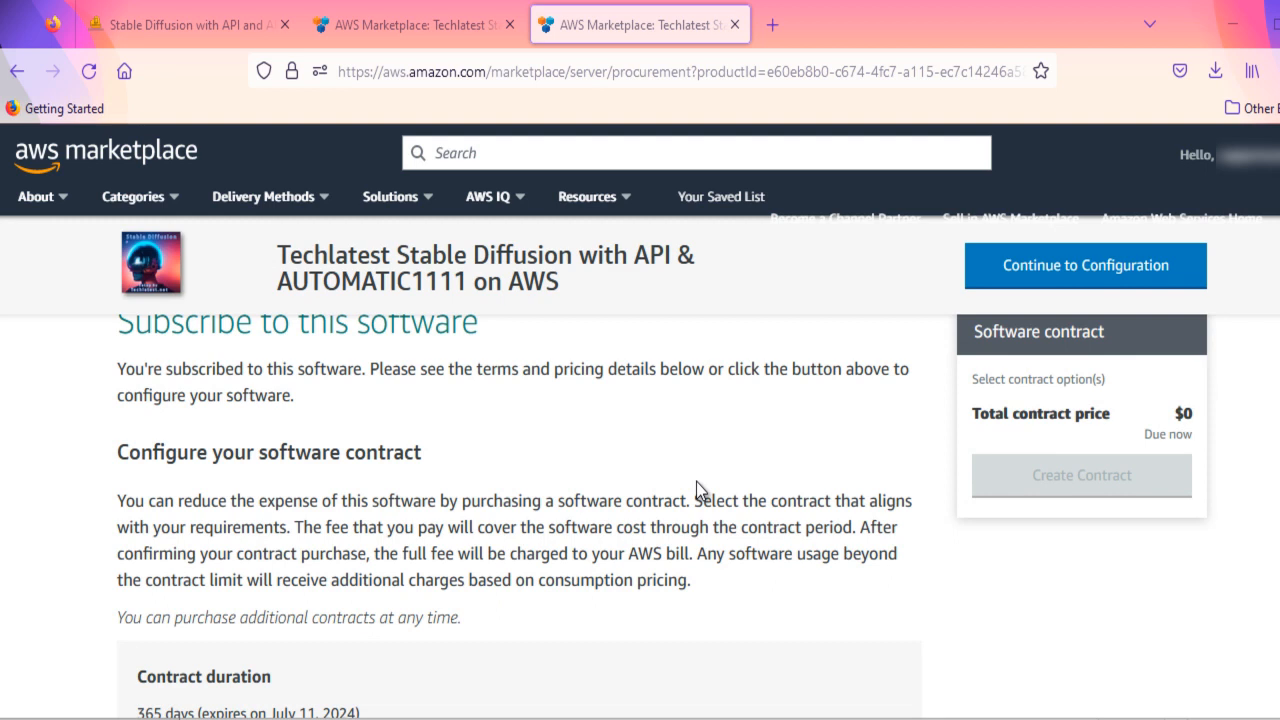
scroll(697, 483, down, 4)
scroll(696, 481, down, 1)
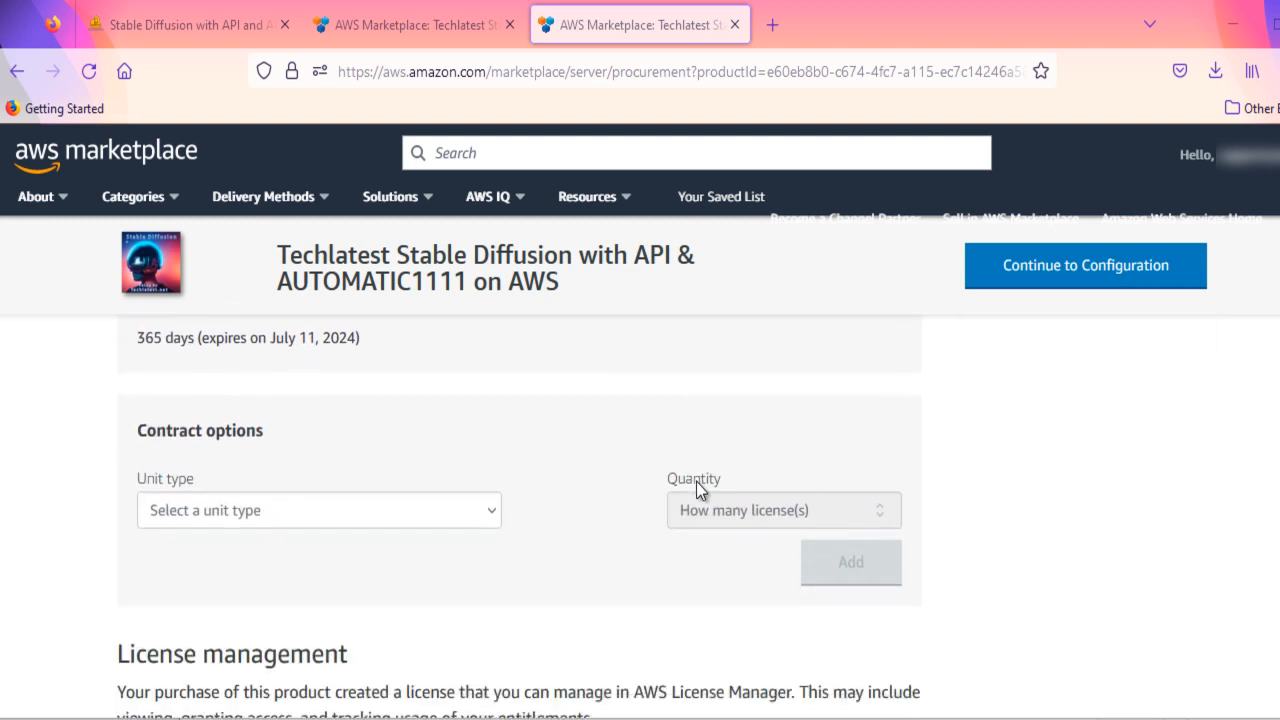
scroll(696, 481, up, 5)
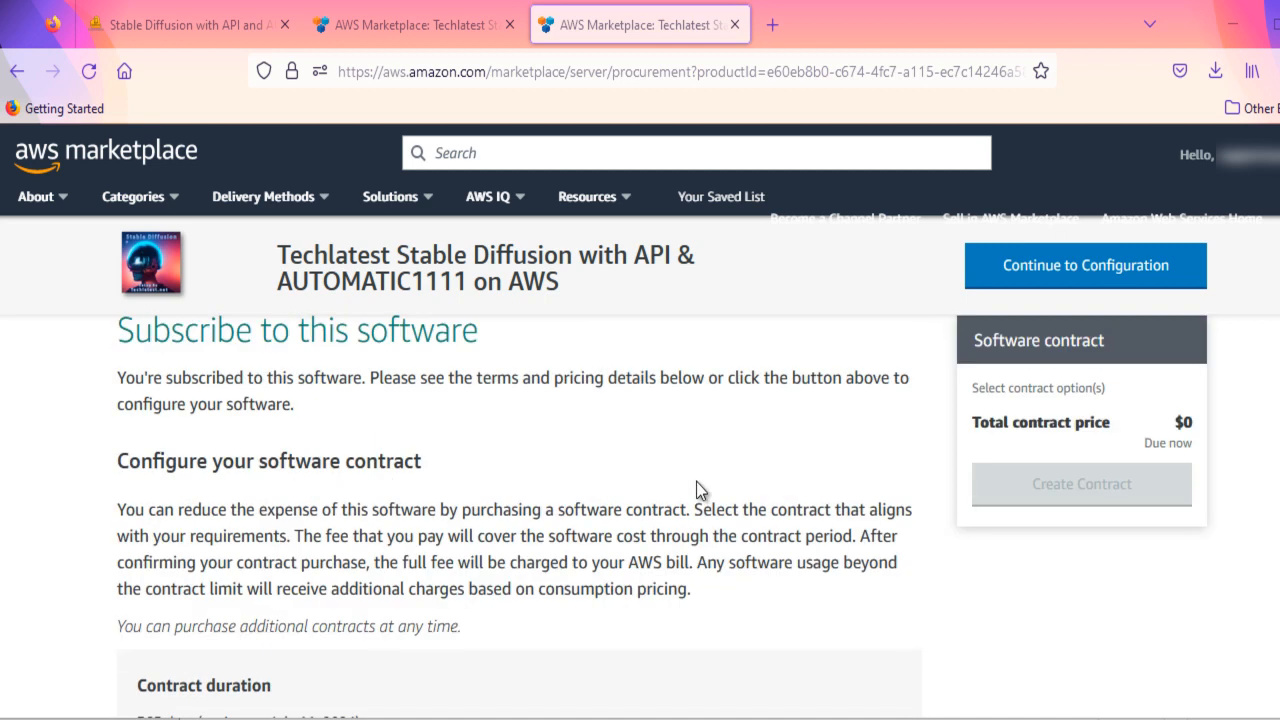
scroll(696, 481, down, 3)
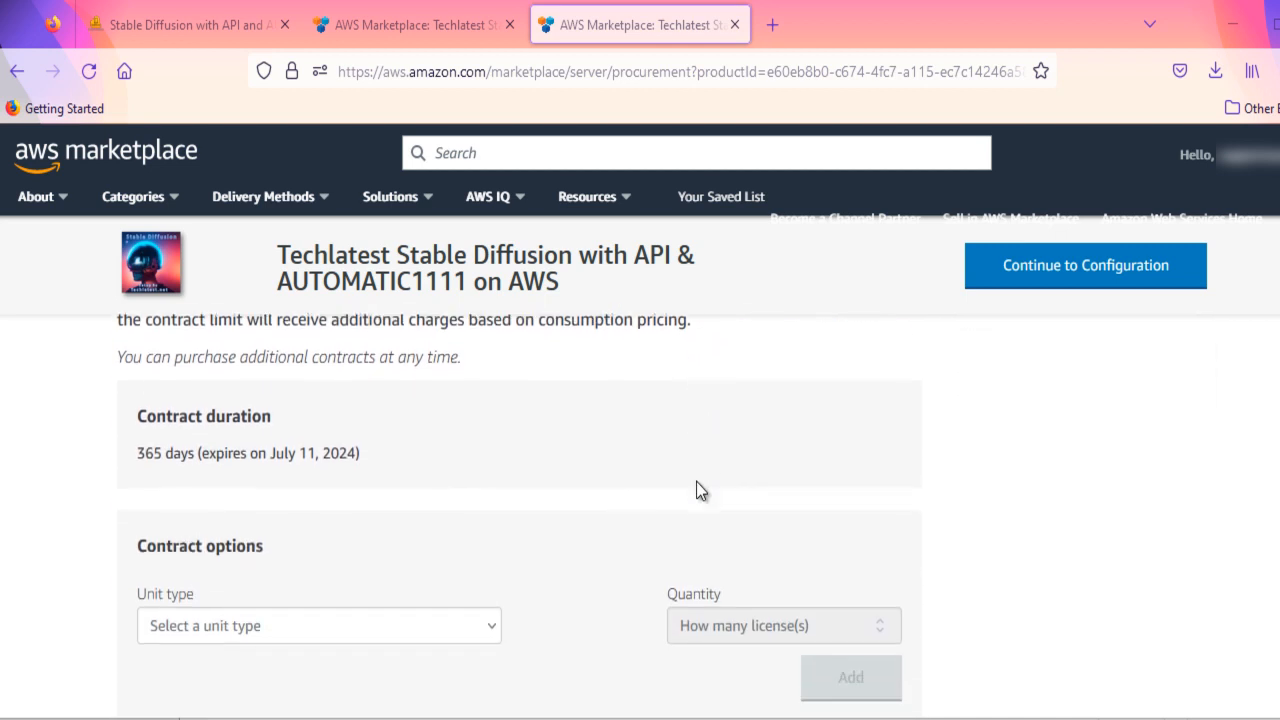
scroll(696, 481, down, 2)
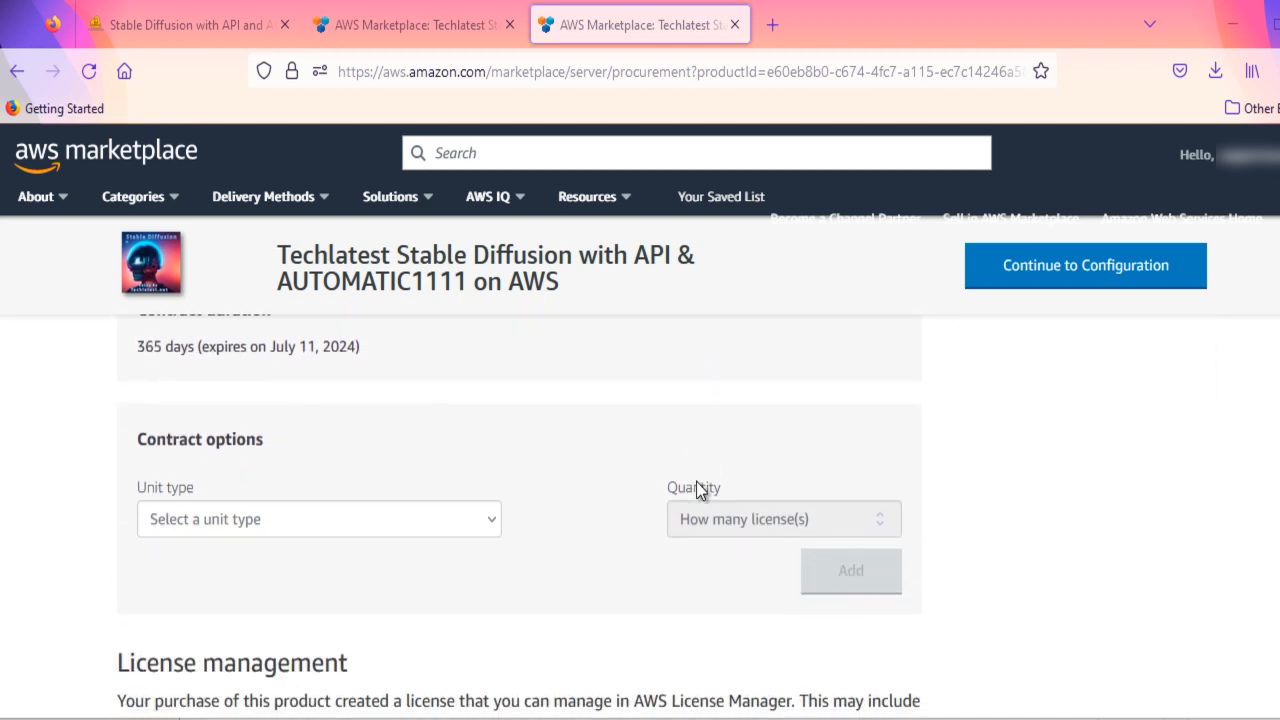
click(1072, 280)
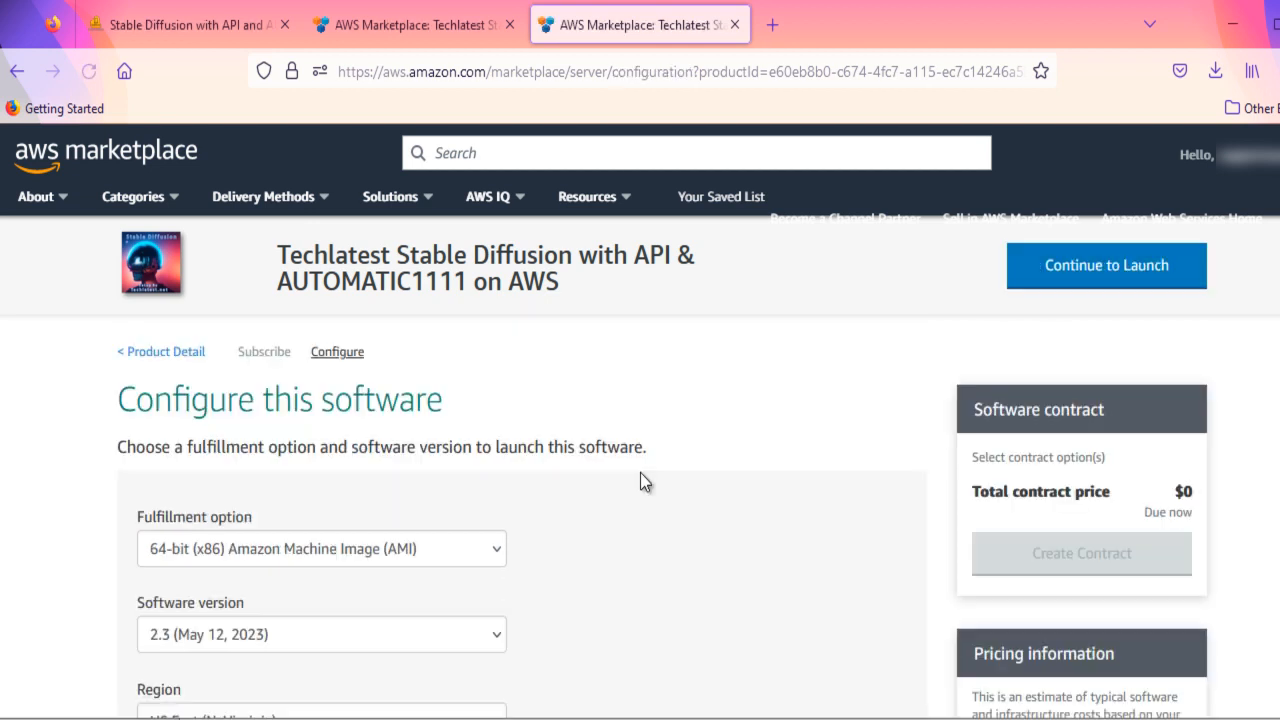
- Configure the software with version 2.3 (May 12, 2023) and the US East (N. Virginia) region
scroll(640, 480, down, 1)
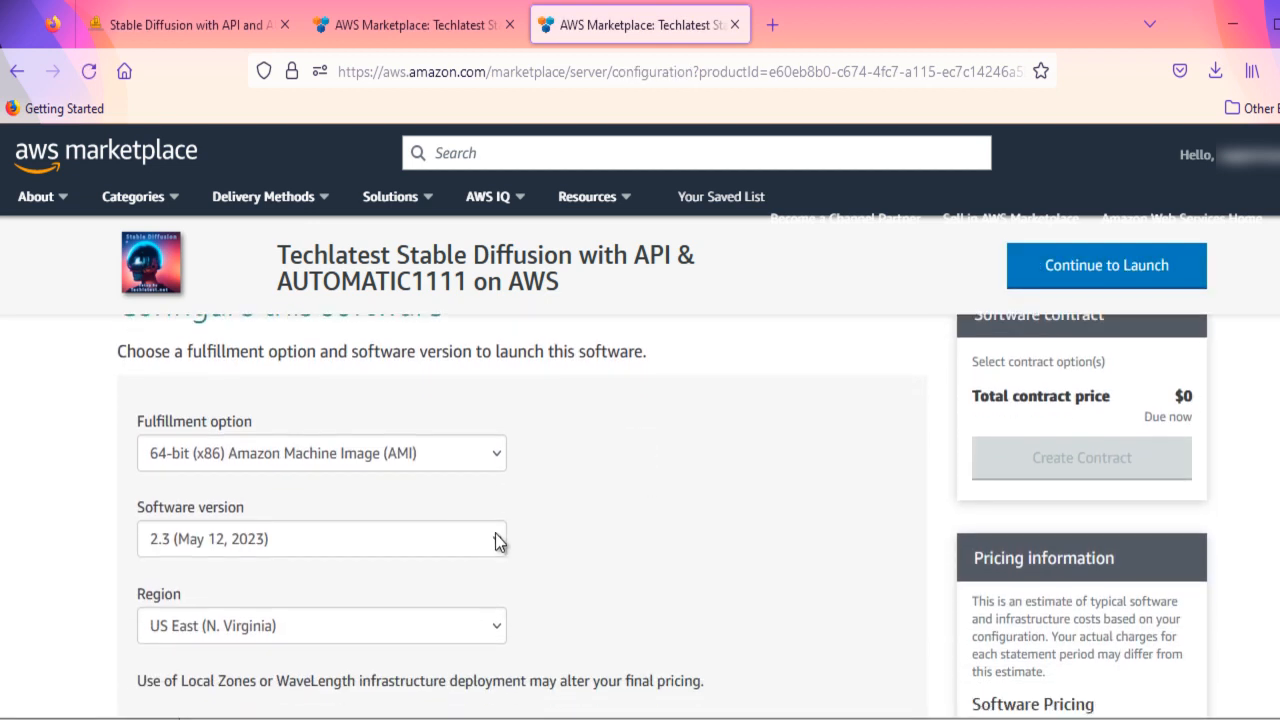
click(499, 542)
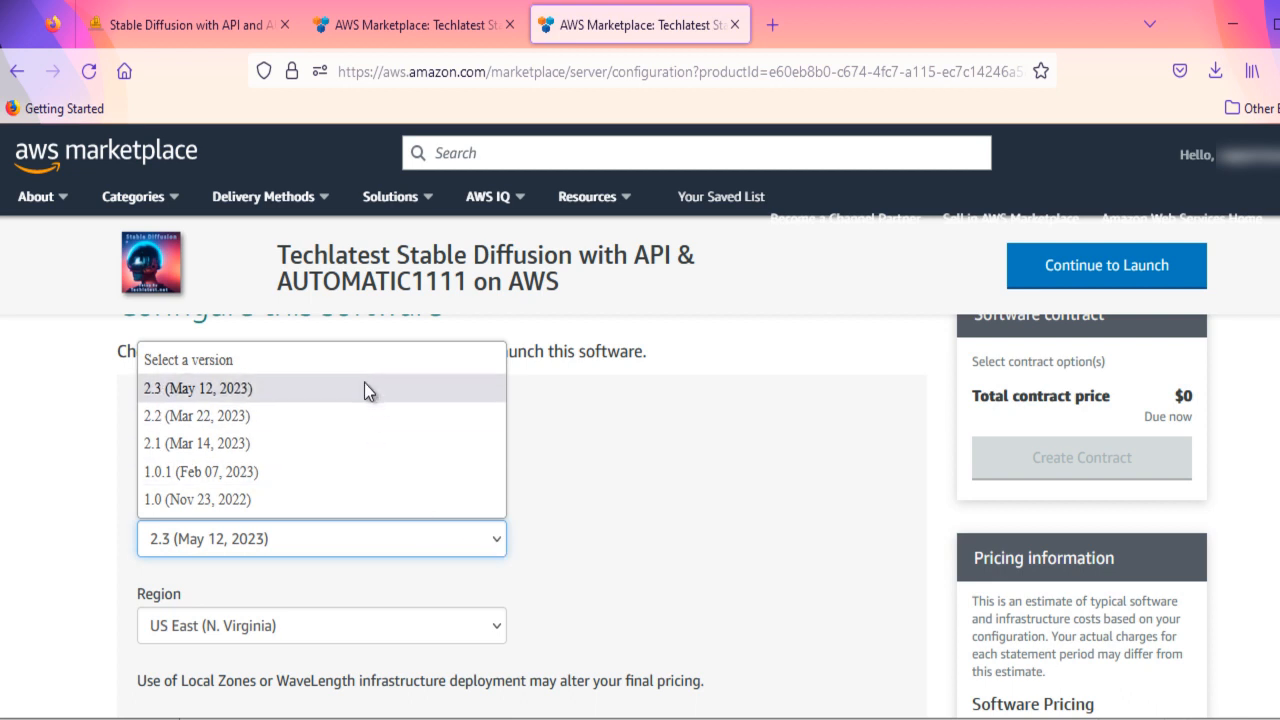
click(272, 390)
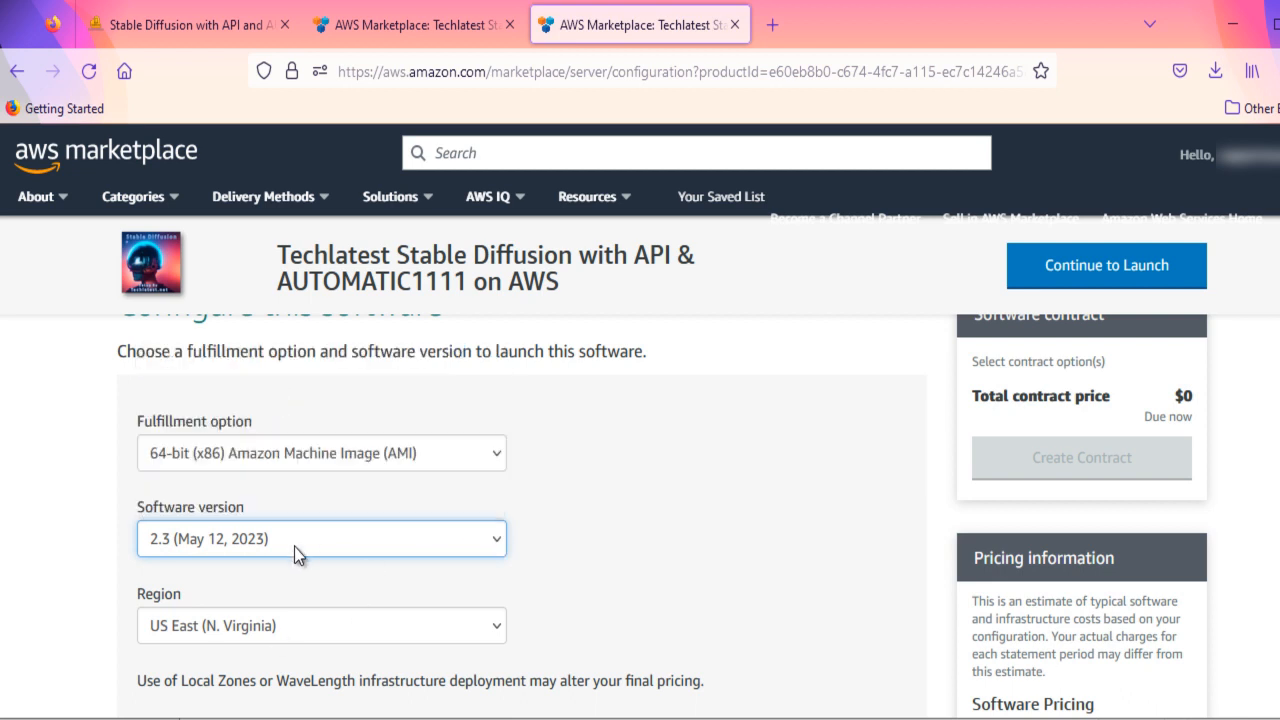
scroll(514, 546, down, 2)
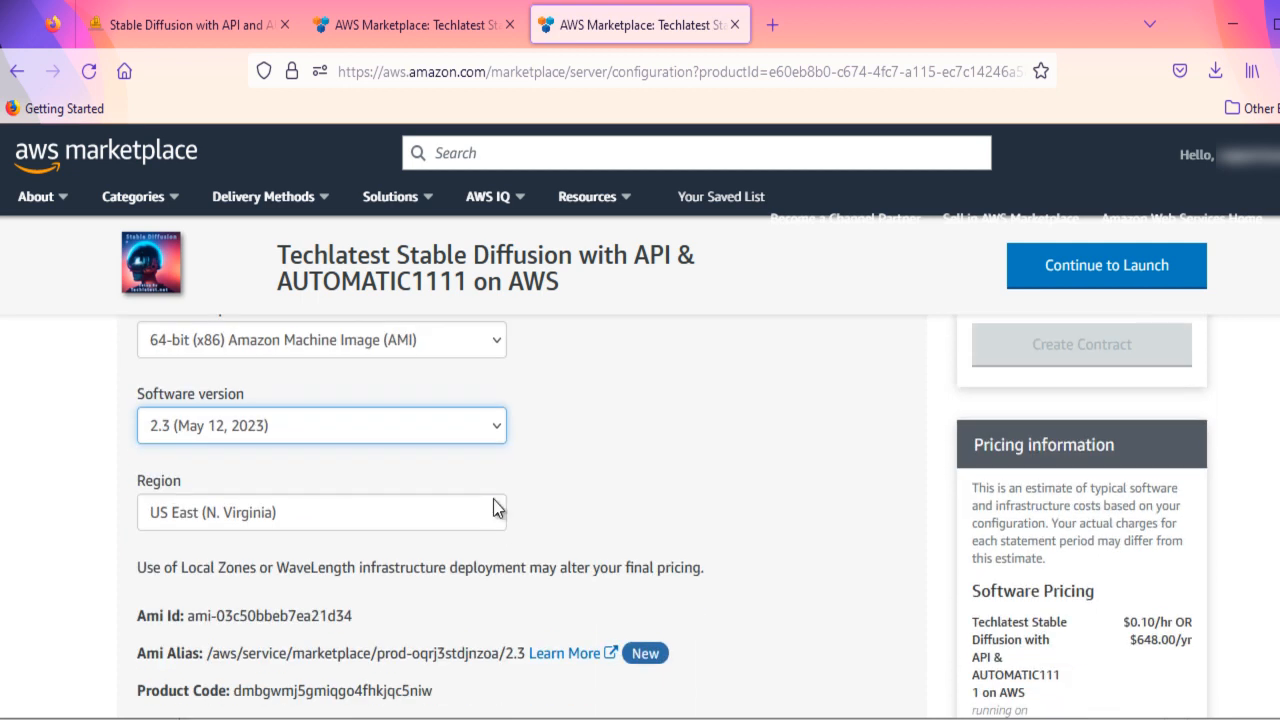
click(495, 512)
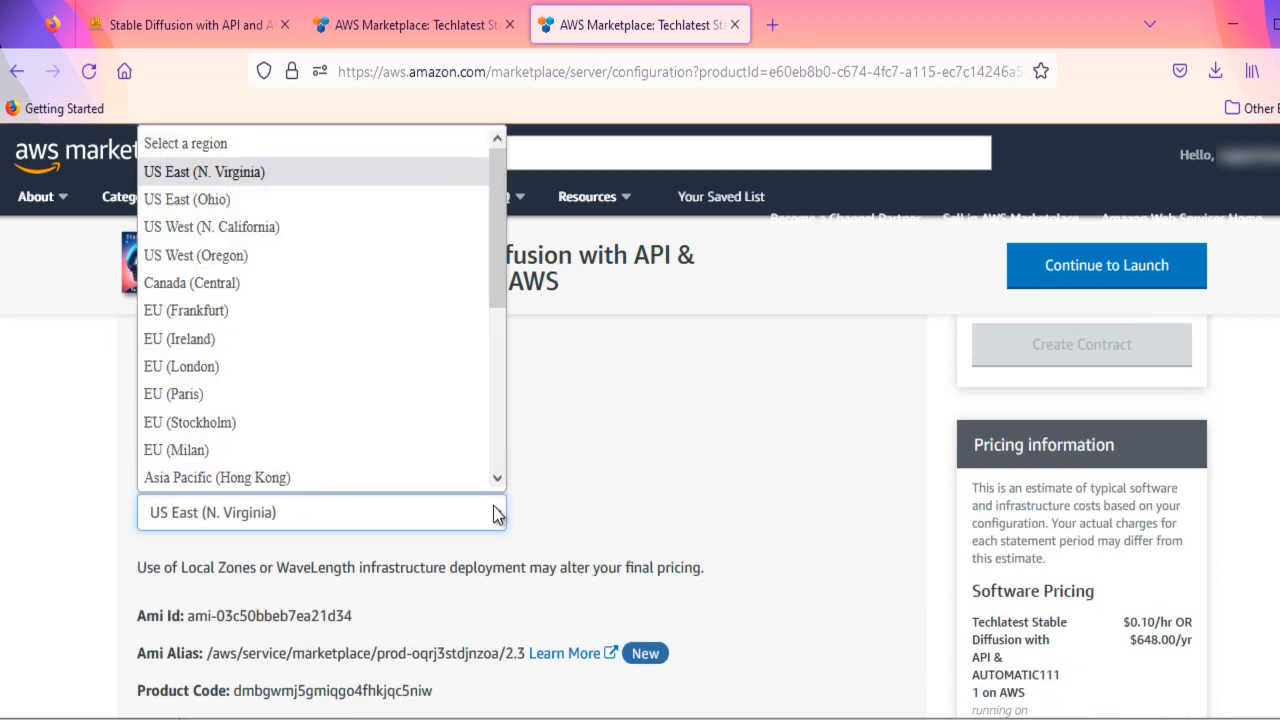
scroll(466, 627, down, 2)
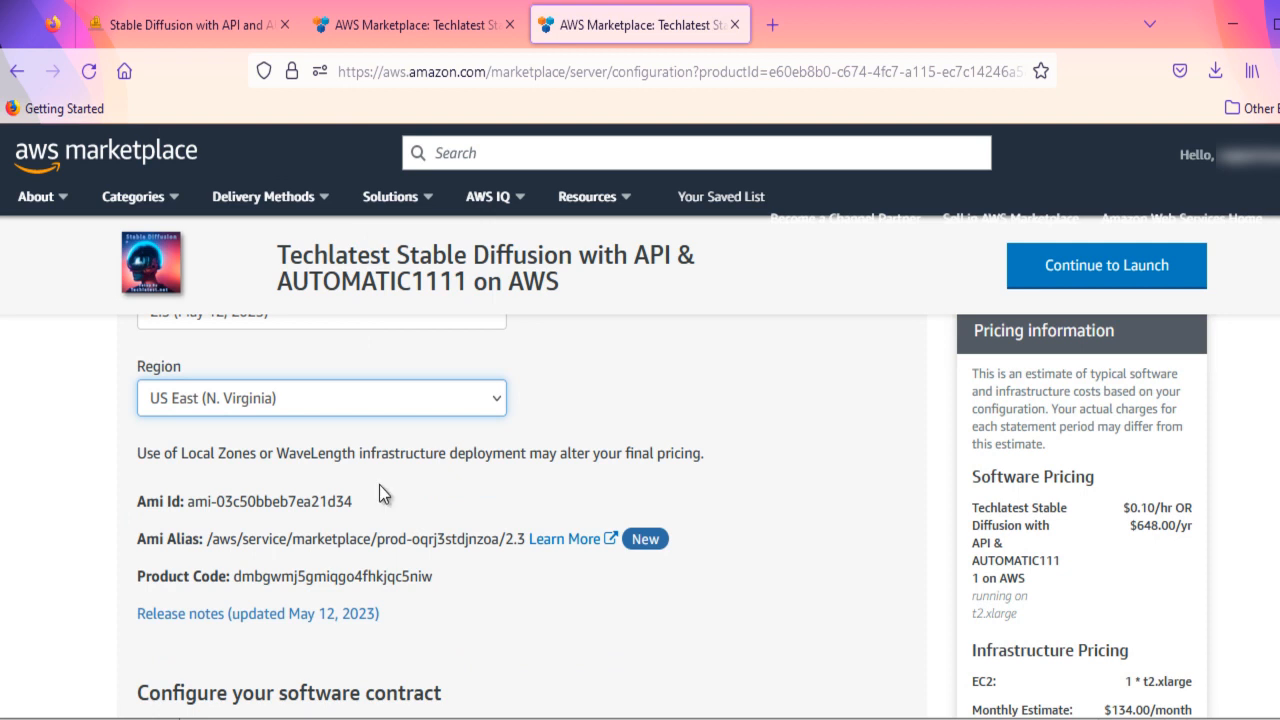
- Read the May 12, 2023 release notes, close them and continue to the launch page
click(183, 614)
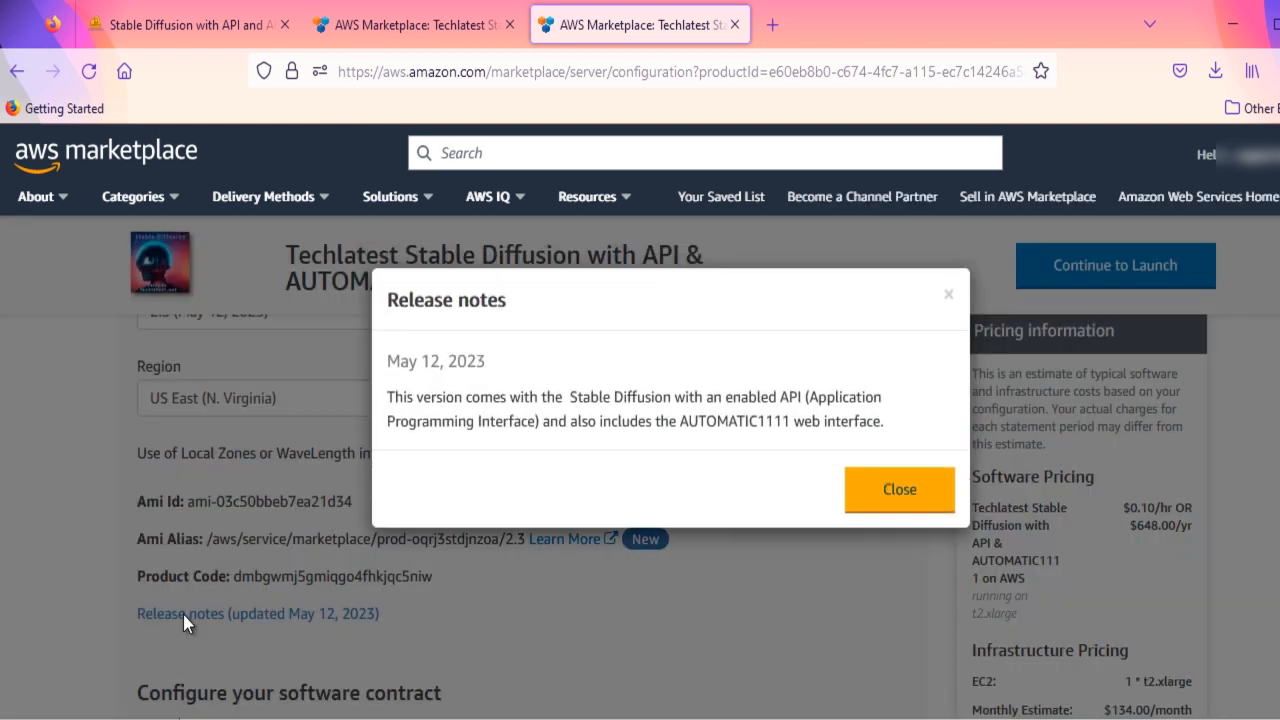
click(899, 492)
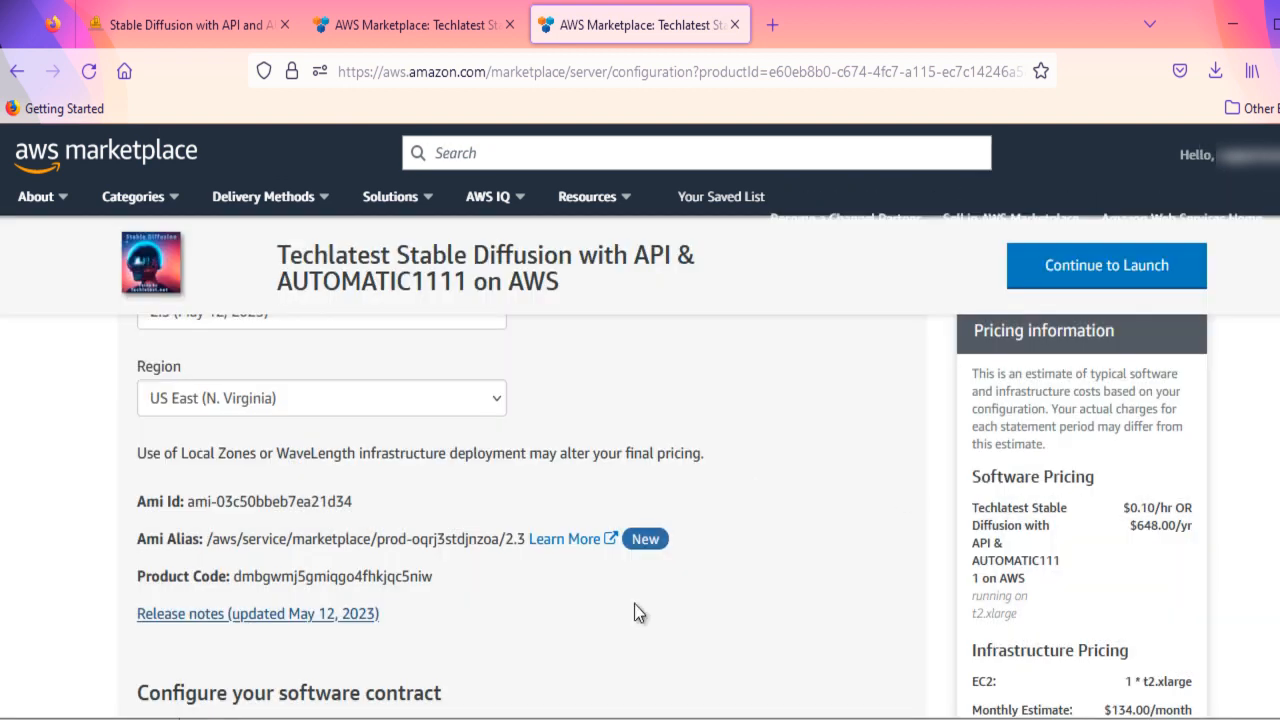
click(1085, 262)
- Review the launch configuration details and choose Launch from Website as the launch action
scroll(1112, 421, down, 2)
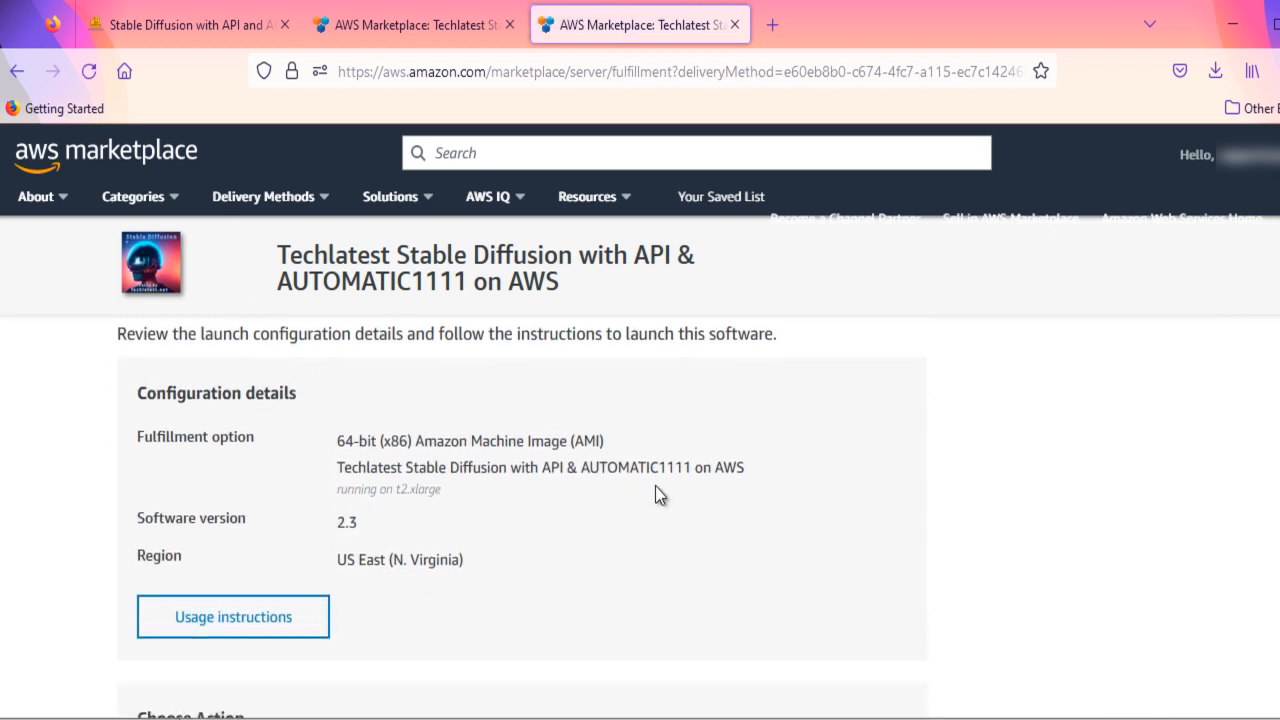
scroll(796, 475, down, 3)
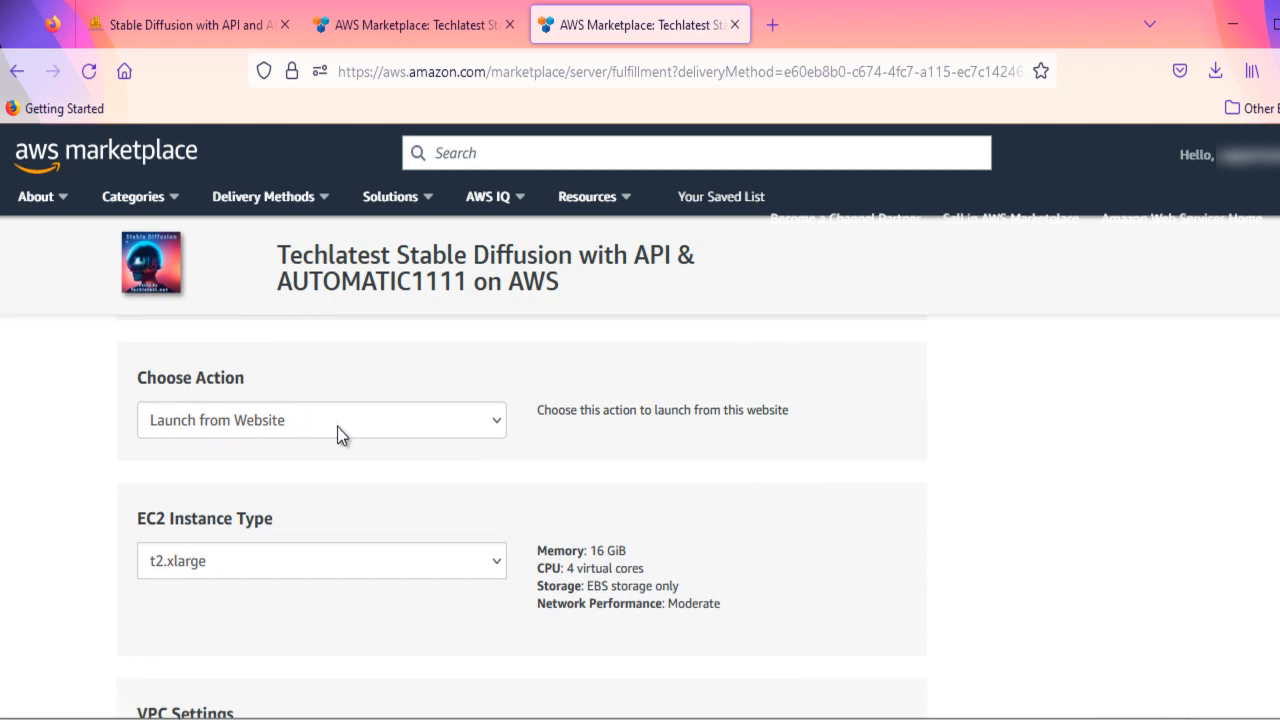
click(337, 426)
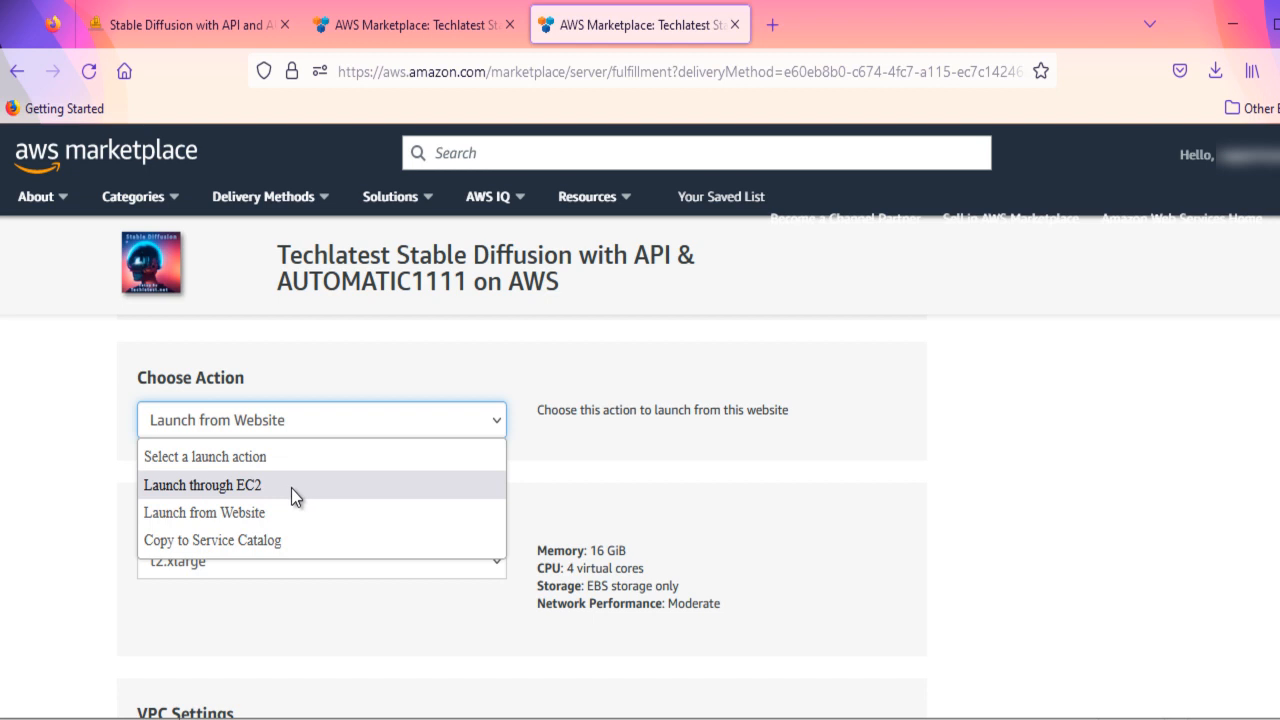
click(273, 510)
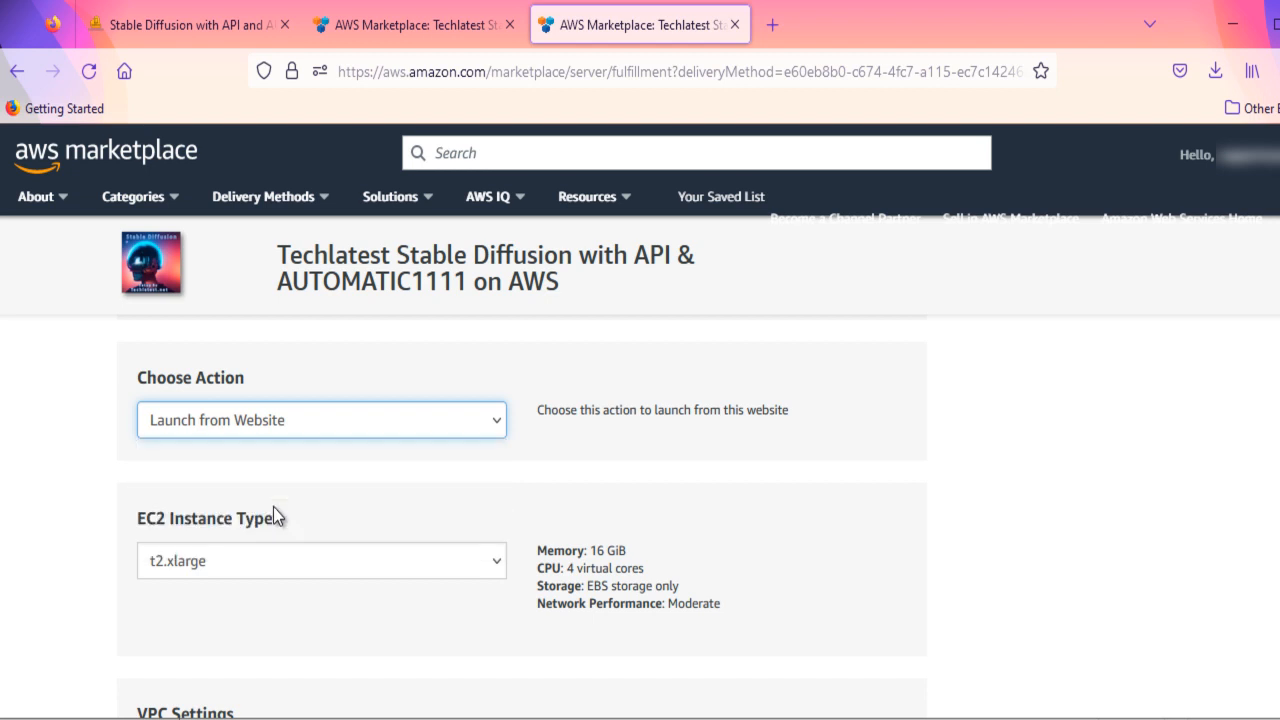
- Set the EC2 instance type to g4dn.2xlarge
scroll(467, 456, down, 2)
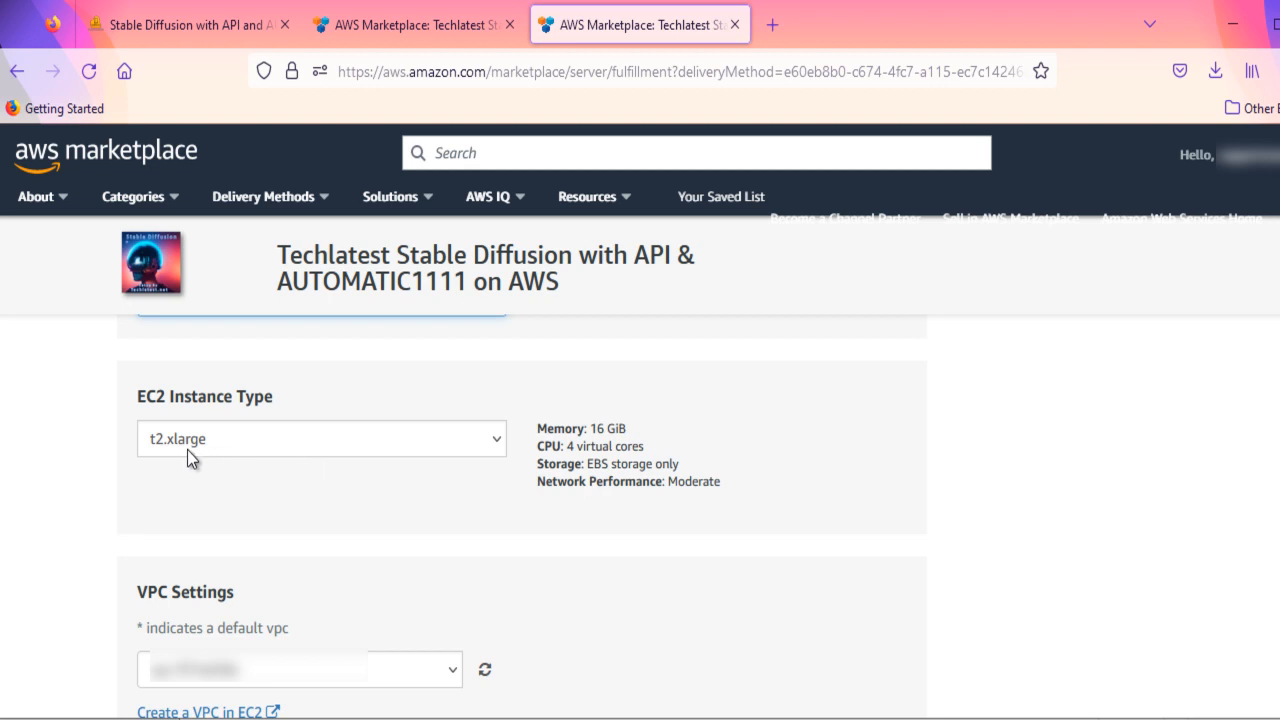
click(497, 442)
key(g)
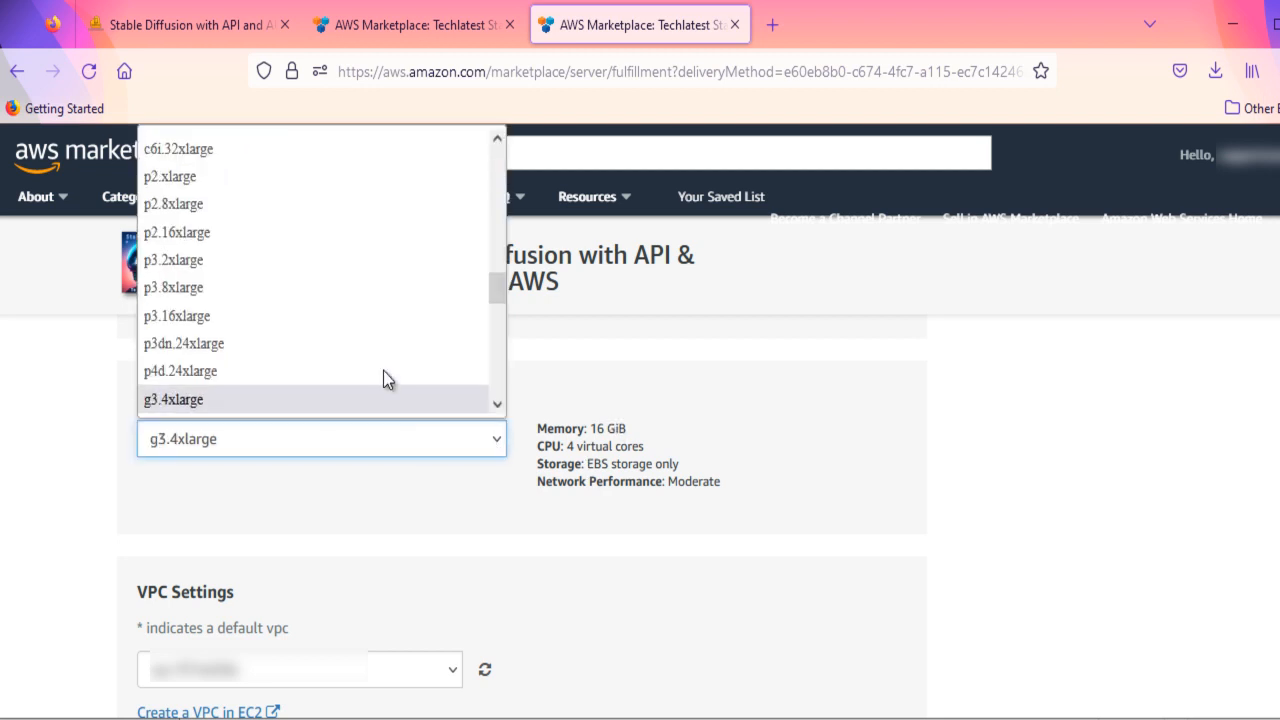
key(Down)
key(Down)
key(Down)
key(Down)
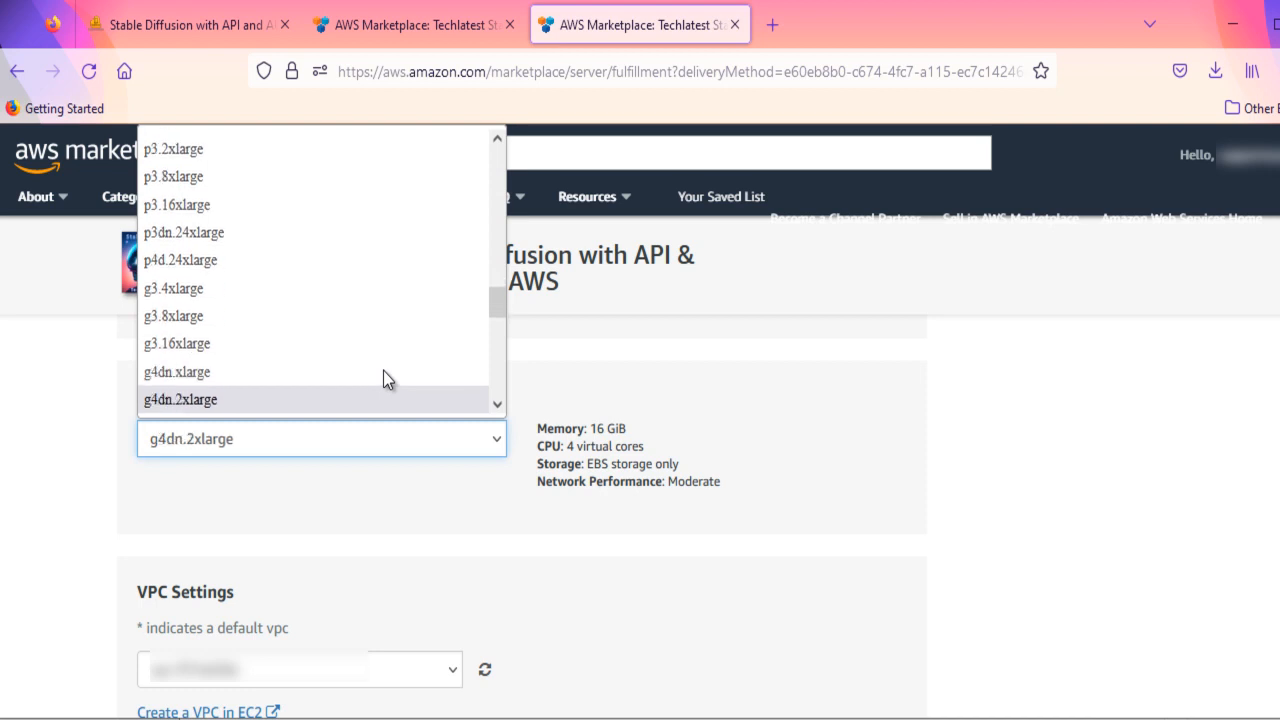
scroll(384, 372, down, 1)
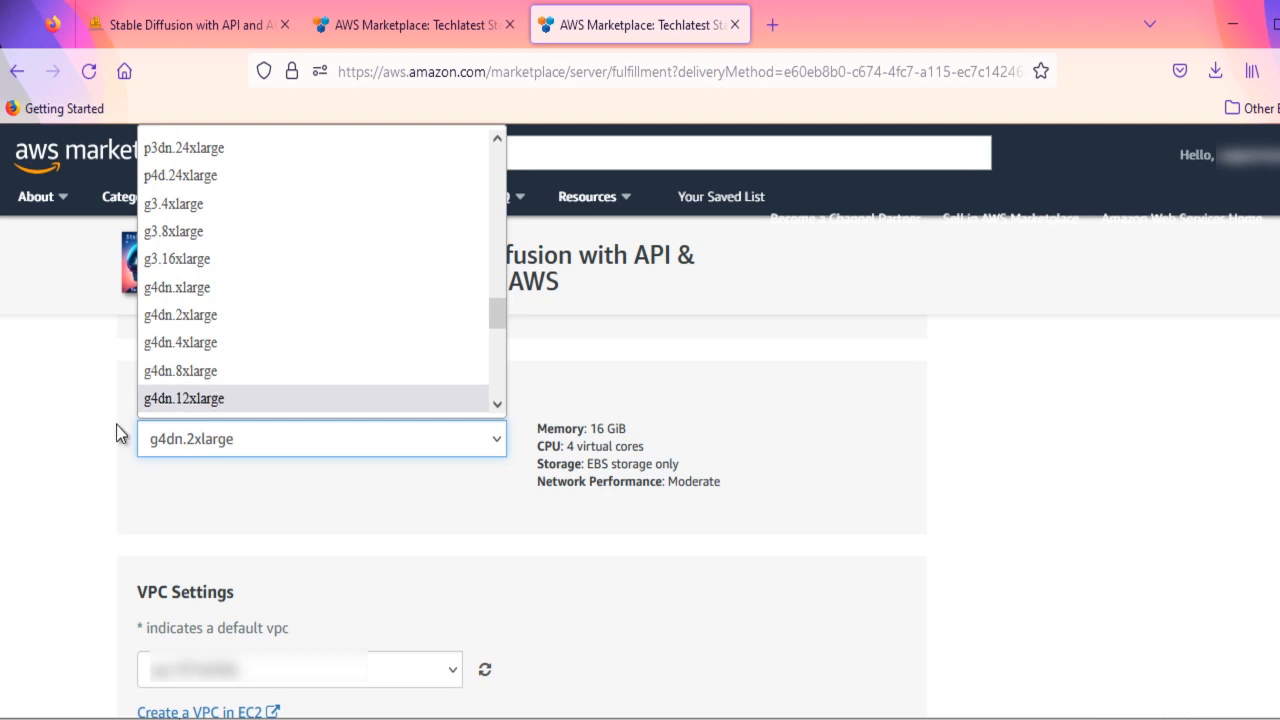
click(63, 469)
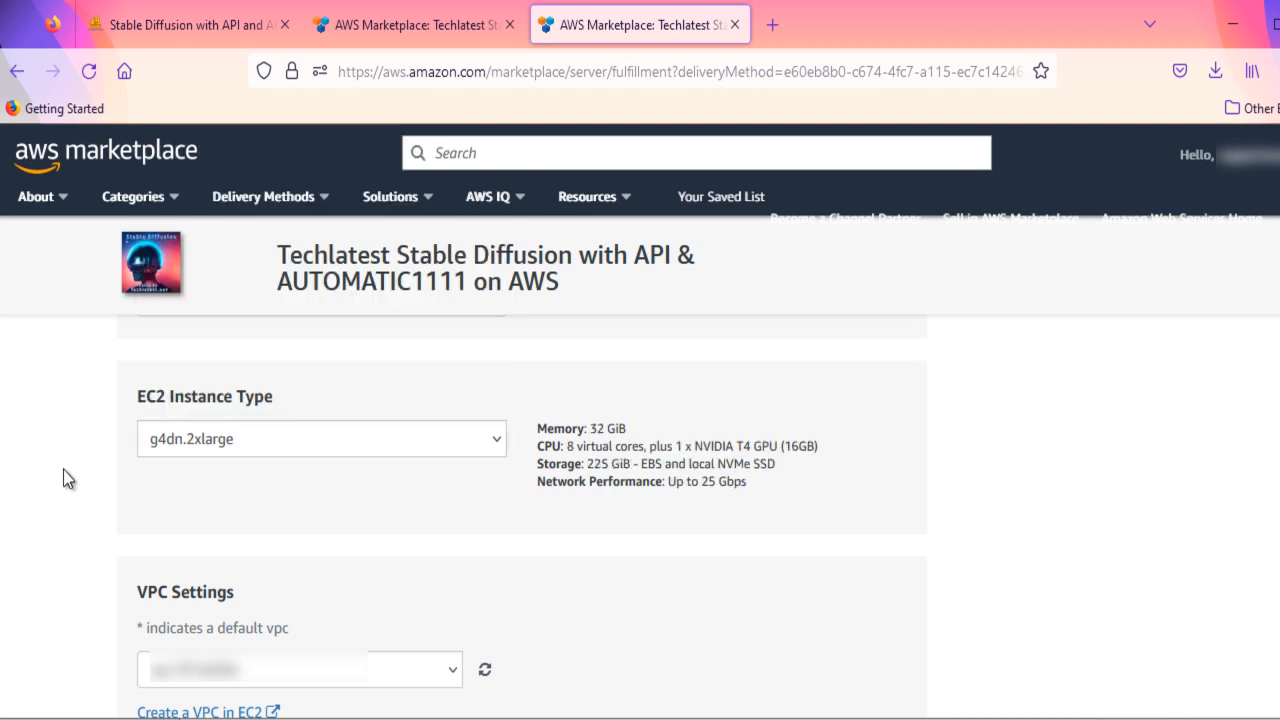
- Browse the available EC2 instance types and change the selection to g4dn.xlarge
click(503, 445)
scroll(351, 228, up, 5)
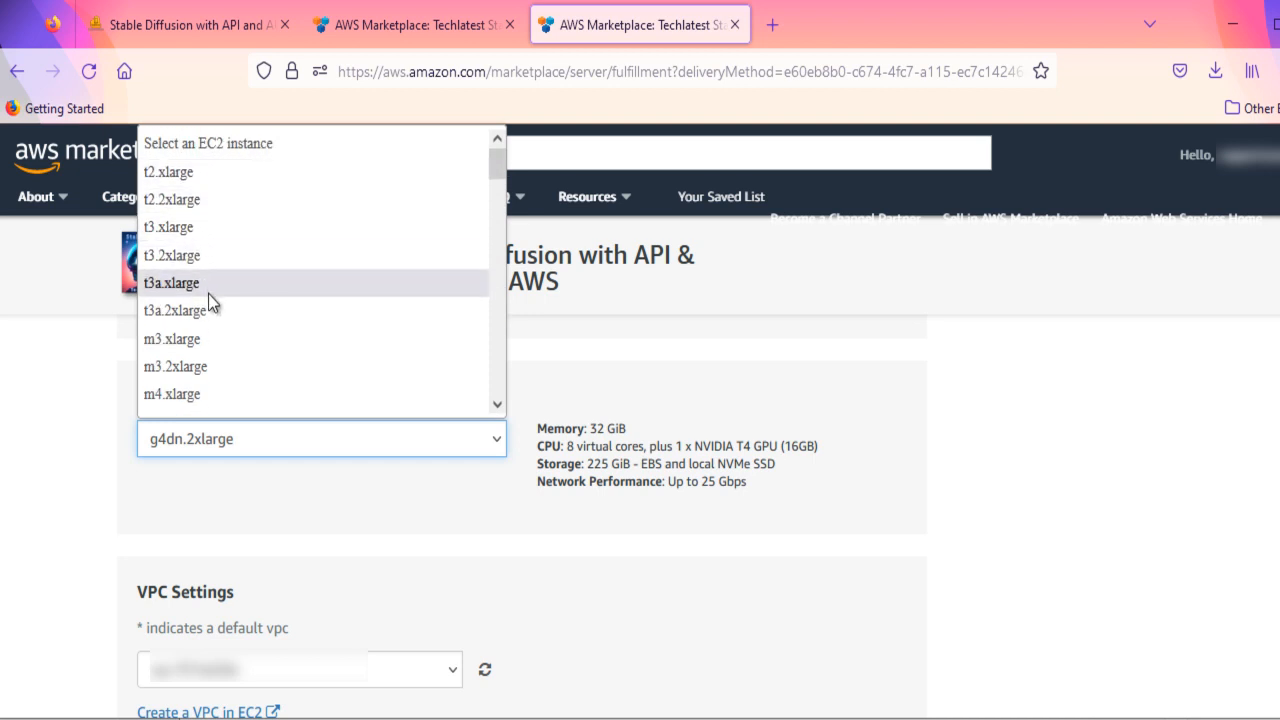
click(55, 386)
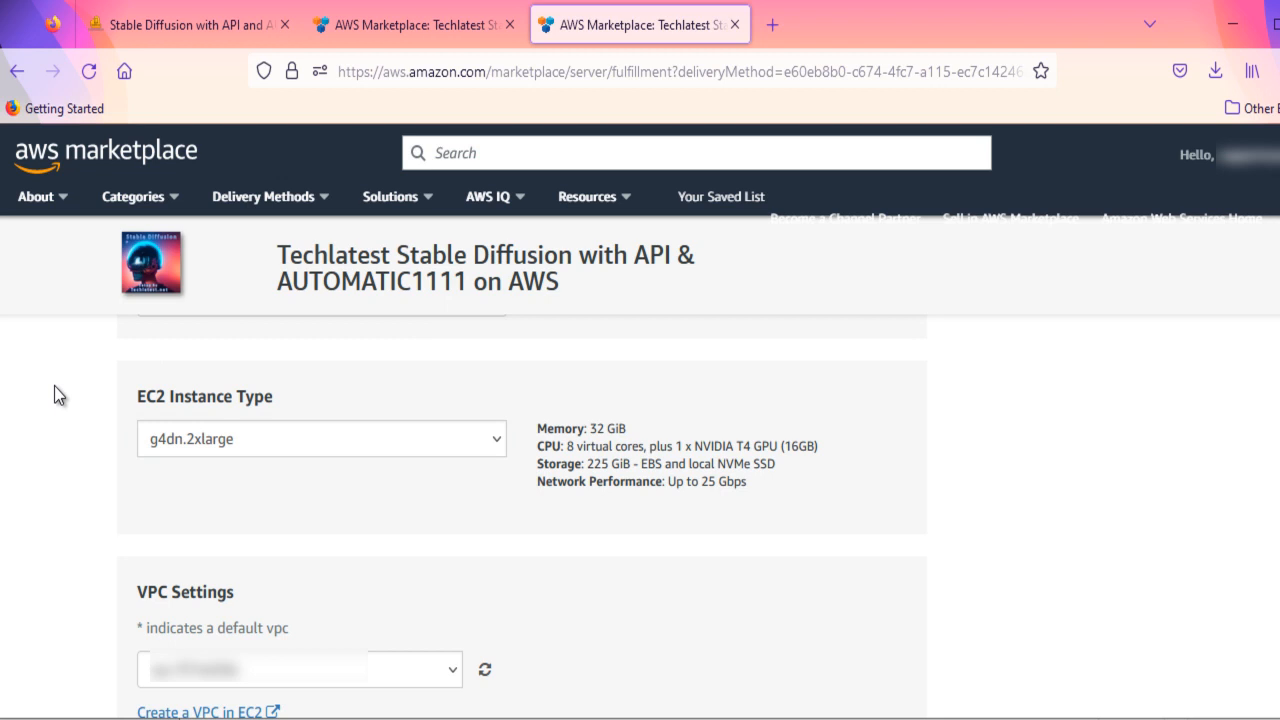
click(480, 445)
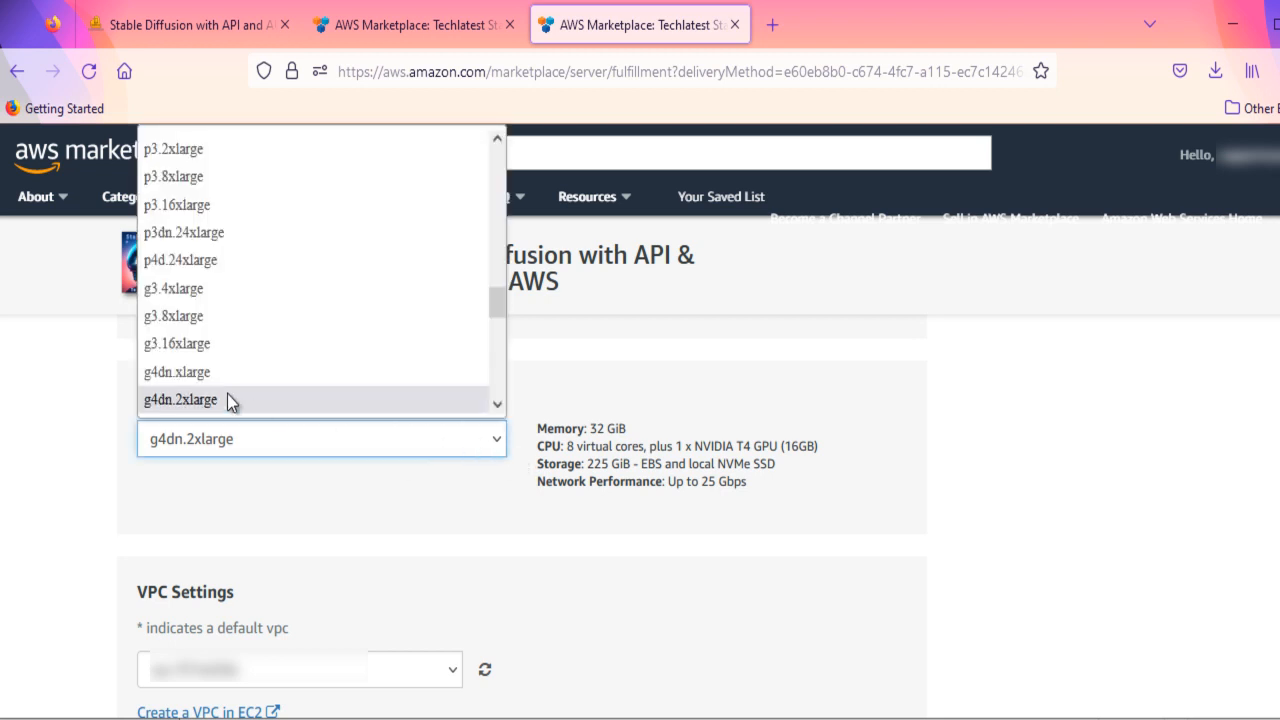
click(205, 369)
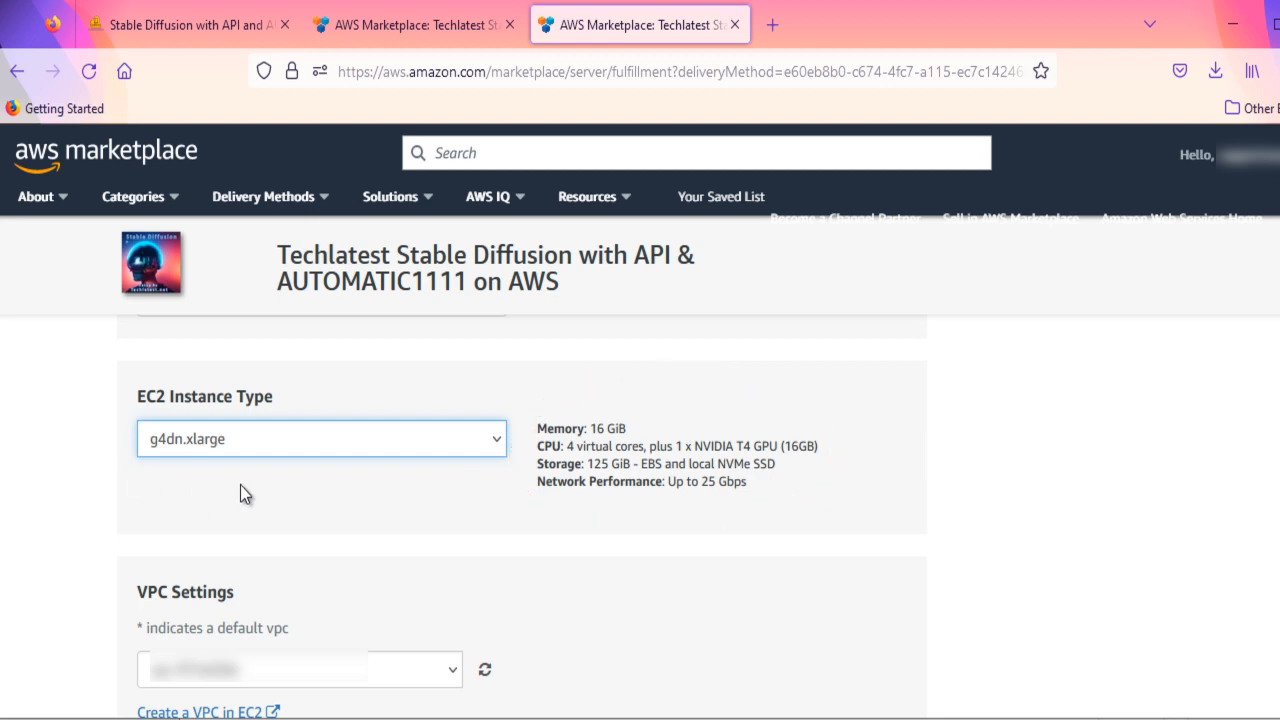
- Switch the EC2 instance type to the CPU-only t2.xlarge
click(490, 445)
scroll(341, 286, up, 5)
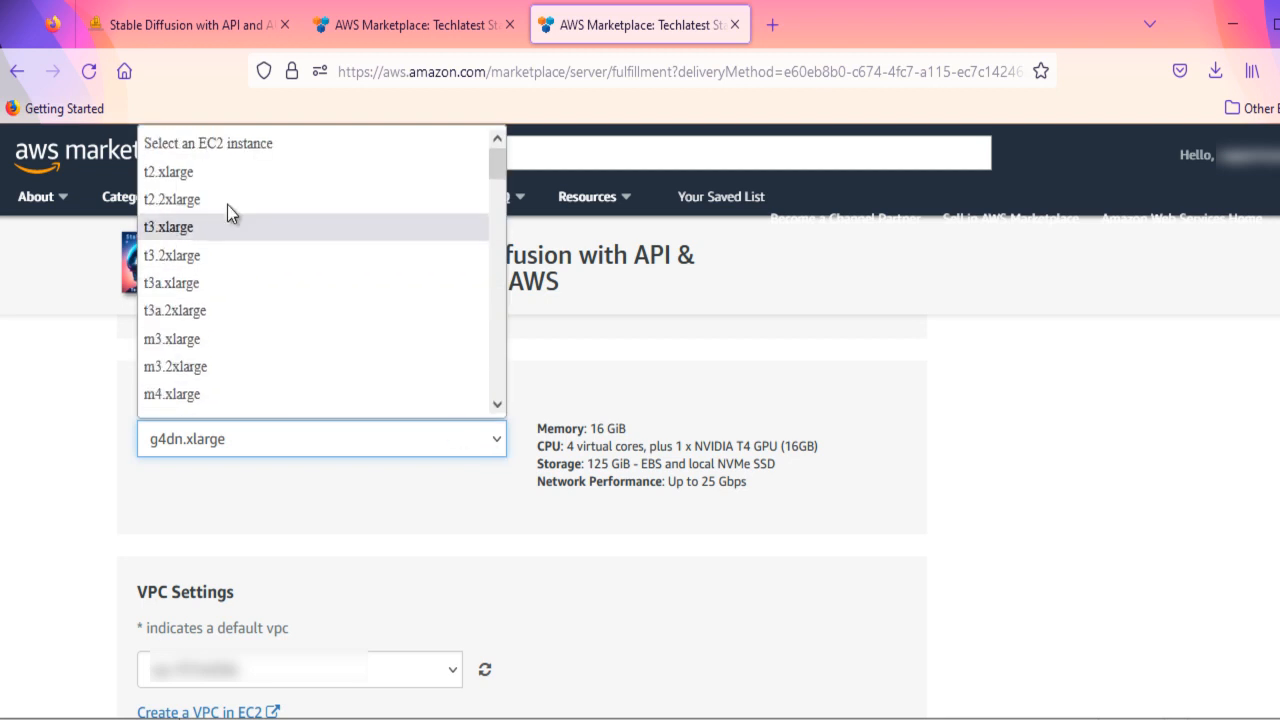
click(195, 179)
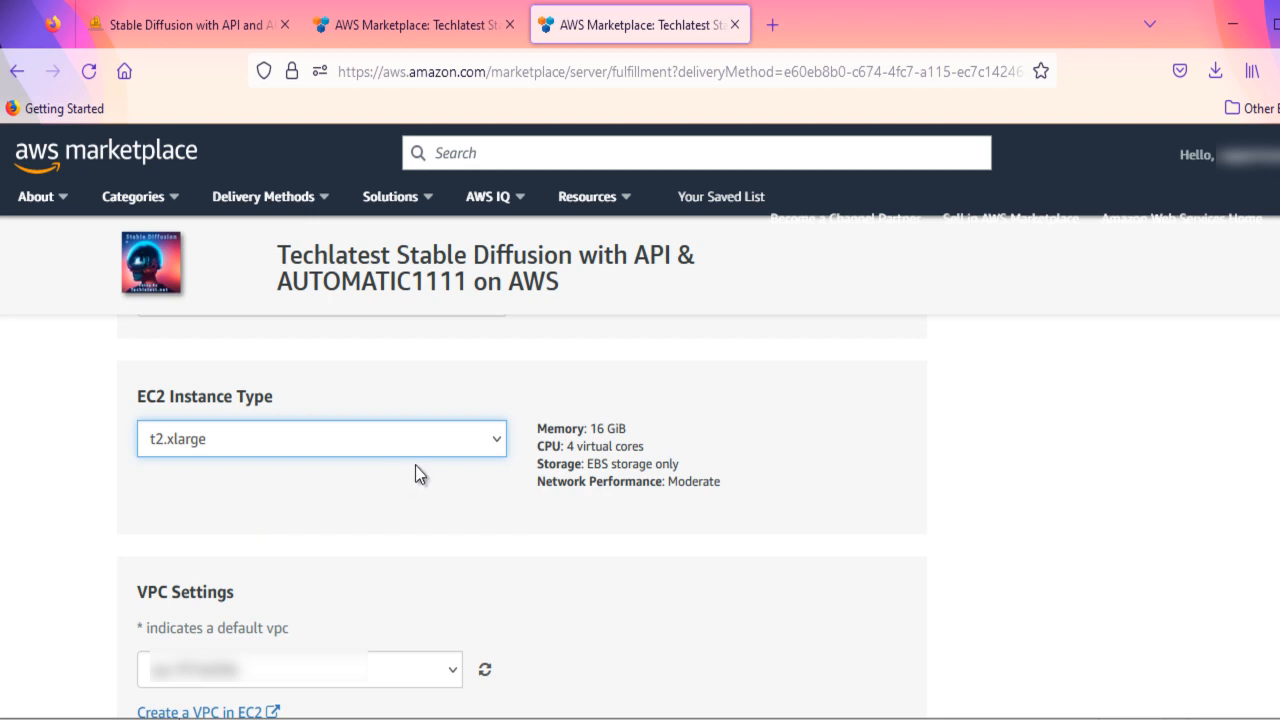
- Set the EC2 instance type to the GPU-equipped g4dn.xlarge
click(494, 450)
scroll(299, 359, down, 3)
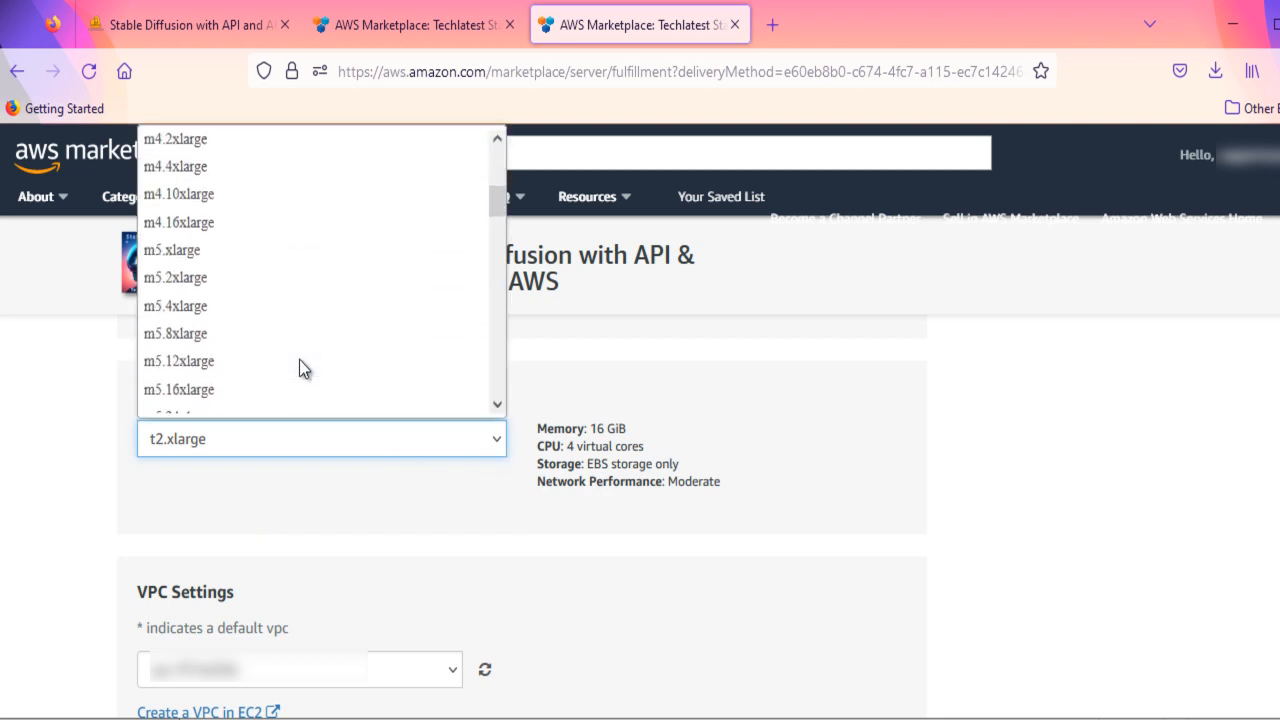
text(g4dn)
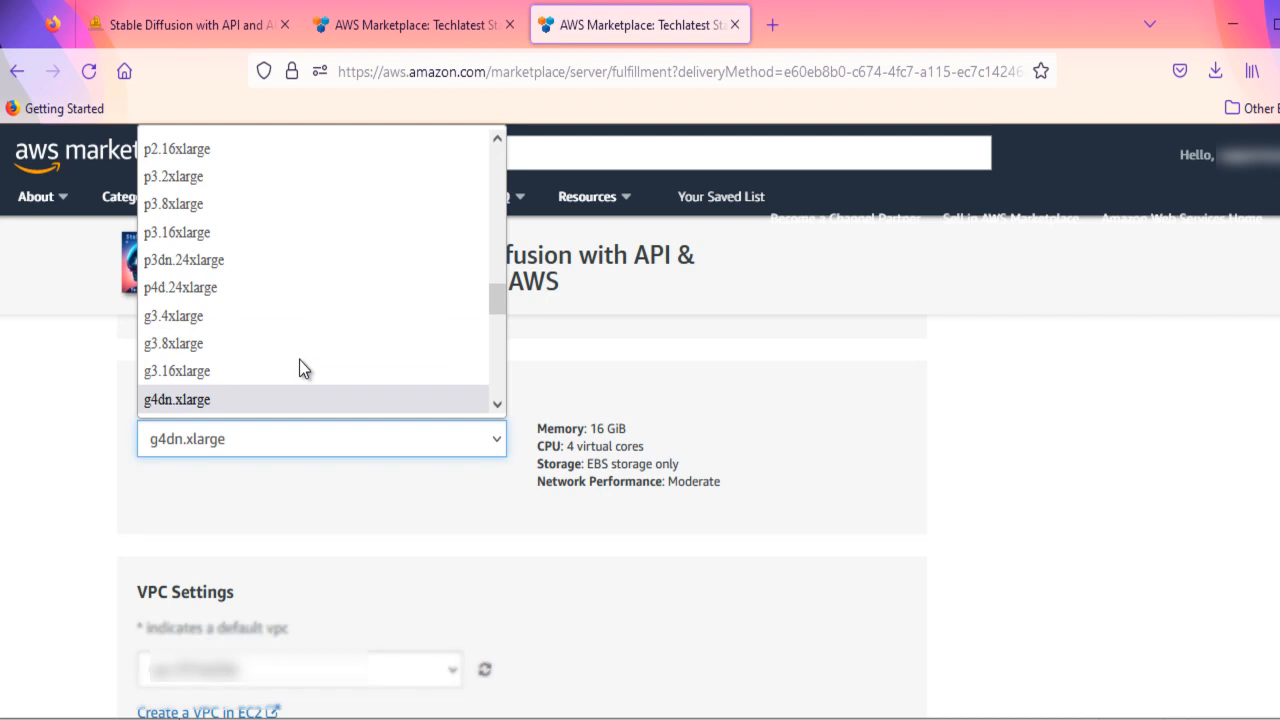
click(221, 398)
- Create and save a new security group based on seller settings, named "stable diffusion" with the description "sg"
scroll(664, 508, down, 2)
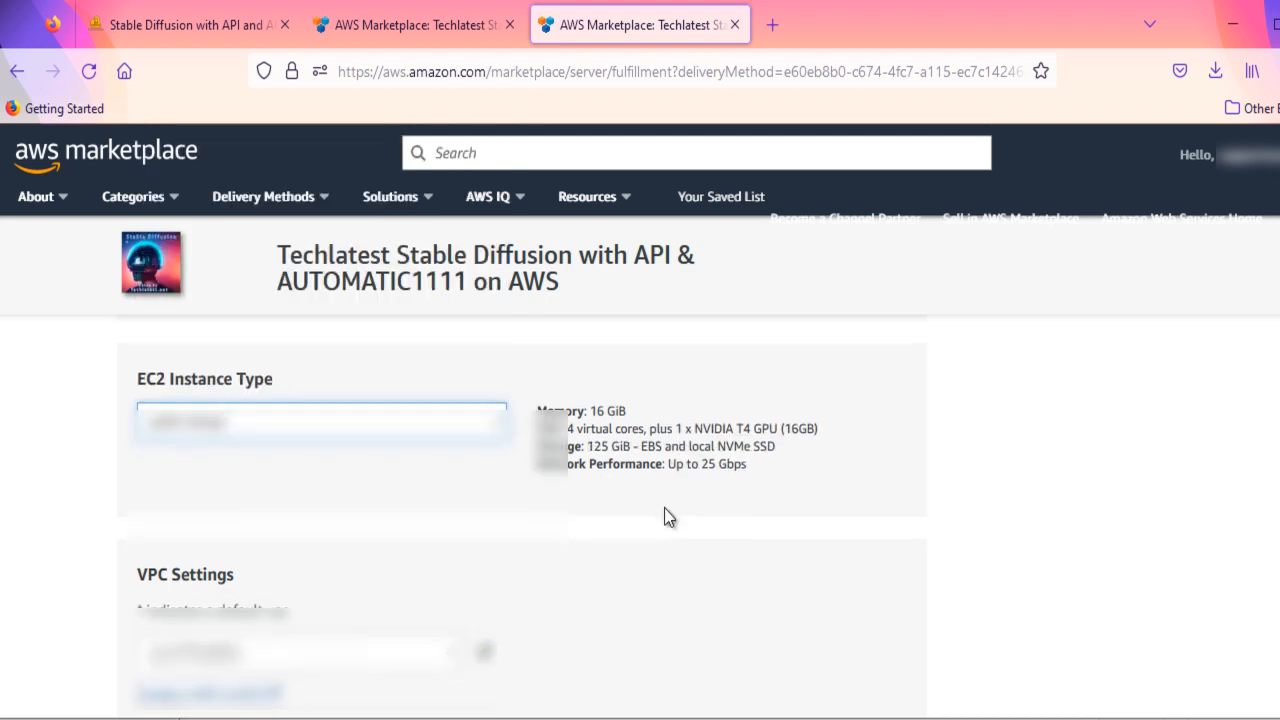
scroll(665, 510, down, 3)
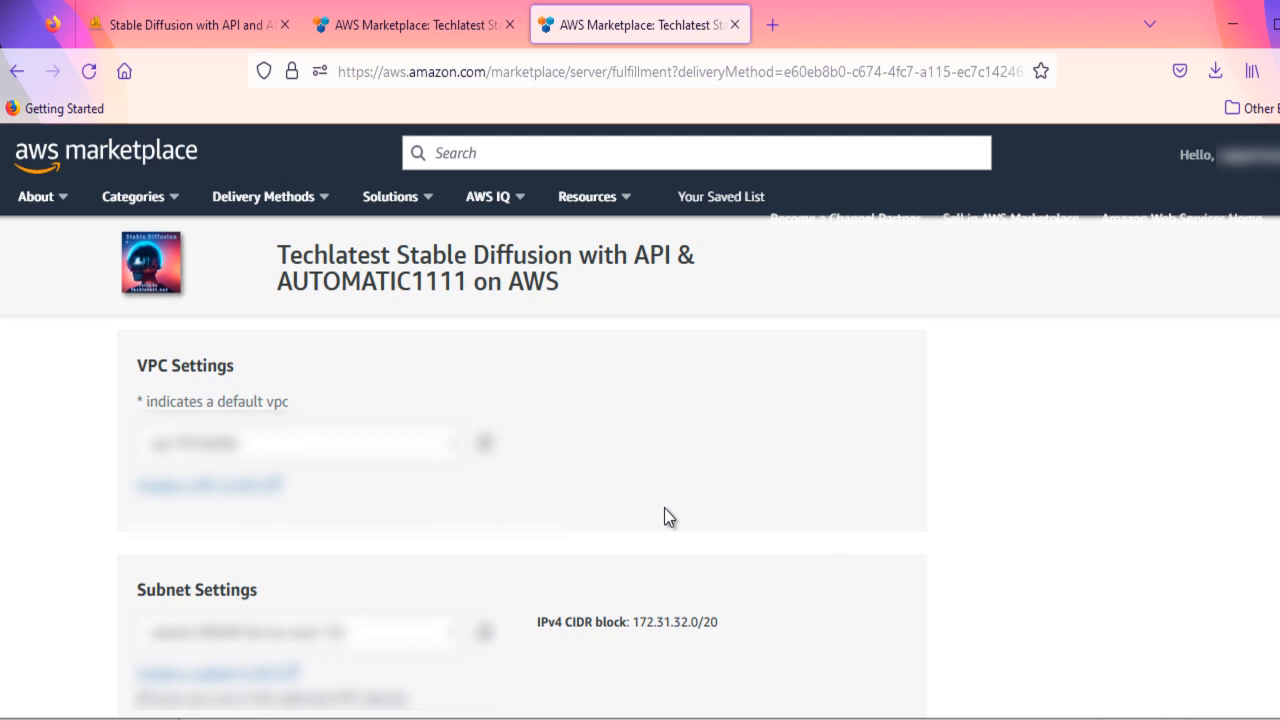
scroll(664, 508, down, 4)
scroll(664, 508, down, 2)
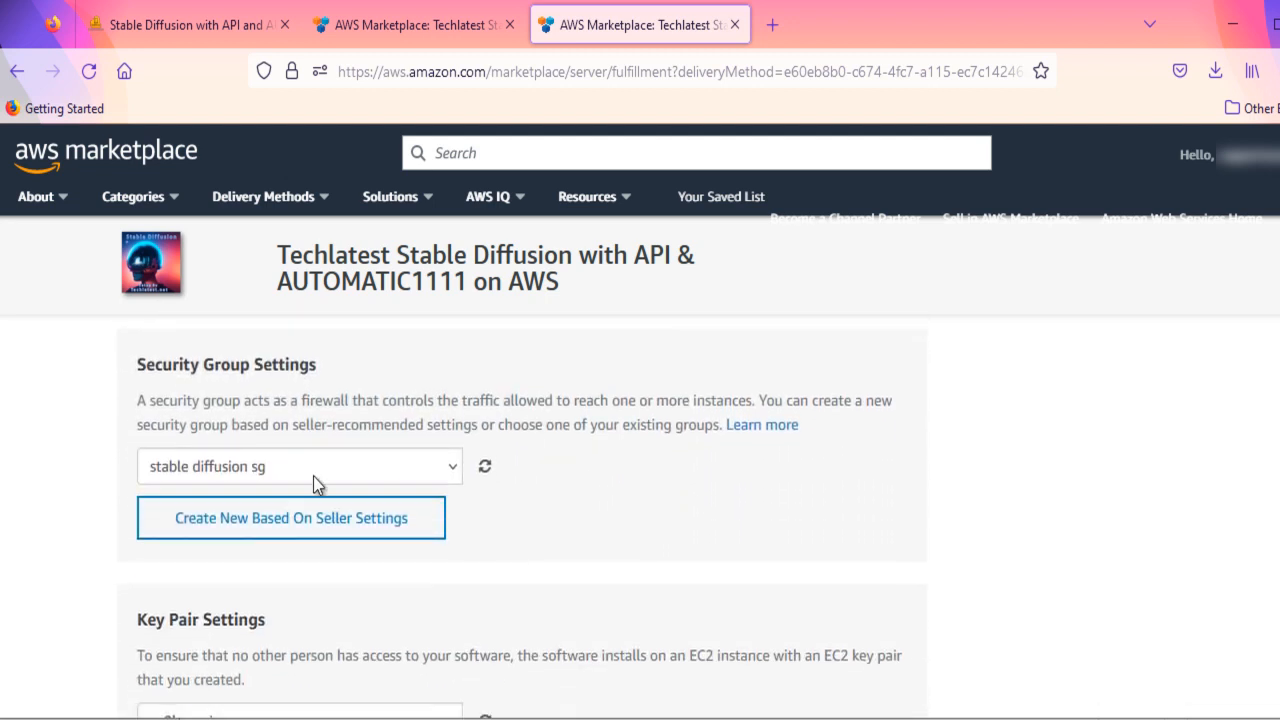
click(303, 535)
scroll(586, 534, down, 4)
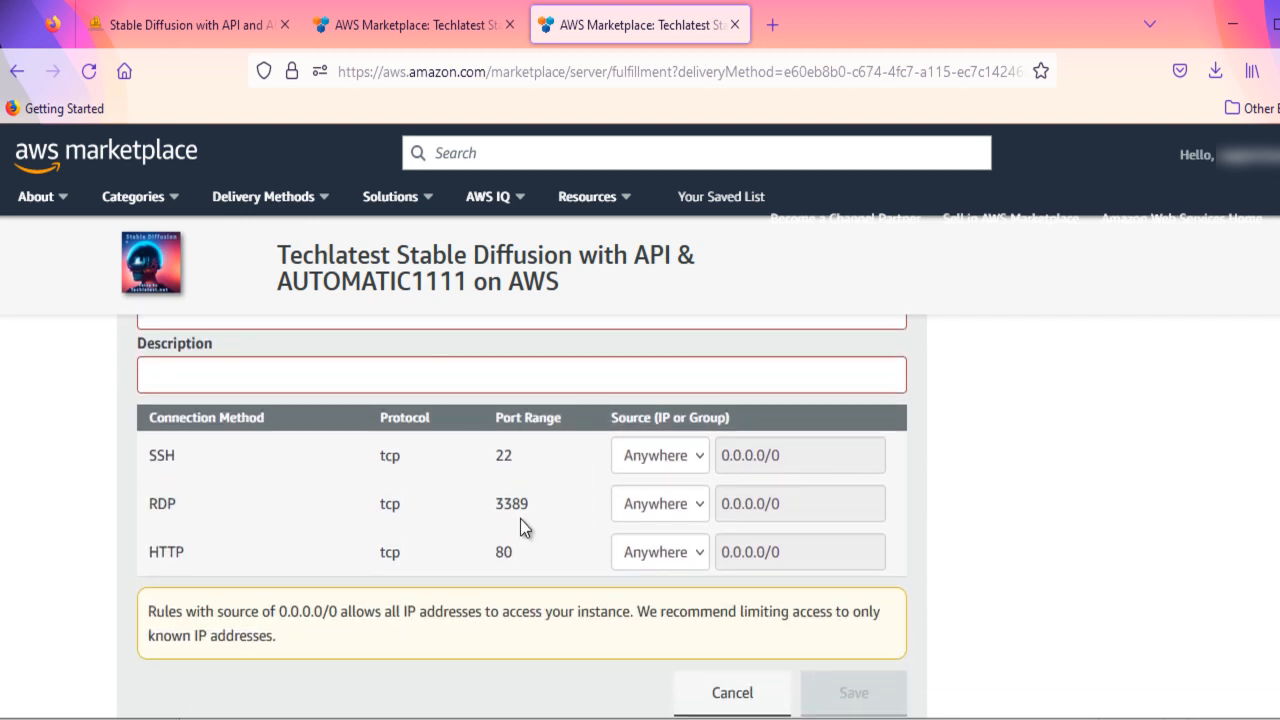
text(stable diffusion)
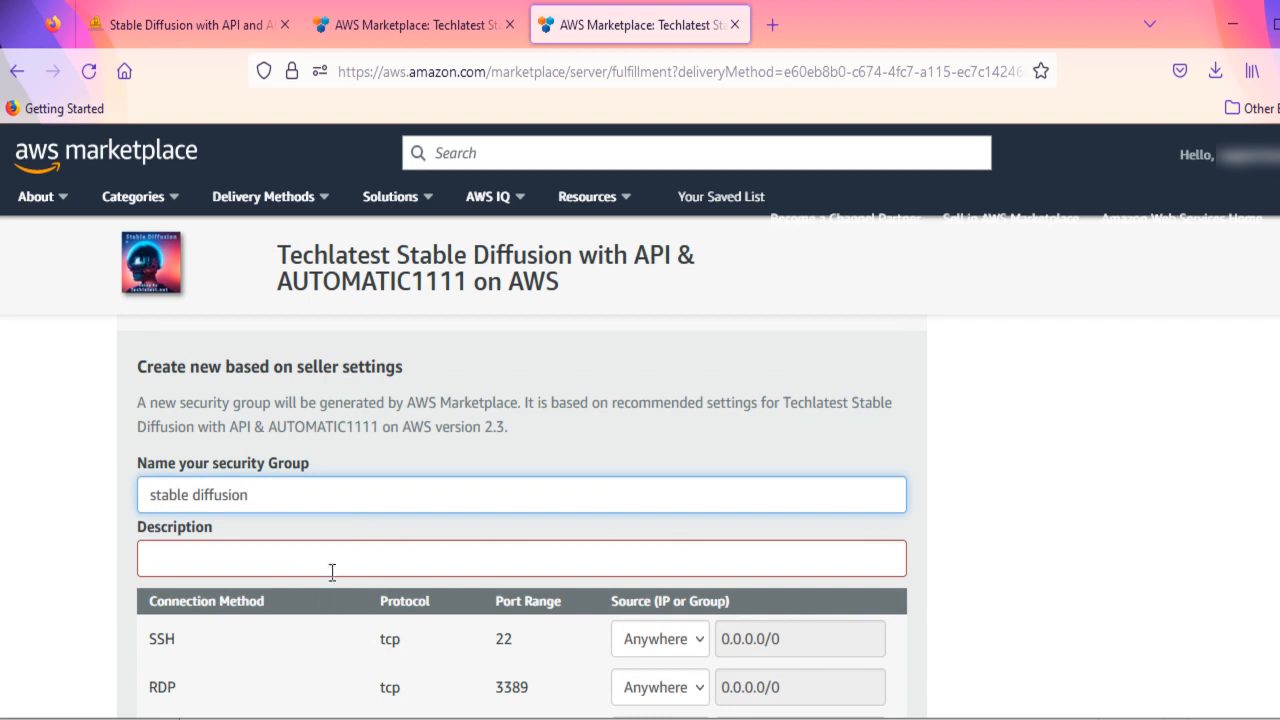
click(327, 565)
text(sg)
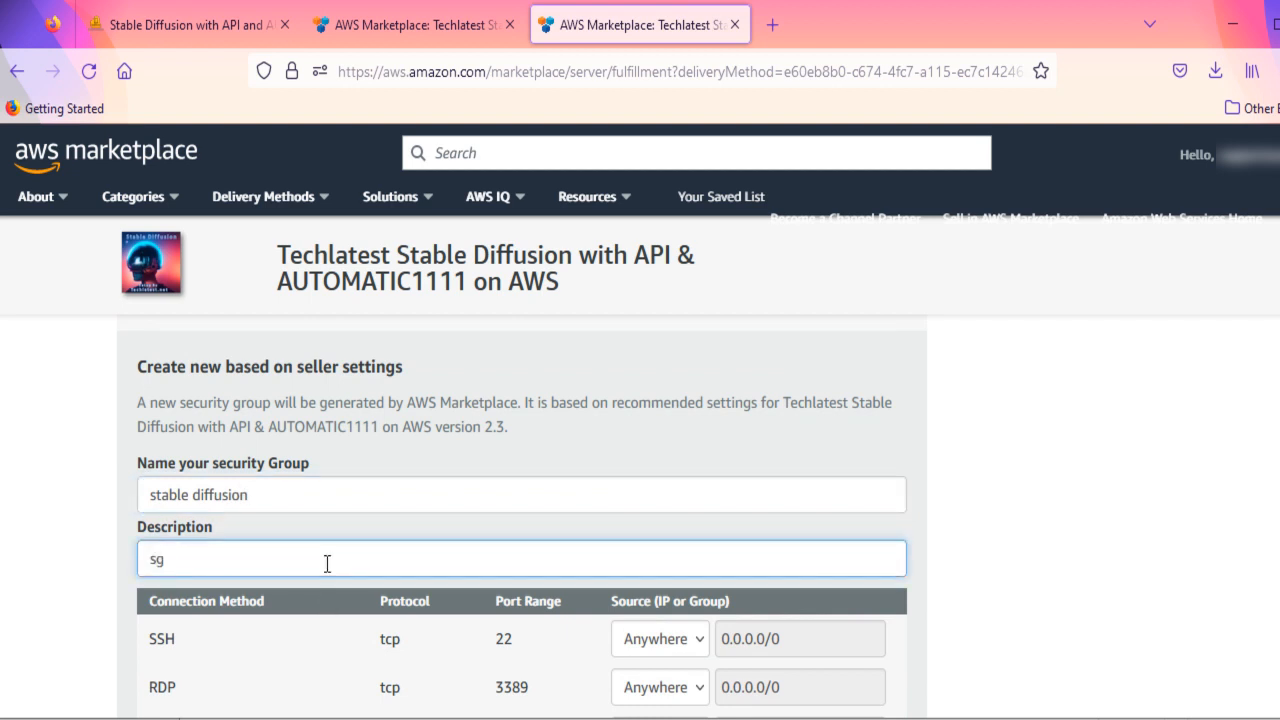
scroll(327, 565, down, 3)
click(845, 611)
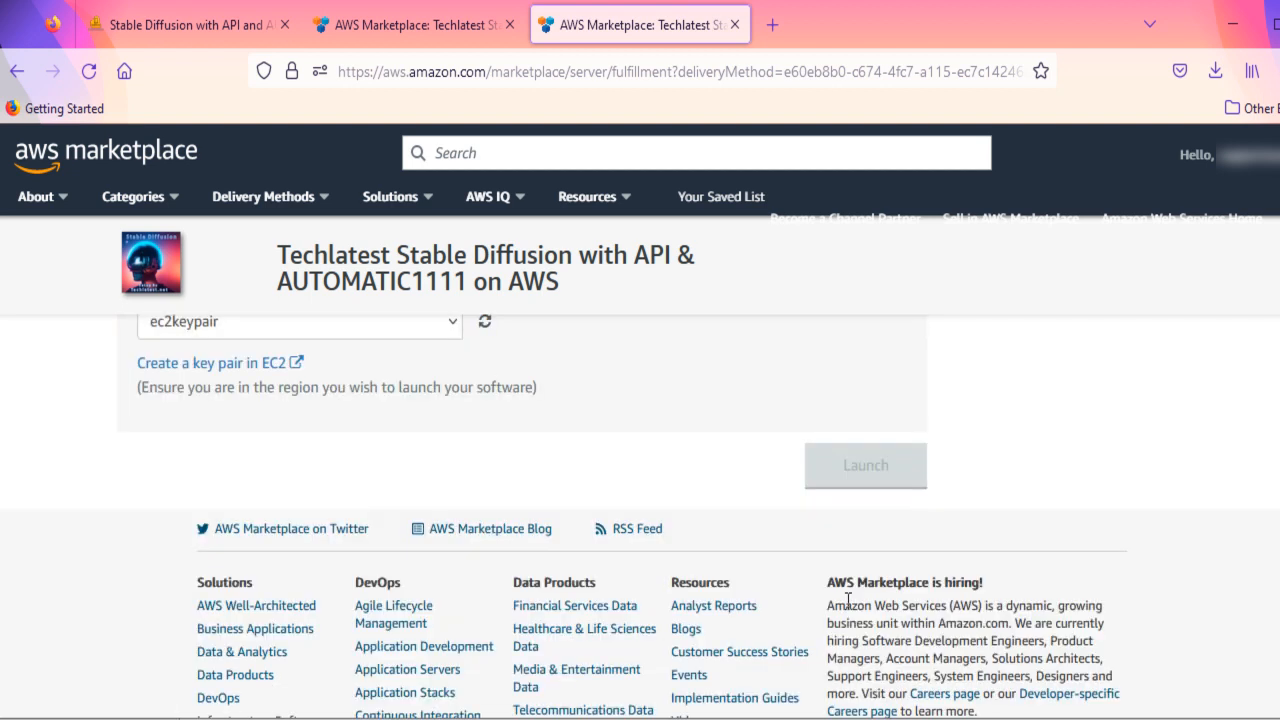
- Check the available key pairs, keep ec2keypair selected and launch the instance
scroll(658, 421, up, 2)
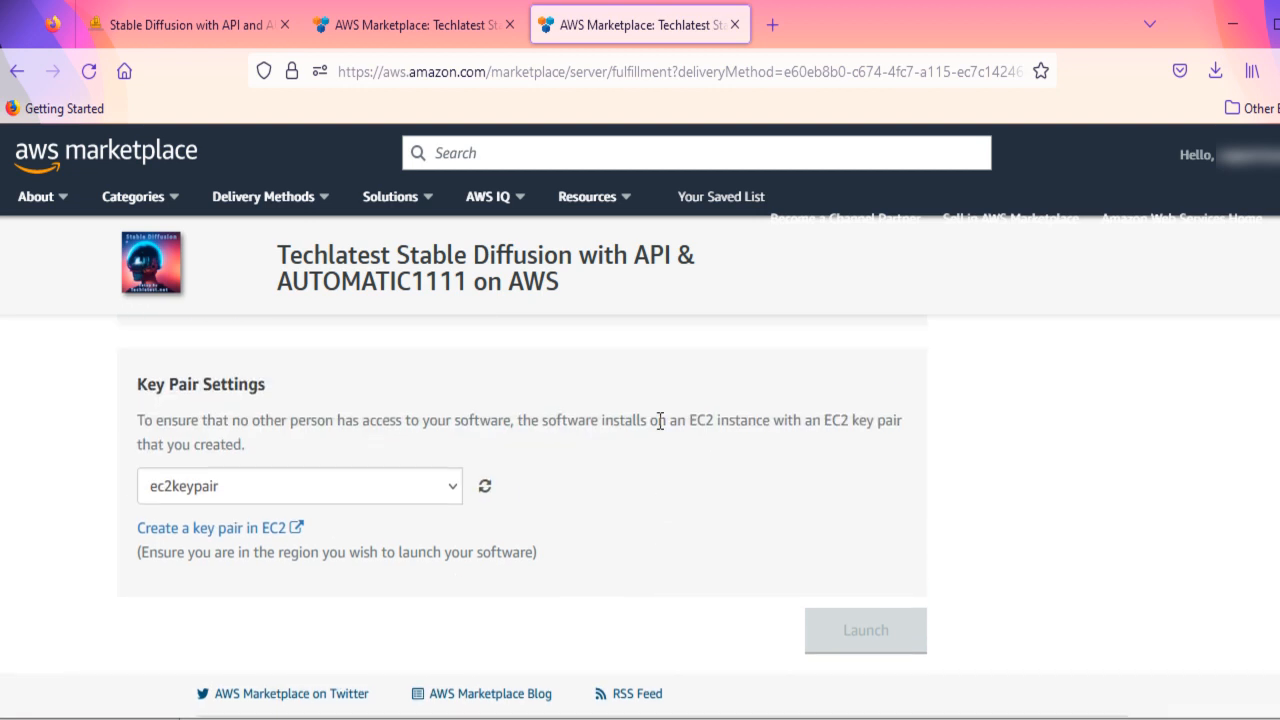
scroll(658, 421, up, 2)
scroll(658, 421, down, 2)
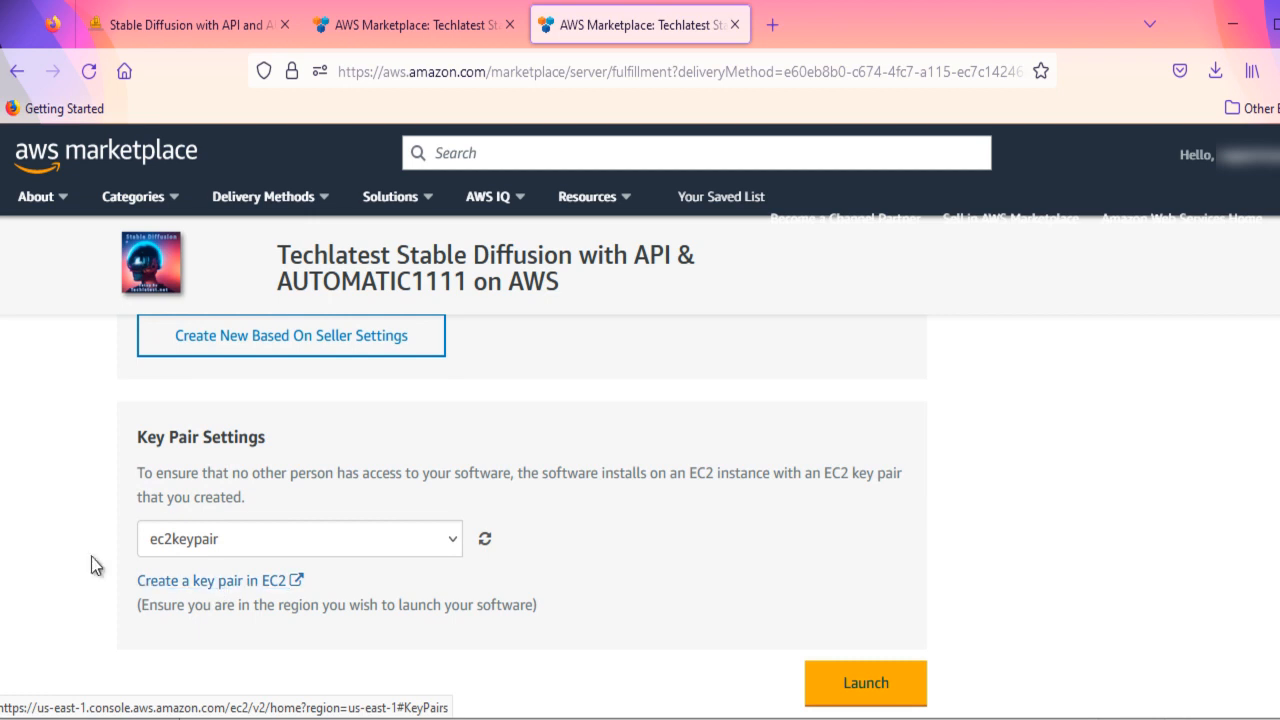
click(440, 553)
click(440, 553)
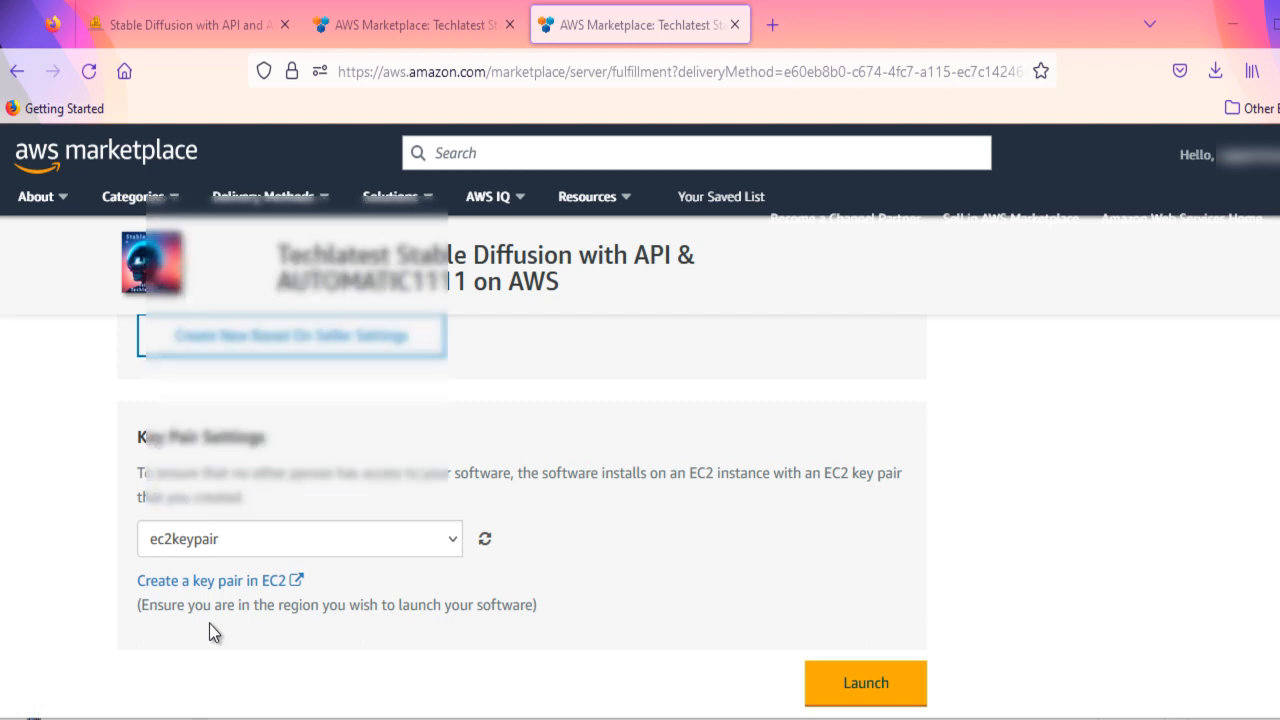
click(450, 547)
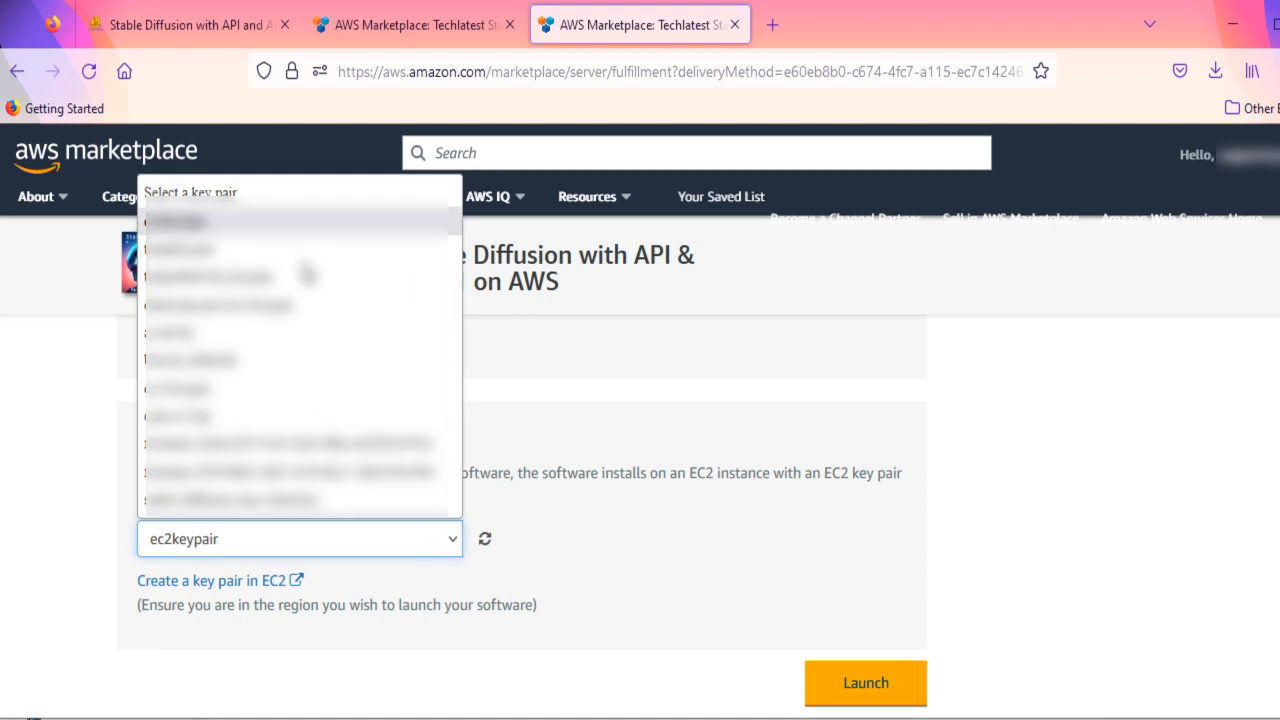
click(568, 595)
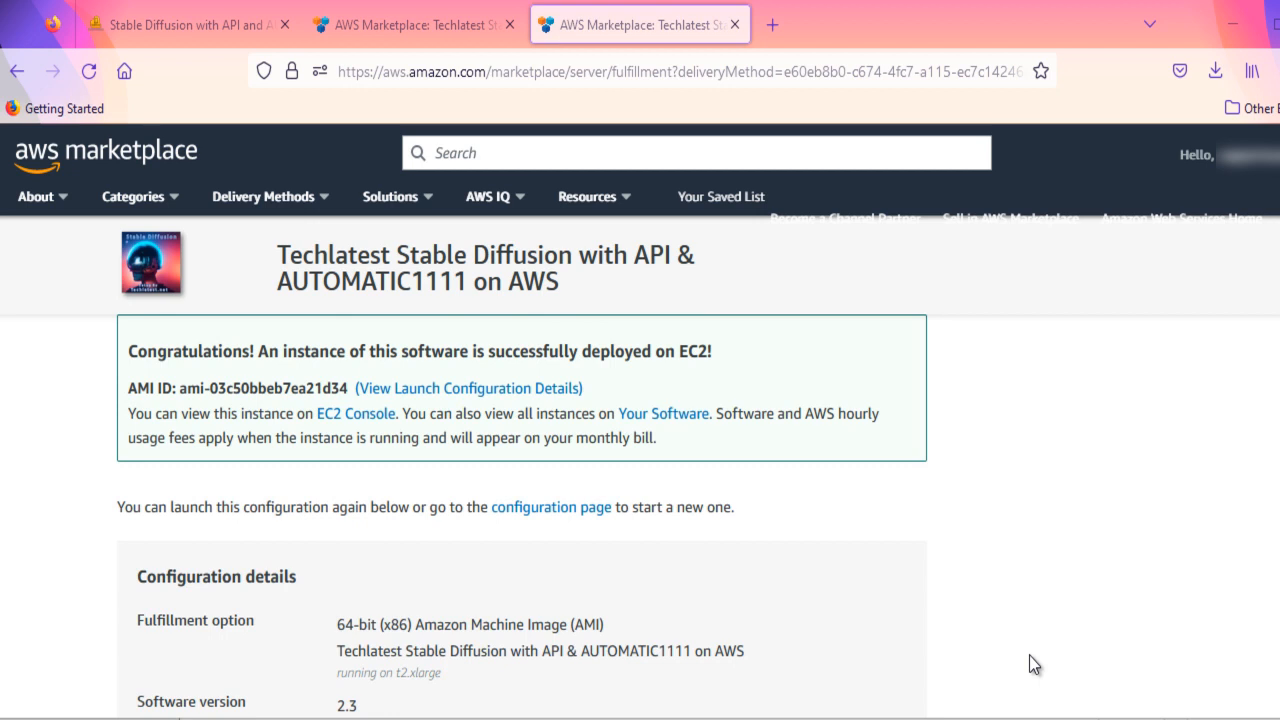
- Copy the stable-diffusion-with-a1111 instance's public IPv4 address from the EC2 console and open it in a new browser tab
click(356, 414)
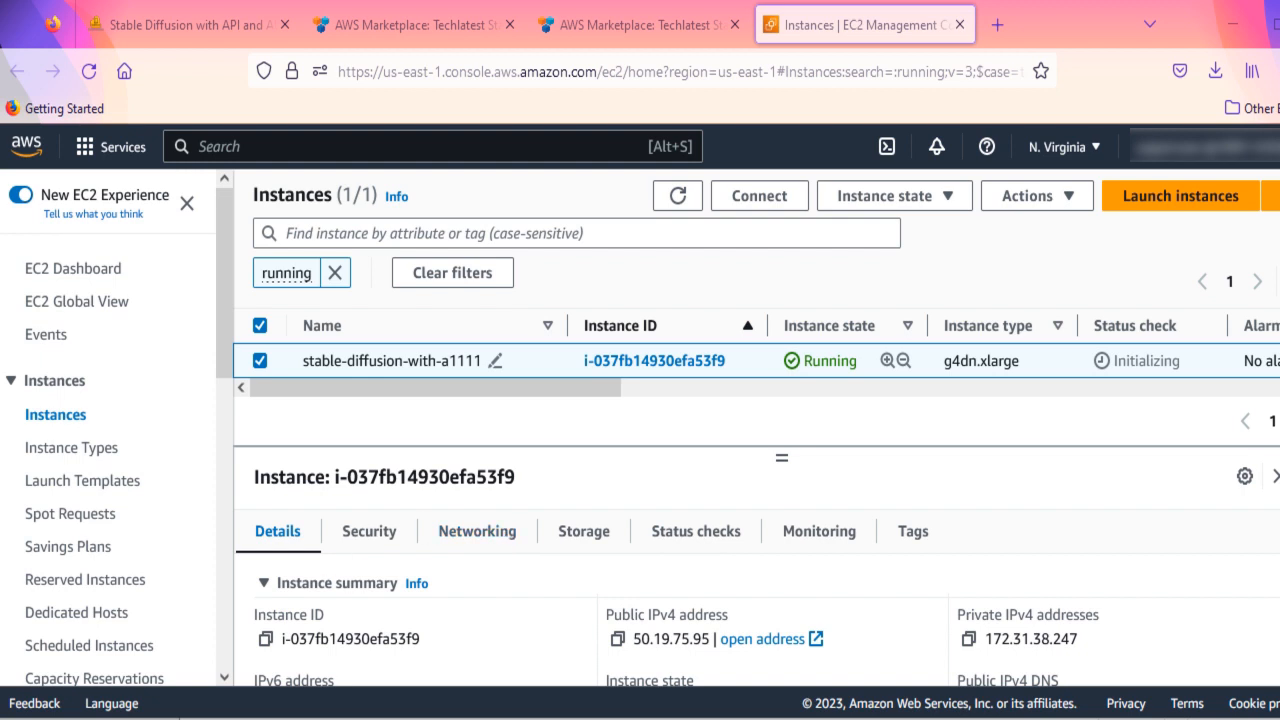
click(616, 638)
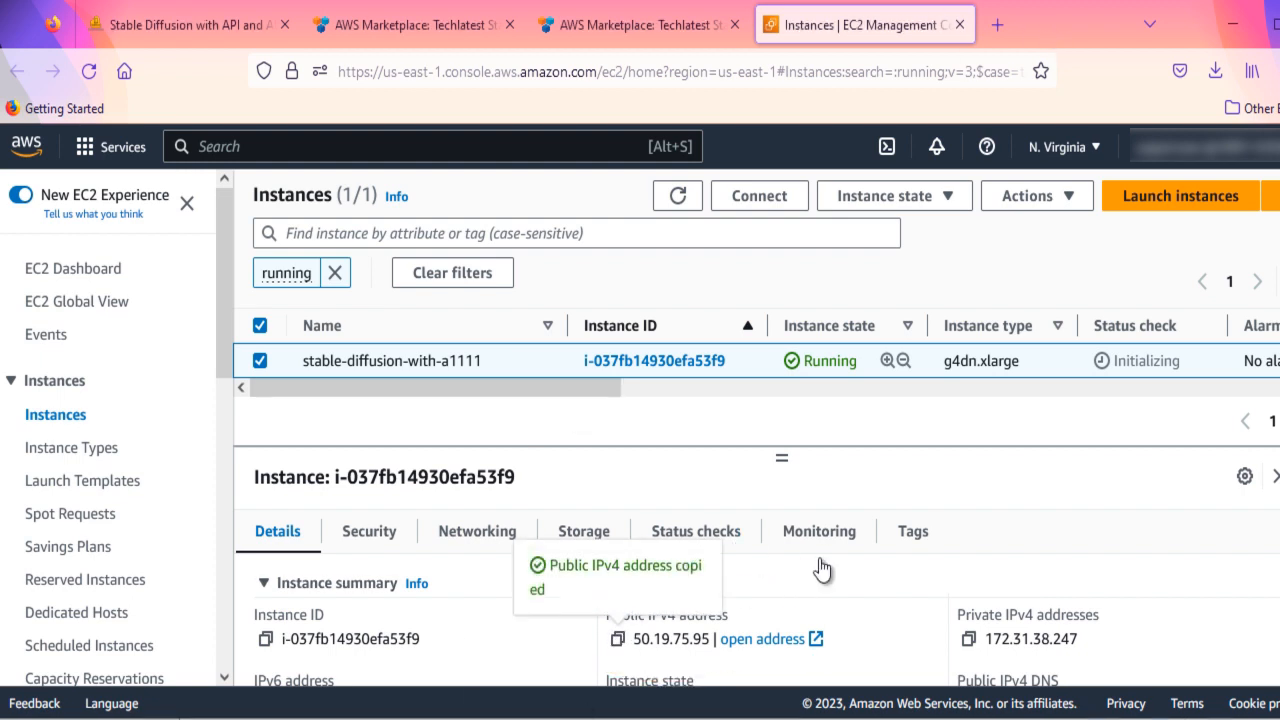
click(1000, 23)
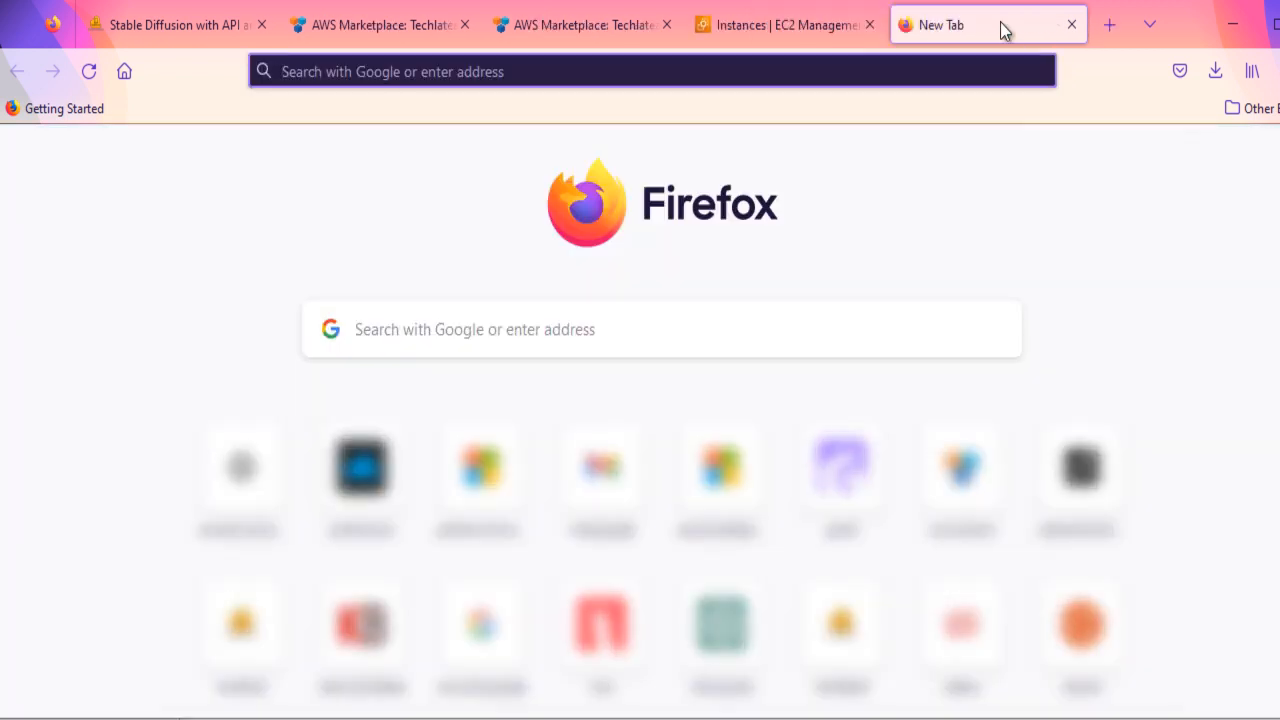
key(ctrl+v)
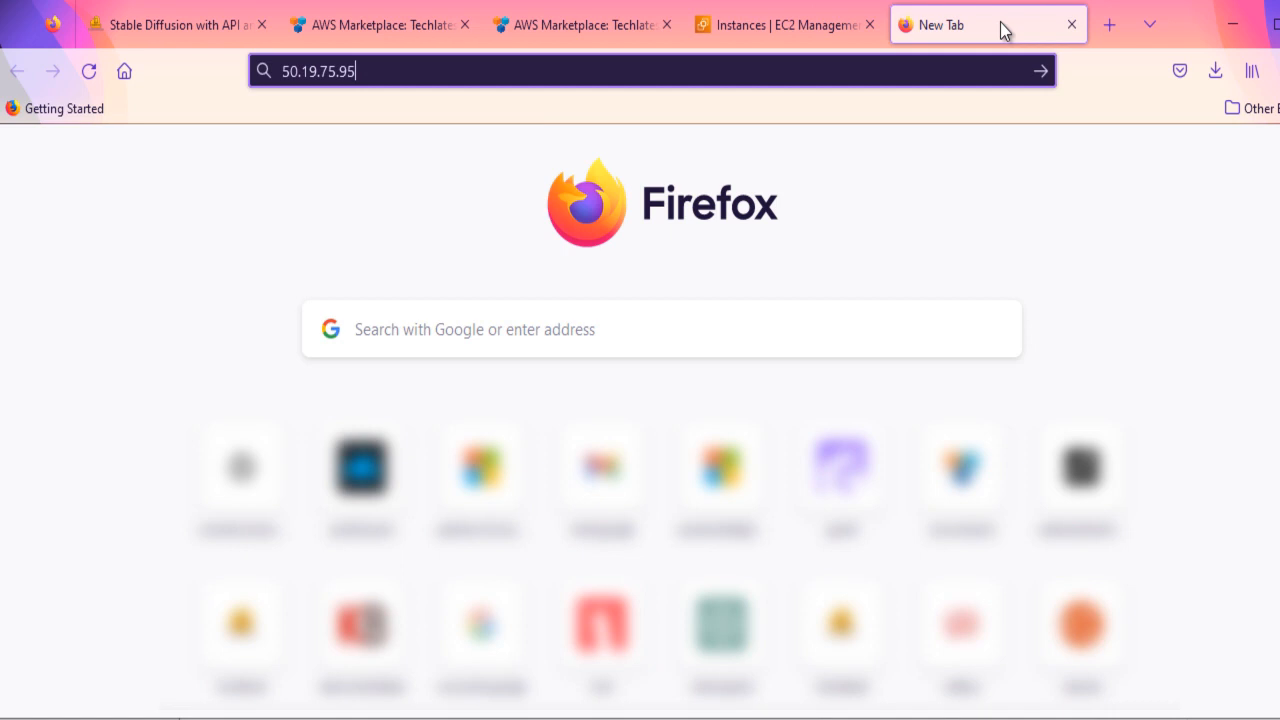
key(Return)
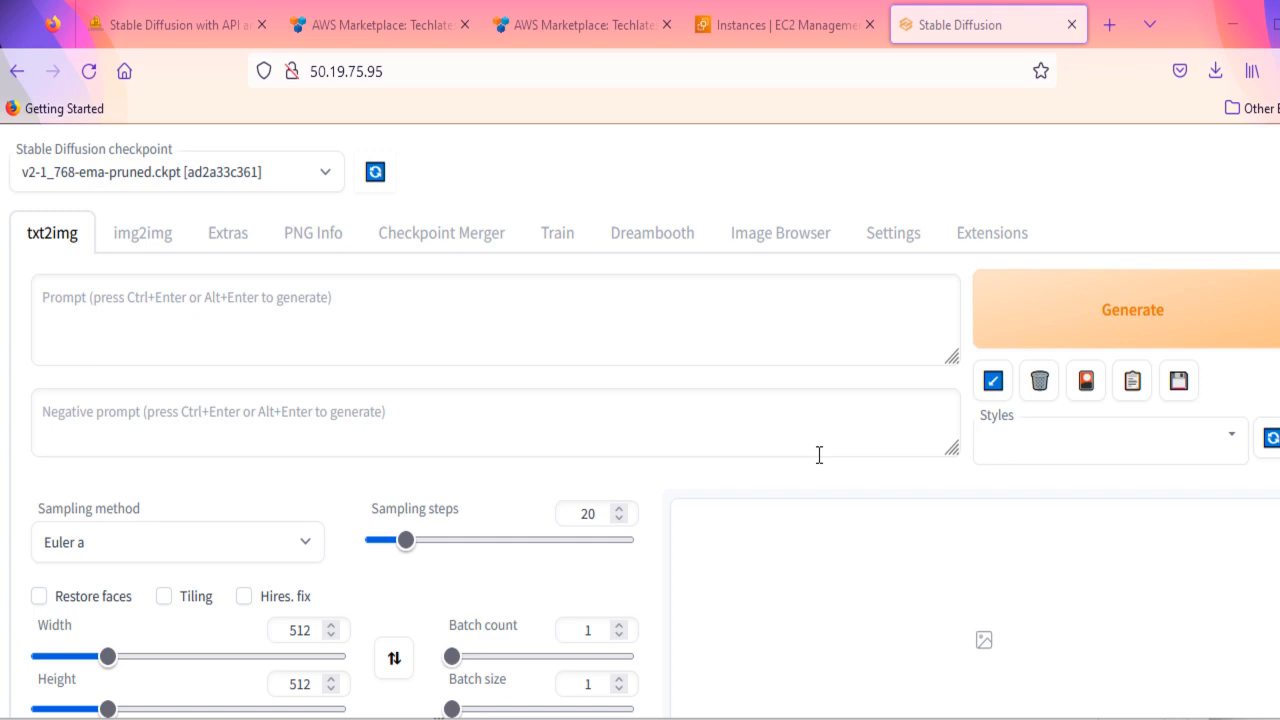
- Enter the txt2img prompt "An overgrown castle" and generate the image
click(558, 314)
text(ark)
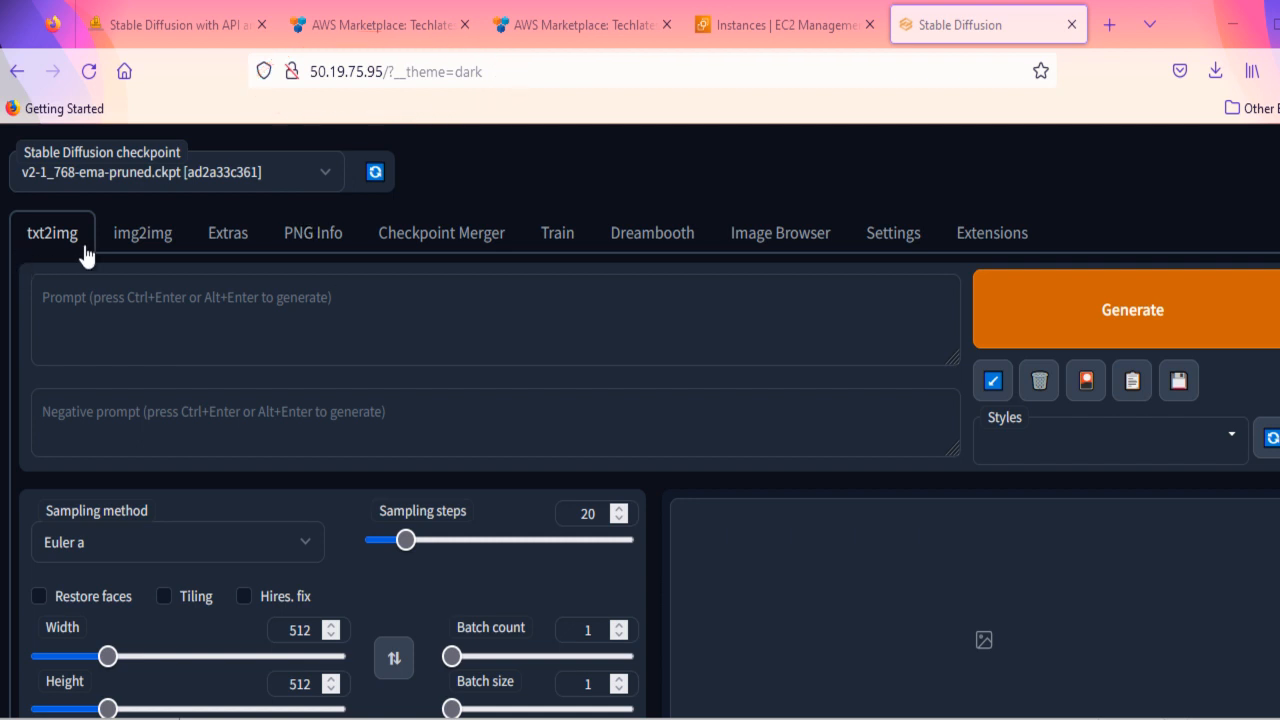
click(187, 310)
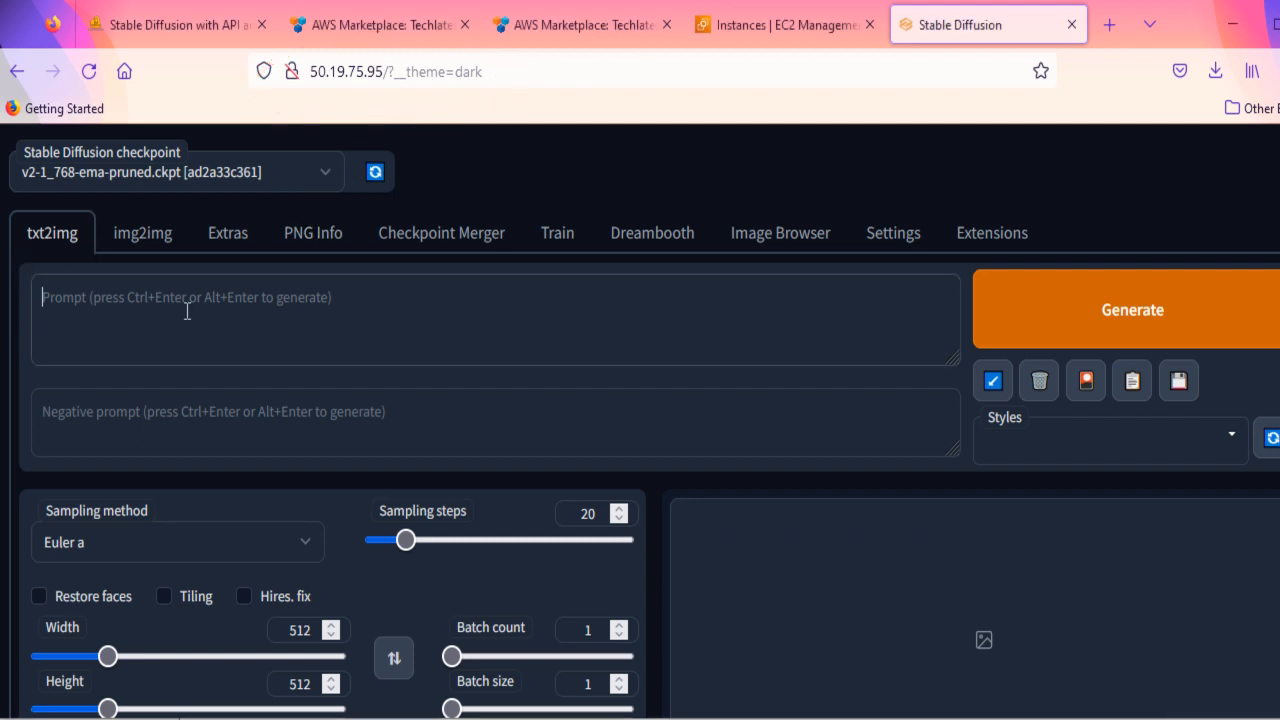
text(A)
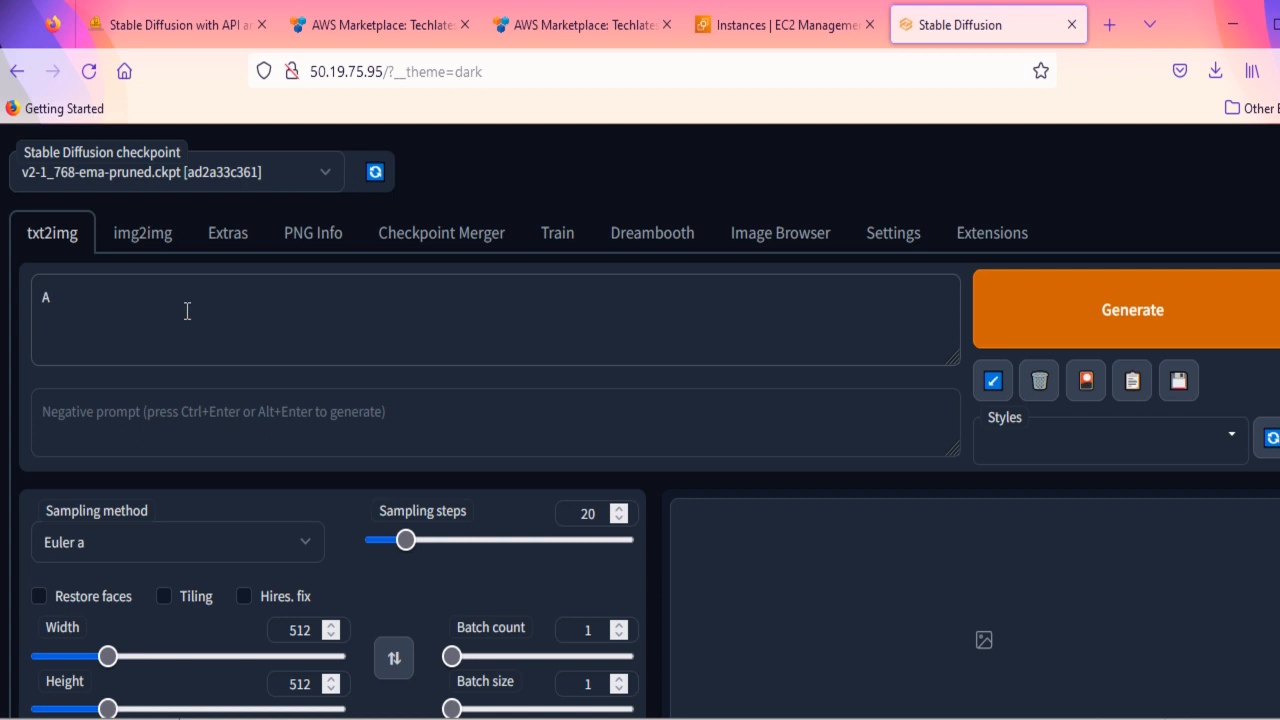
text(n overgrown castle)
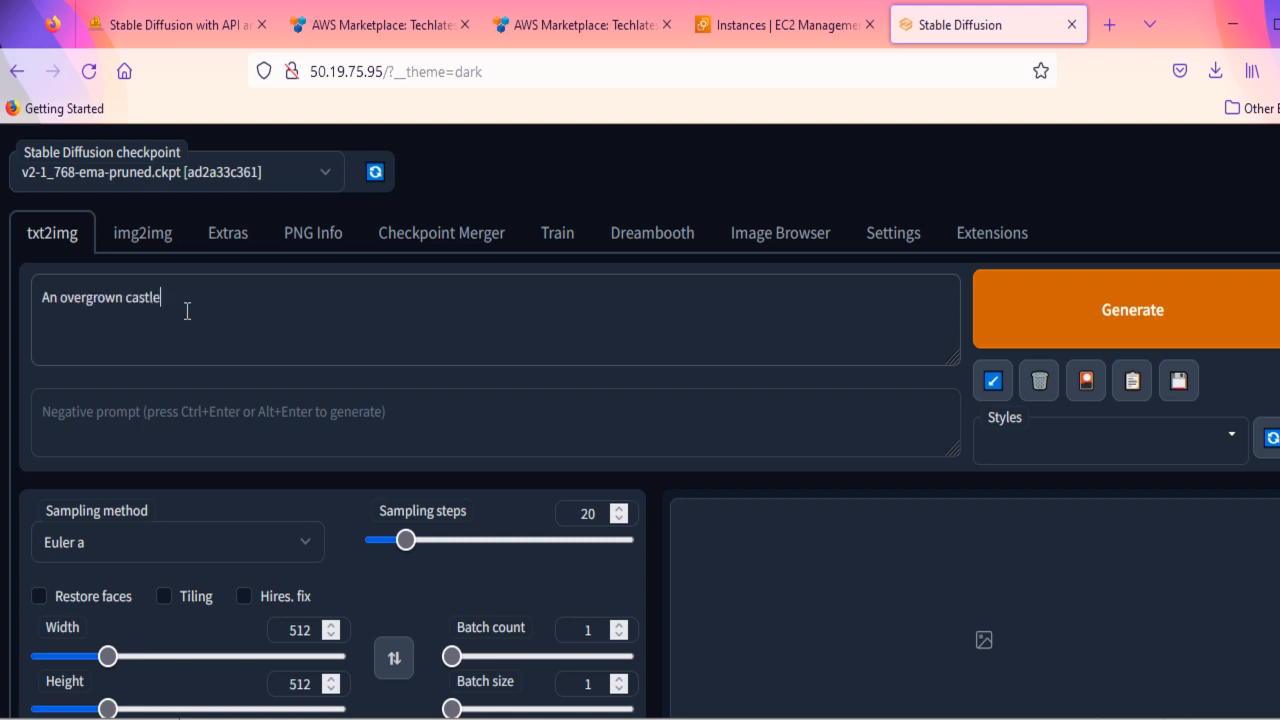
click(1098, 338)
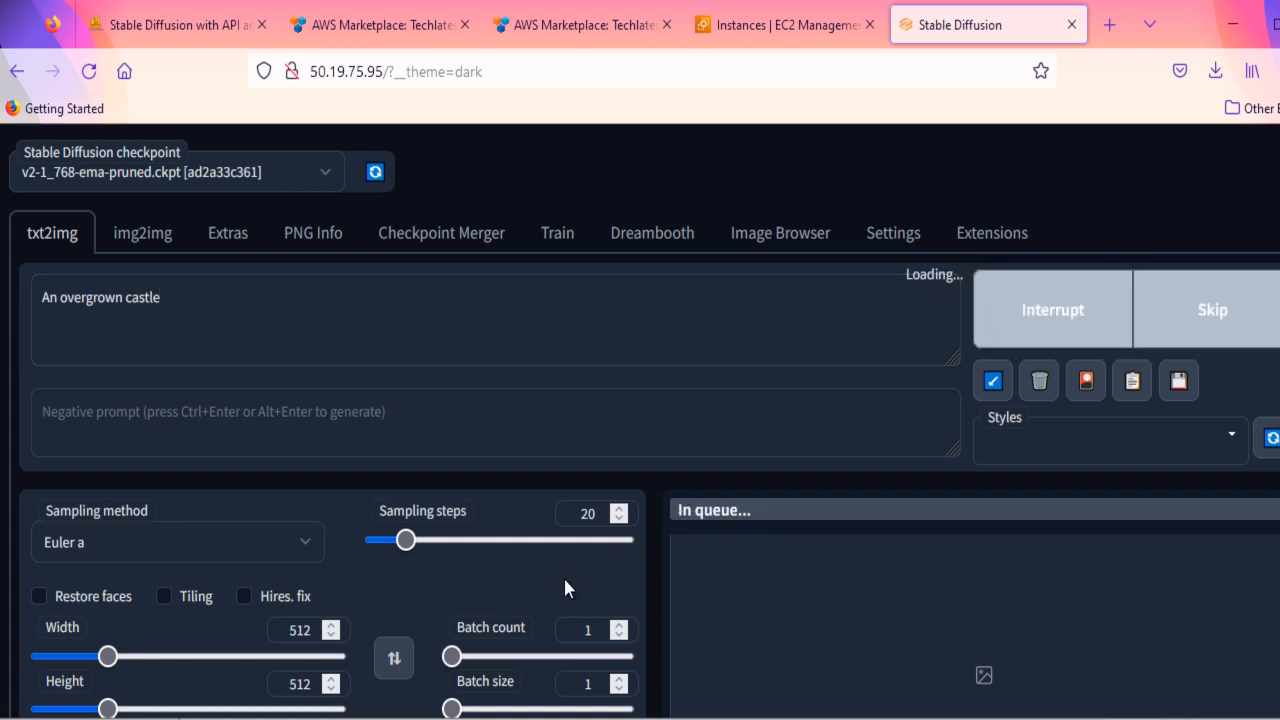
- Look over the txt2img generation settings, and load the first page of txt2img outputs in the Image Browser
scroll(563, 578, down, 2)
scroll(566, 580, down, 3)
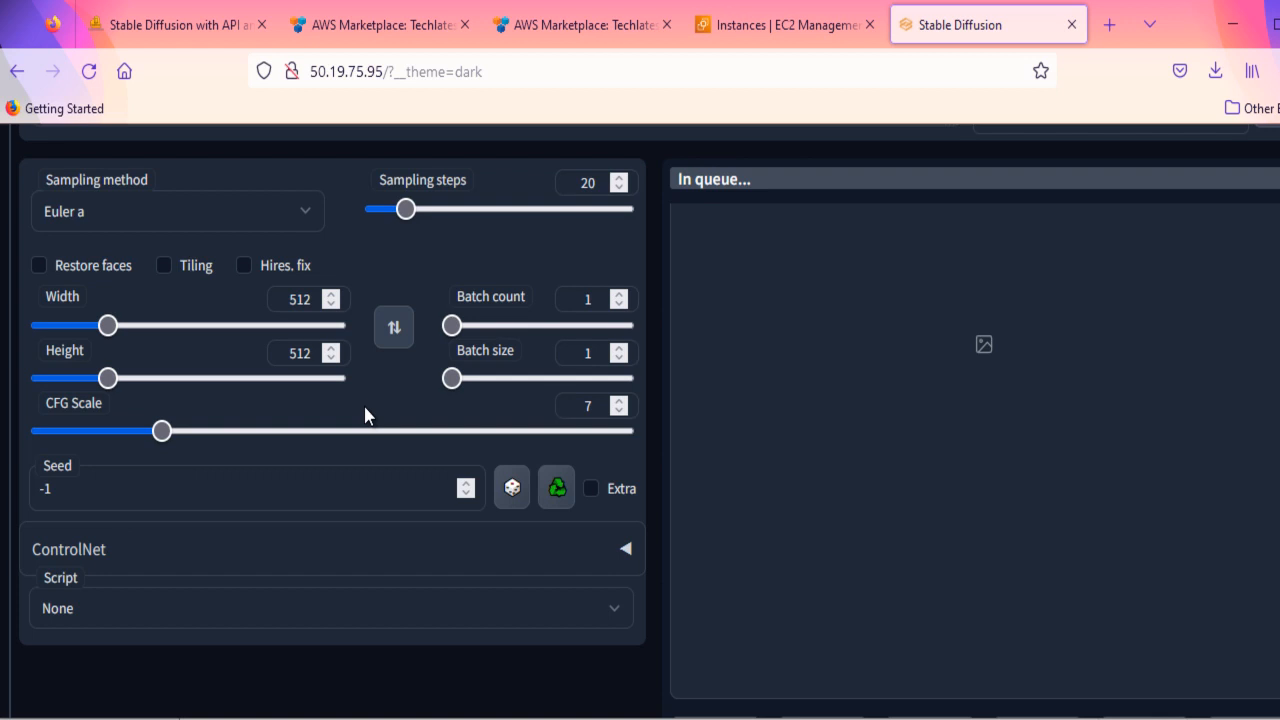
scroll(365, 415, up, 5)
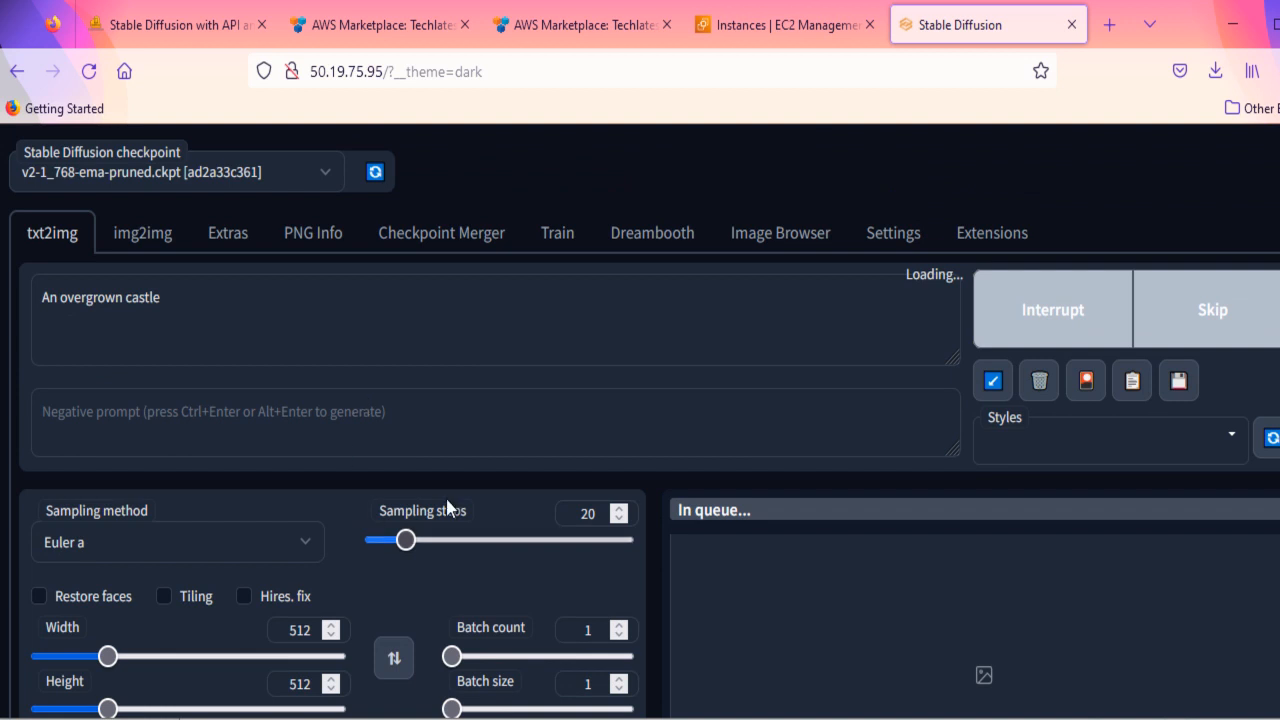
click(778, 240)
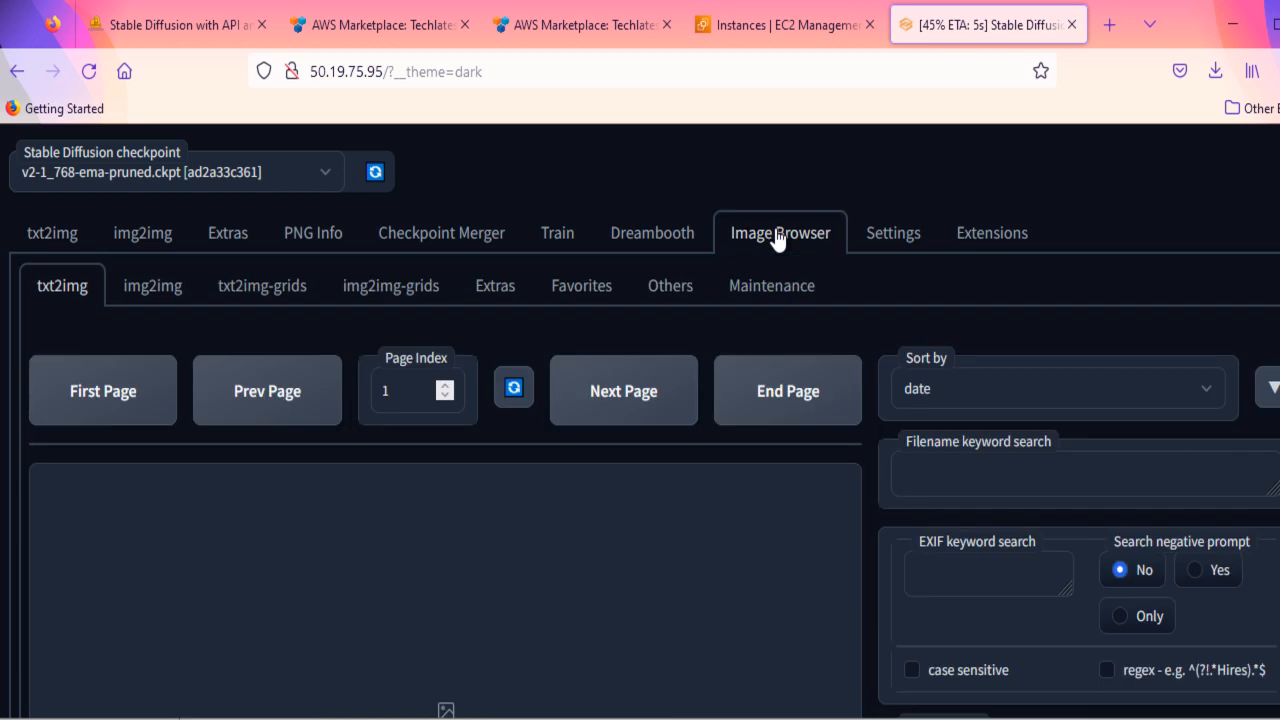
click(131, 396)
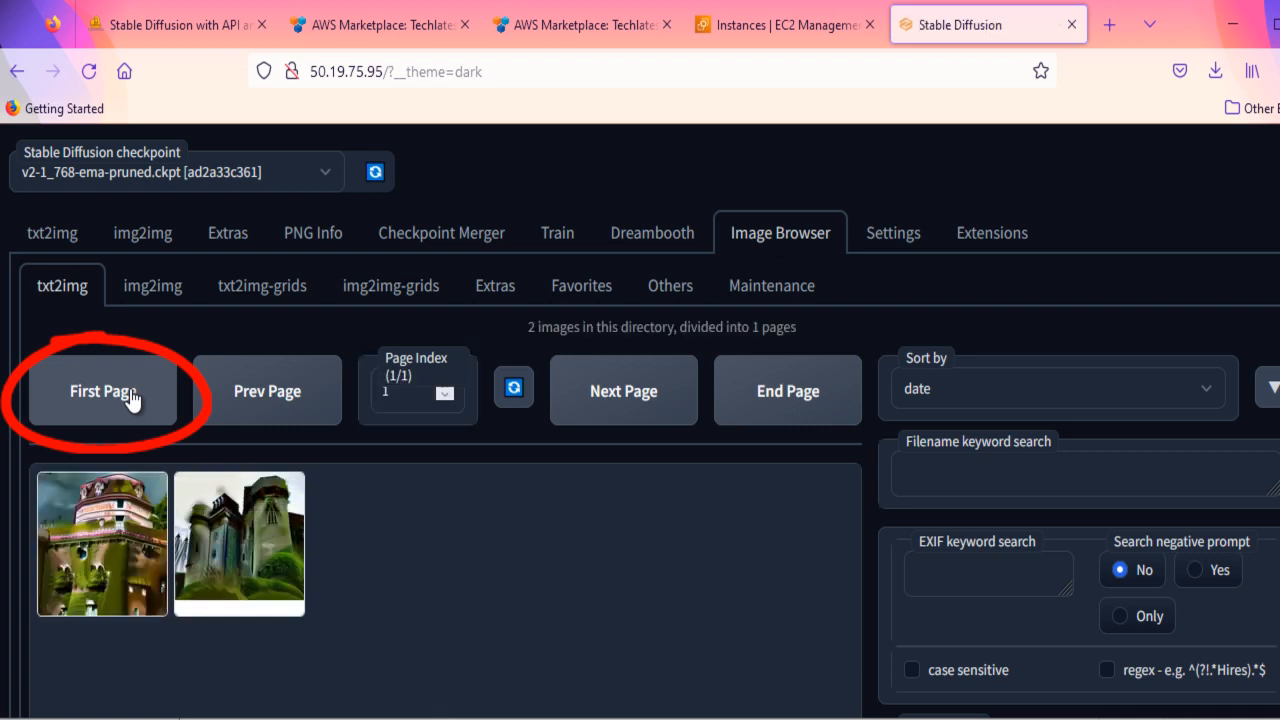
- Look over the Dreambooth model training page and return to txt2img
click(620, 234)
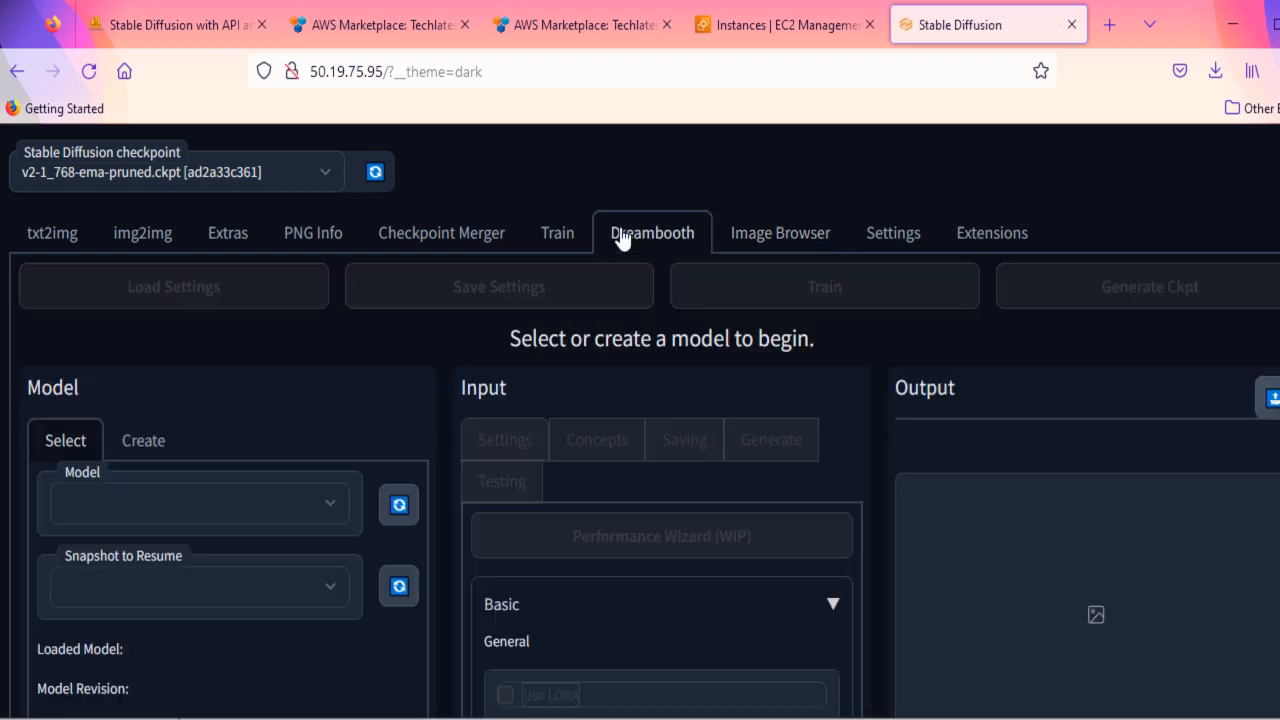
scroll(614, 505, down, 4)
scroll(628, 504, up, 4)
click(40, 234)
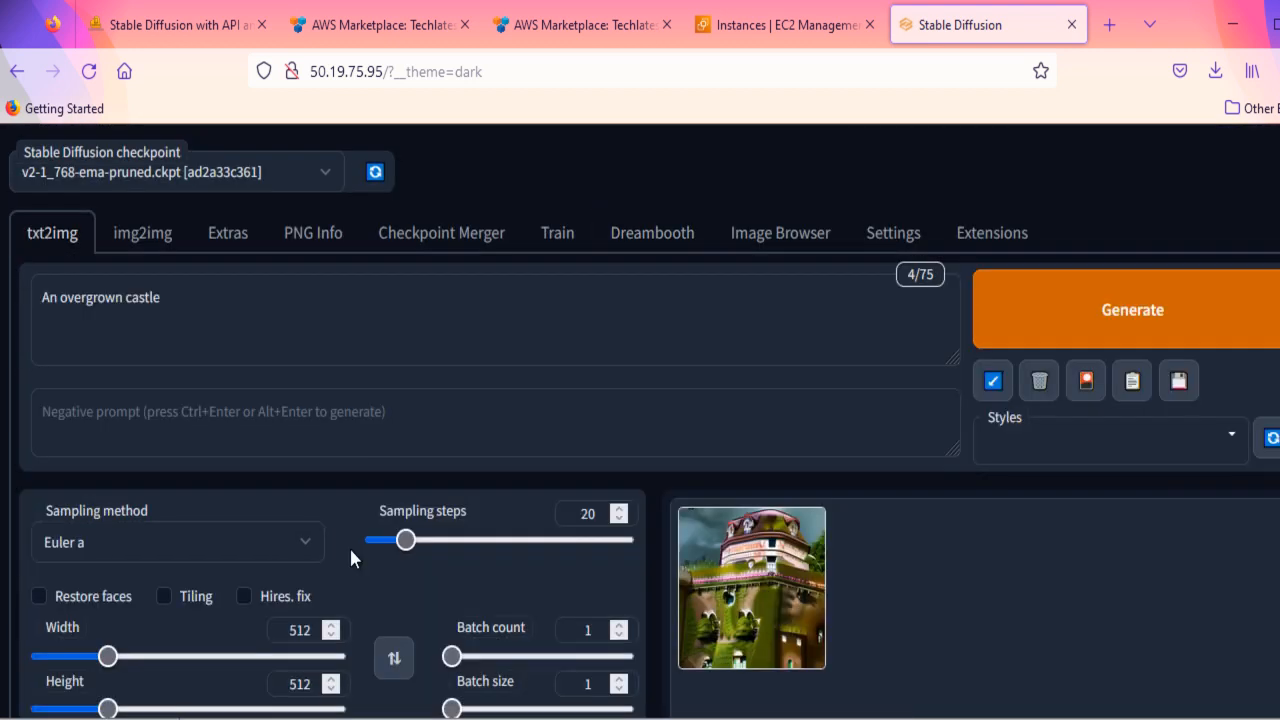
- Expand the ControlNet section in txt2img and examine its image upload, preprocessor, model, resize mode and canvas options
scroll(420, 571, down, 5)
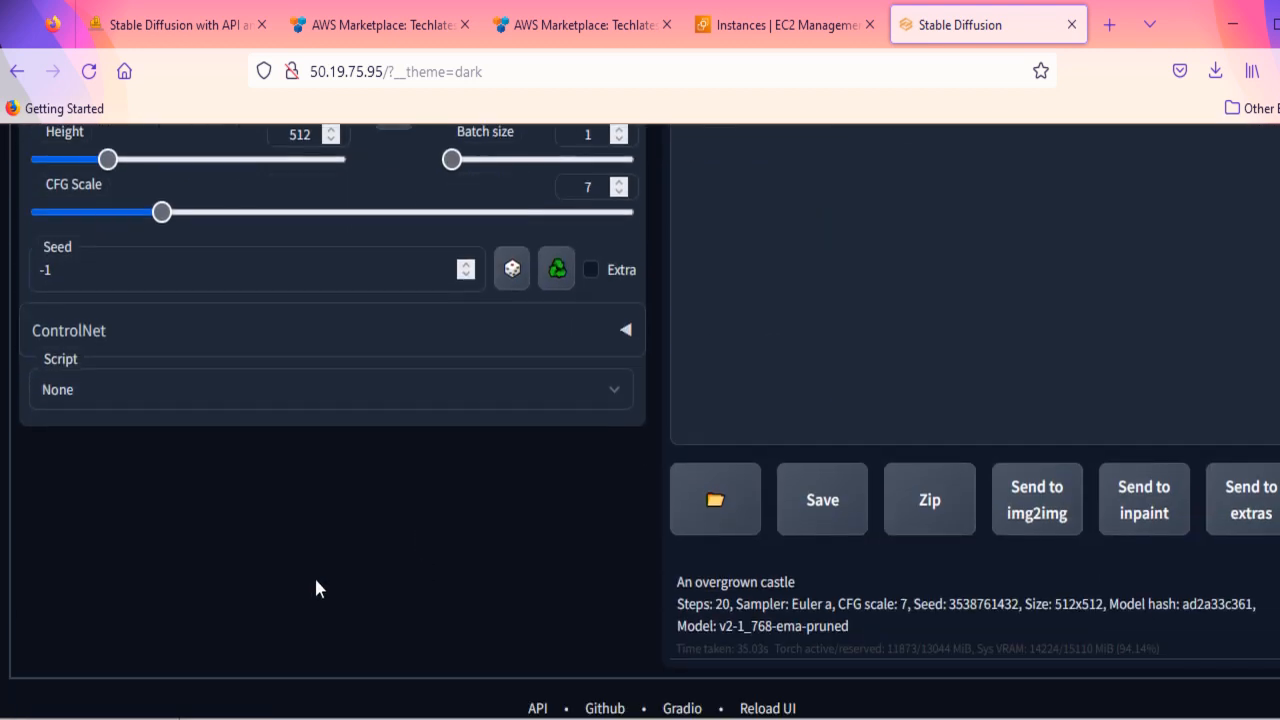
click(627, 331)
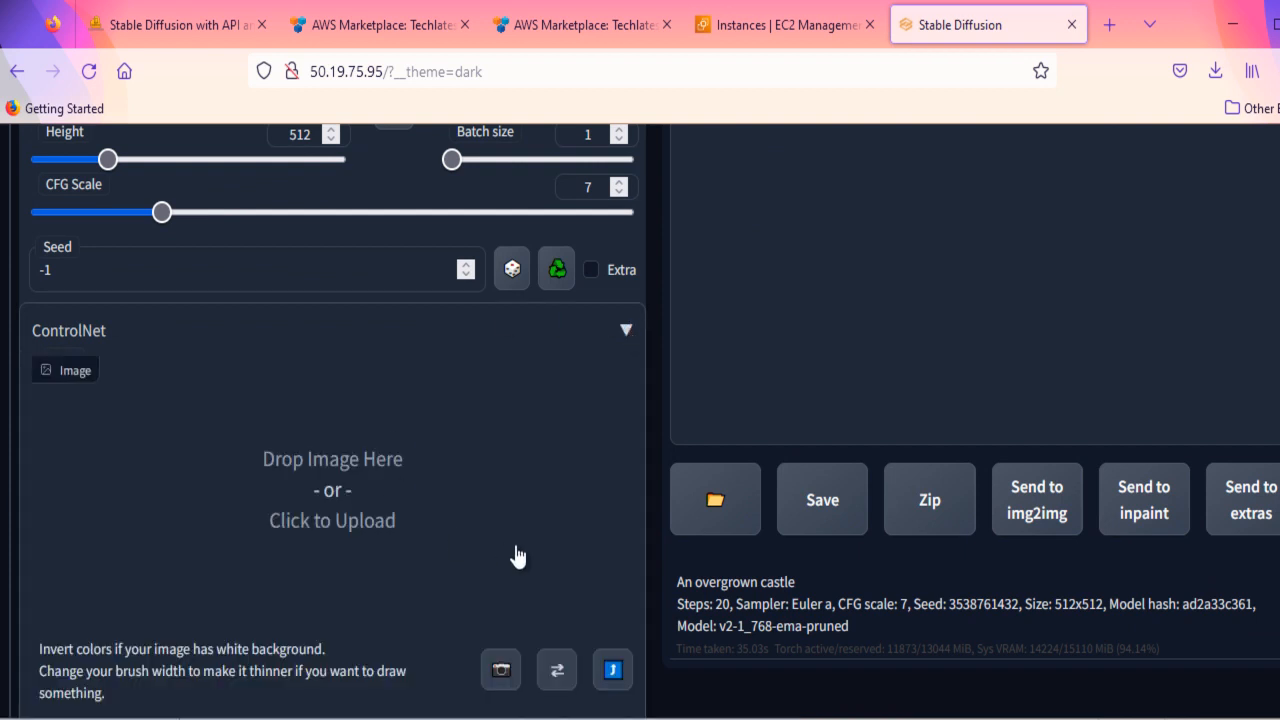
scroll(517, 555, down, 1)
scroll(517, 557, down, 2)
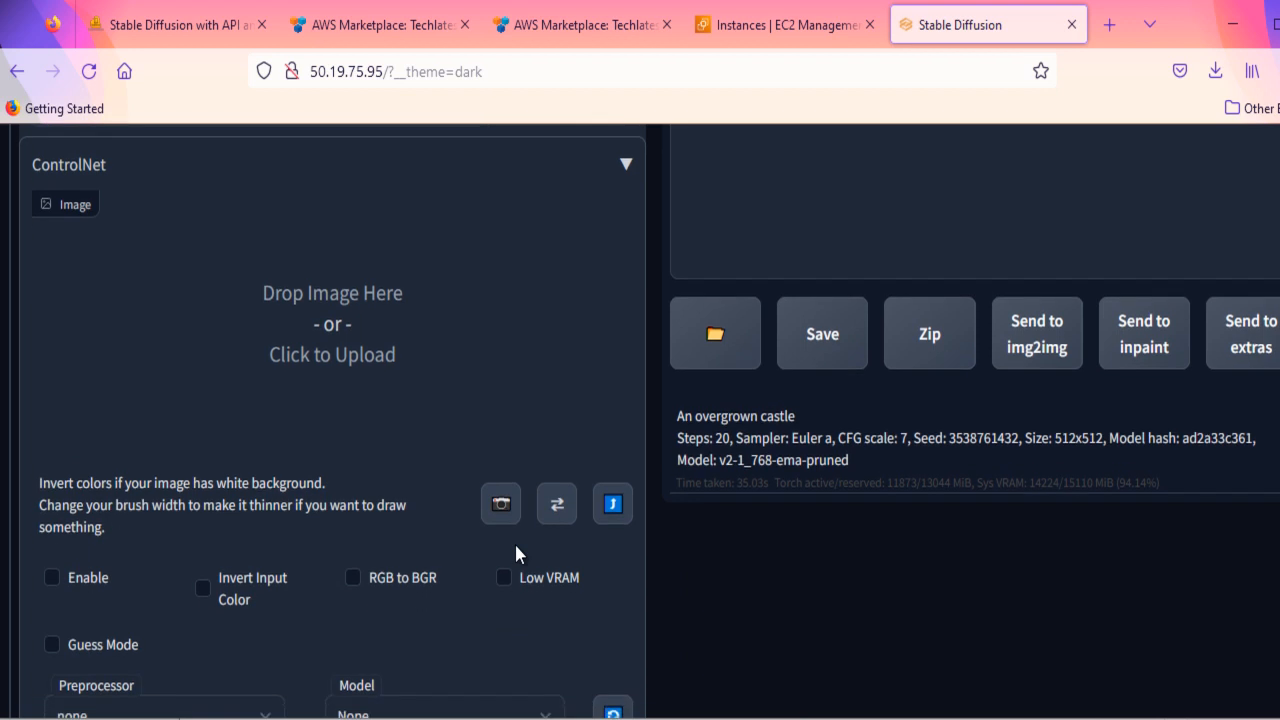
scroll(516, 546, down, 5)
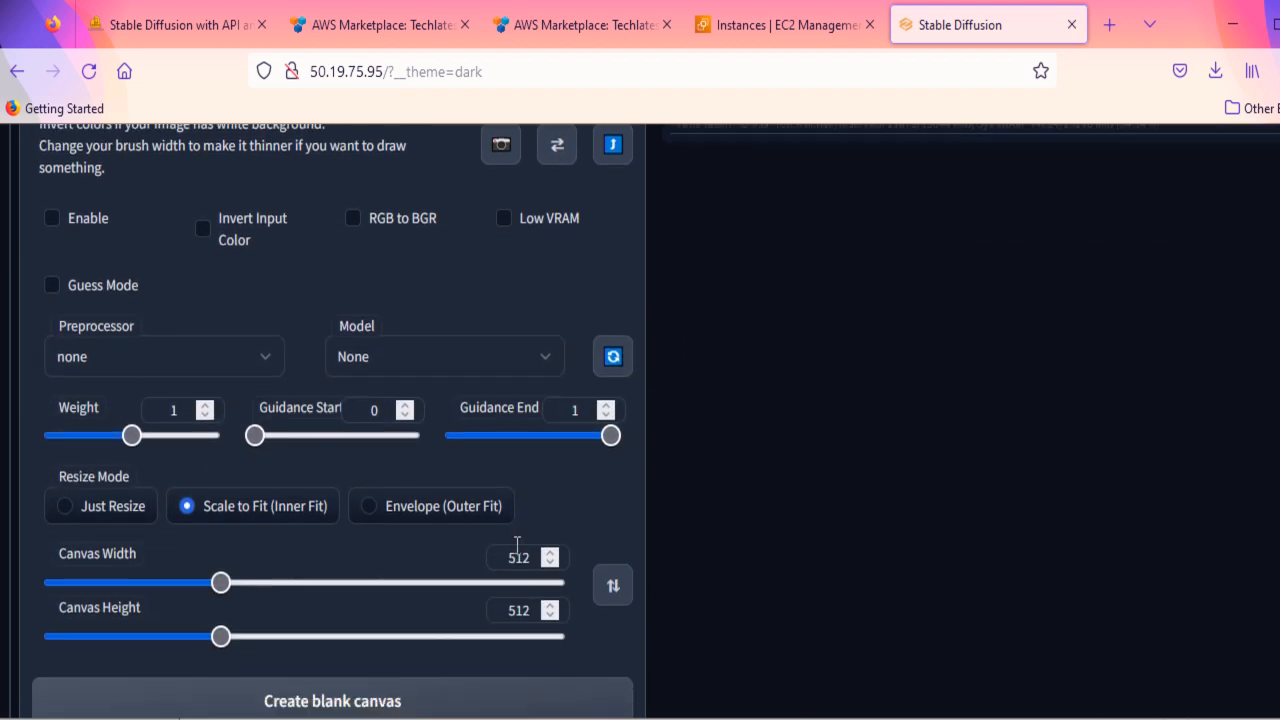
scroll(516, 553, down, 3)
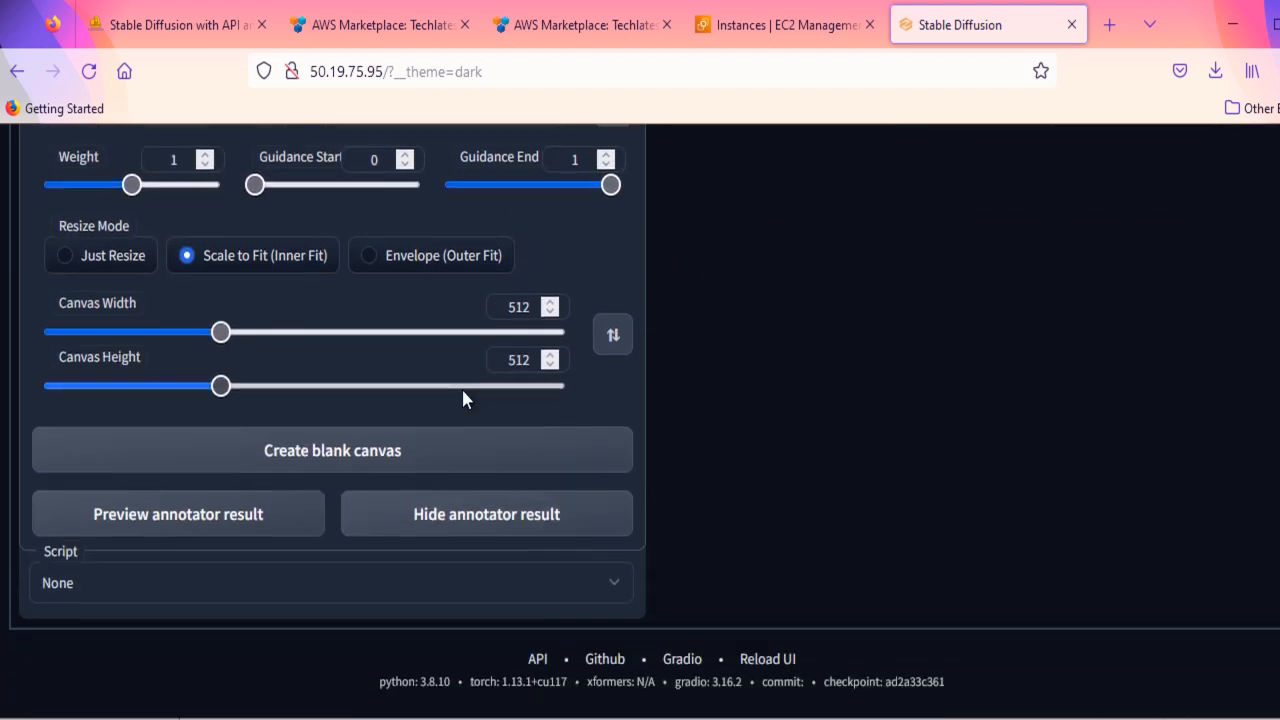
scroll(463, 397, up, 1)
scroll(461, 386, up, 5)
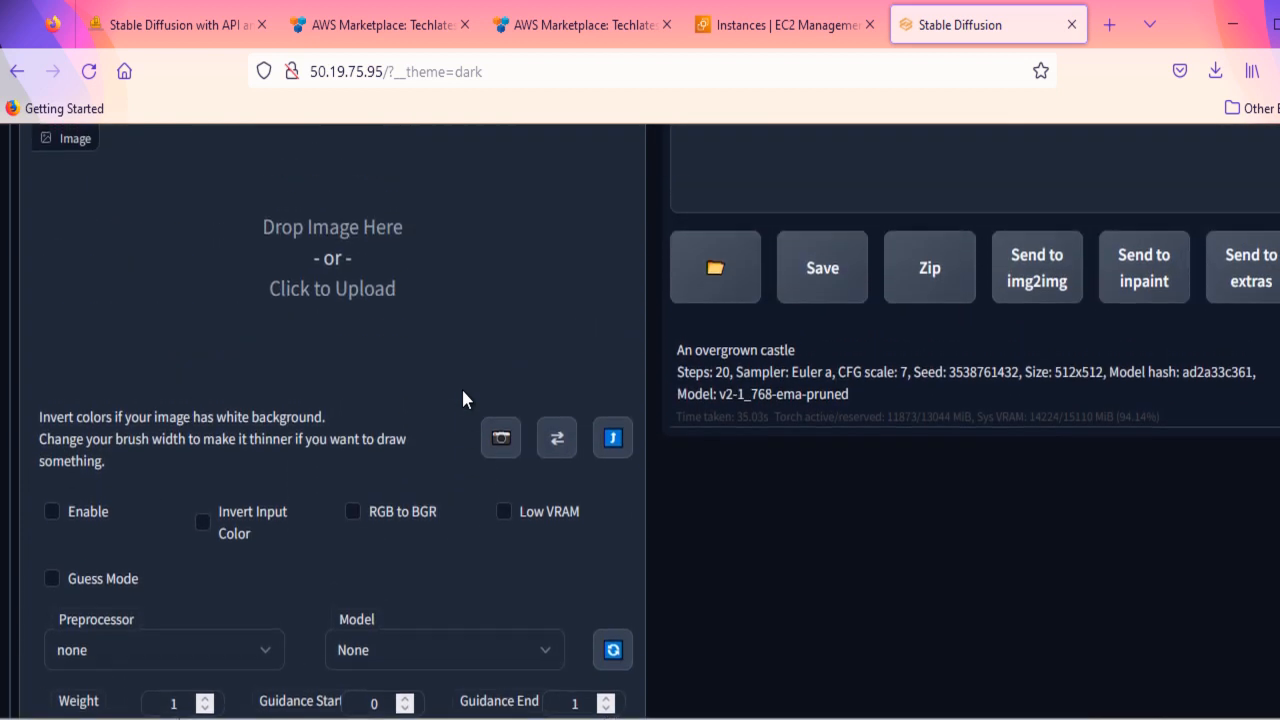
scroll(461, 386, up, 2)
scroll(463, 400, up, 4)
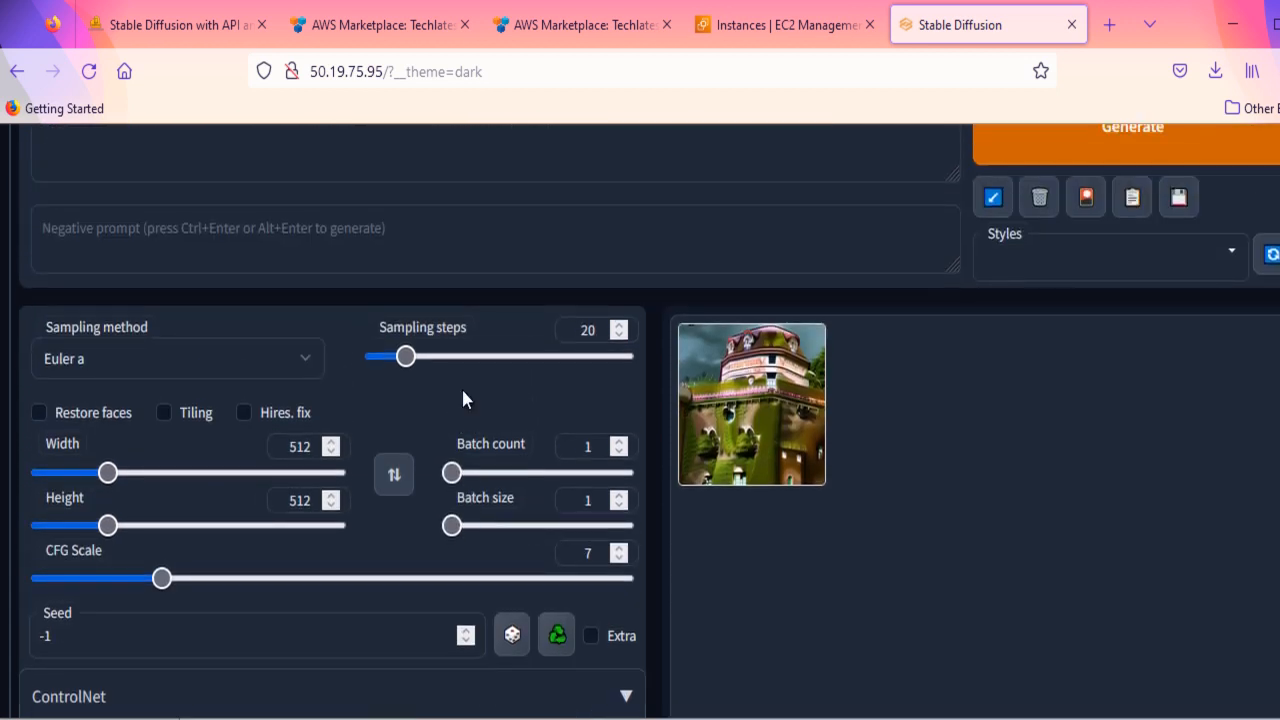
scroll(463, 400, up, 2)
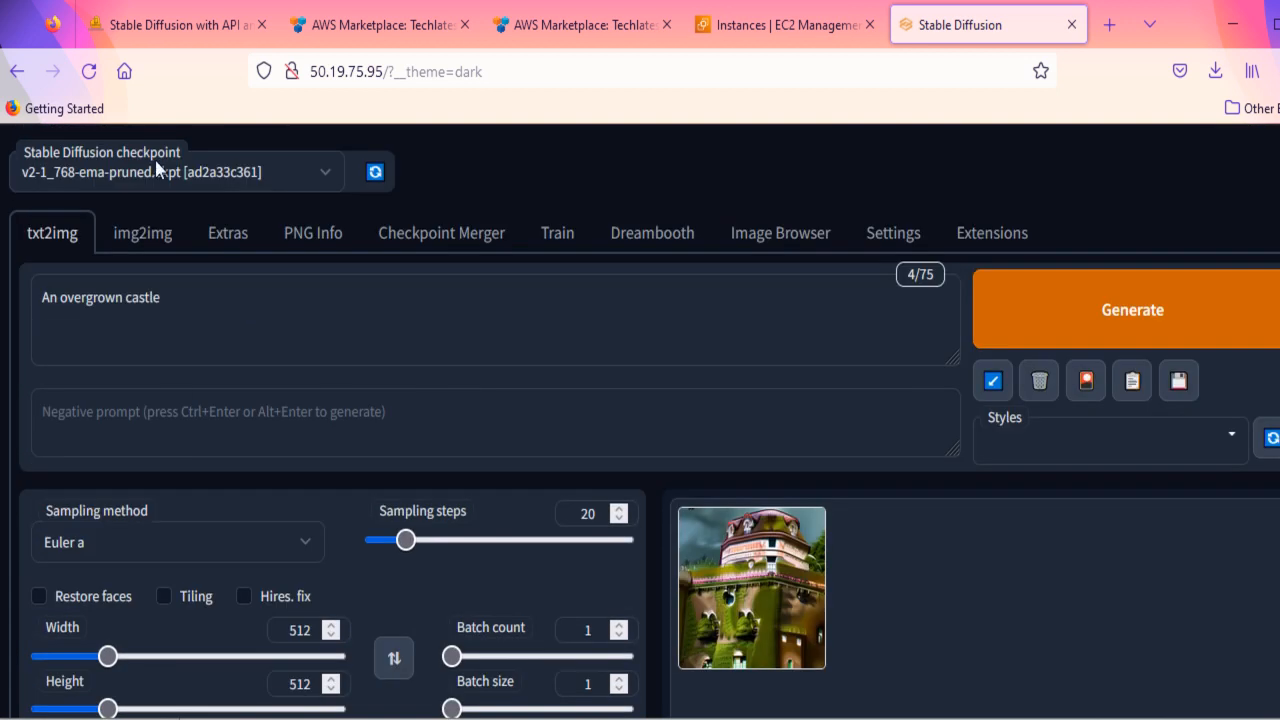
- Enlarge the second castle image in the Image Browser and examine its generation info, file name and available send and move actions
click(770, 240)
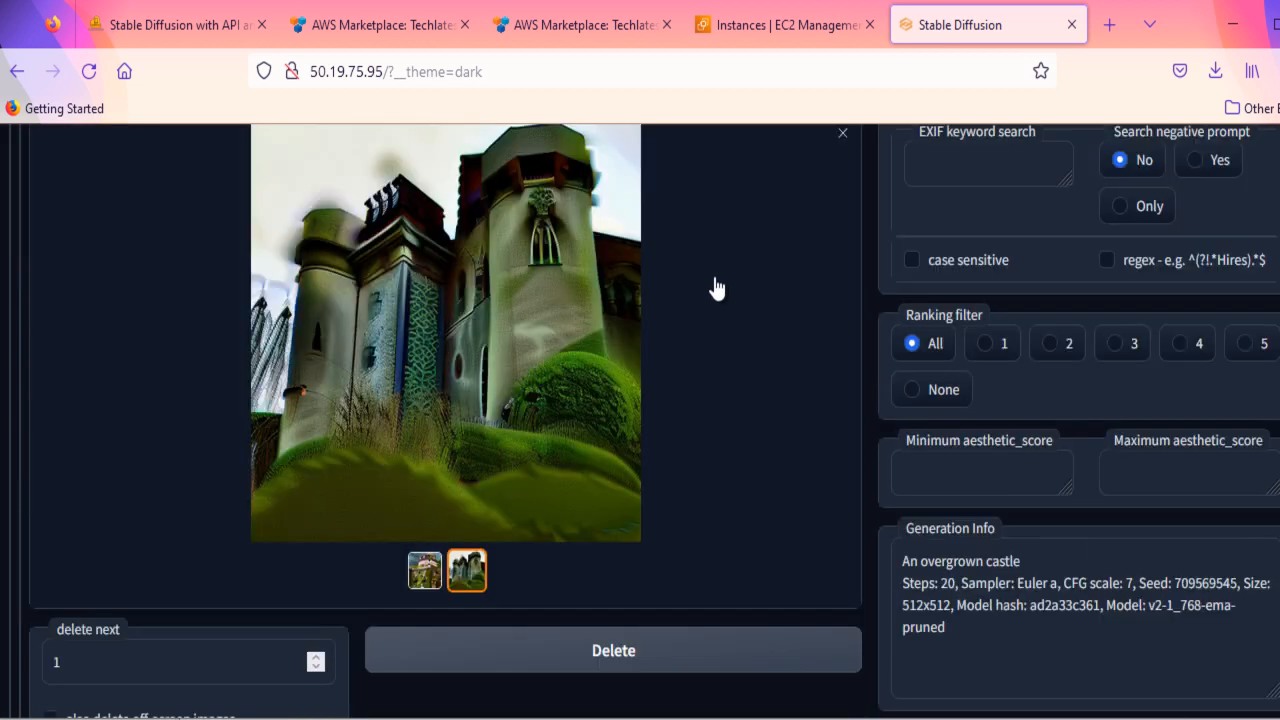
scroll(860, 400, down, 2)
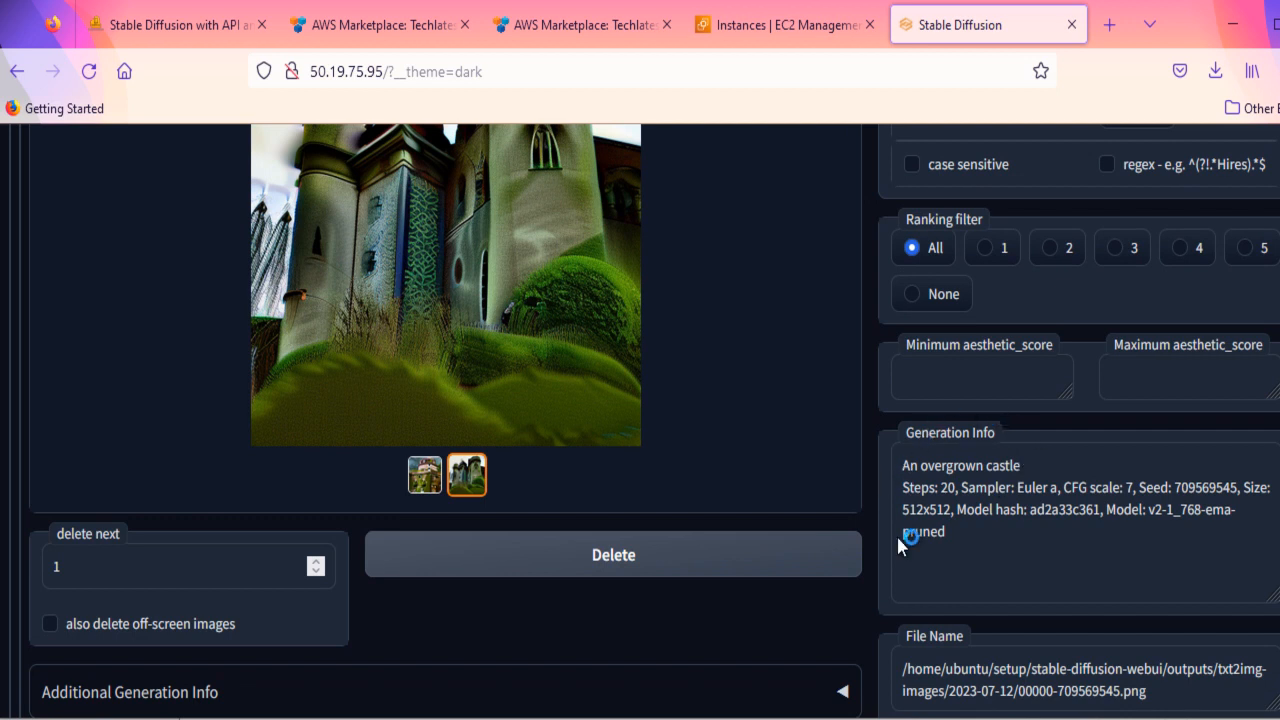
scroll(757, 535, down, 5)
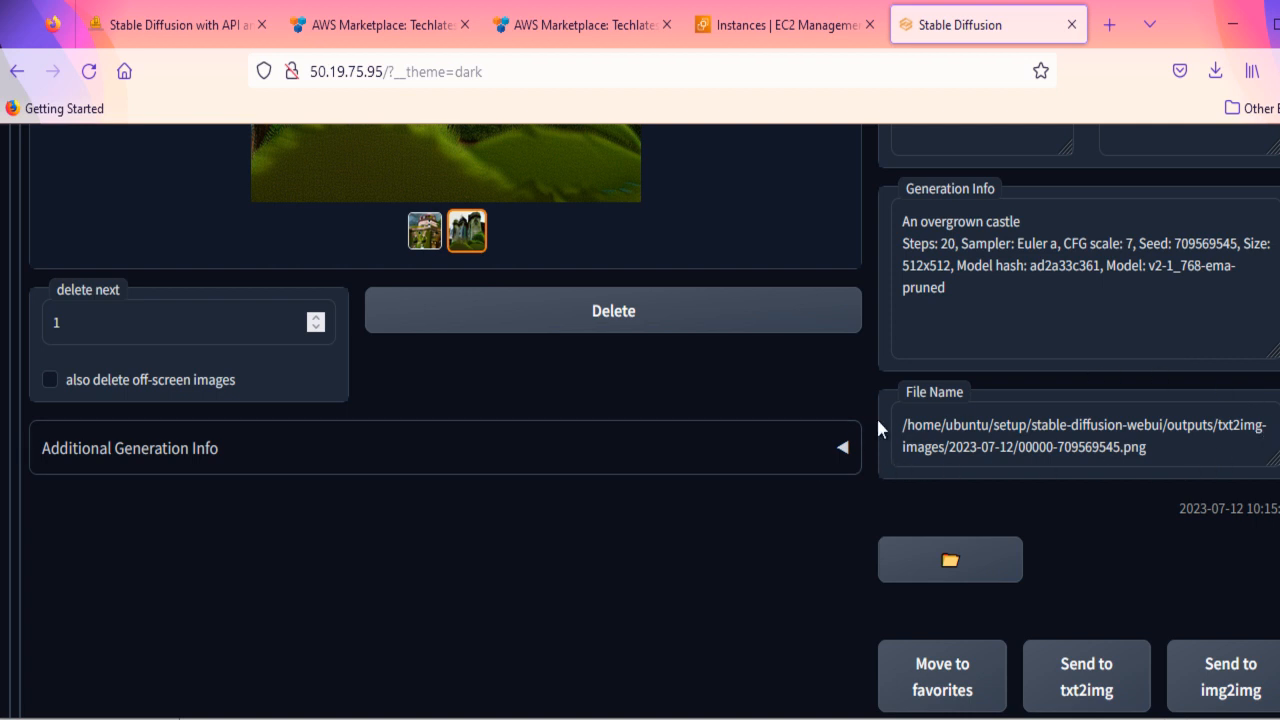
scroll(790, 490, down, 1)
scroll(791, 490, down, 3)
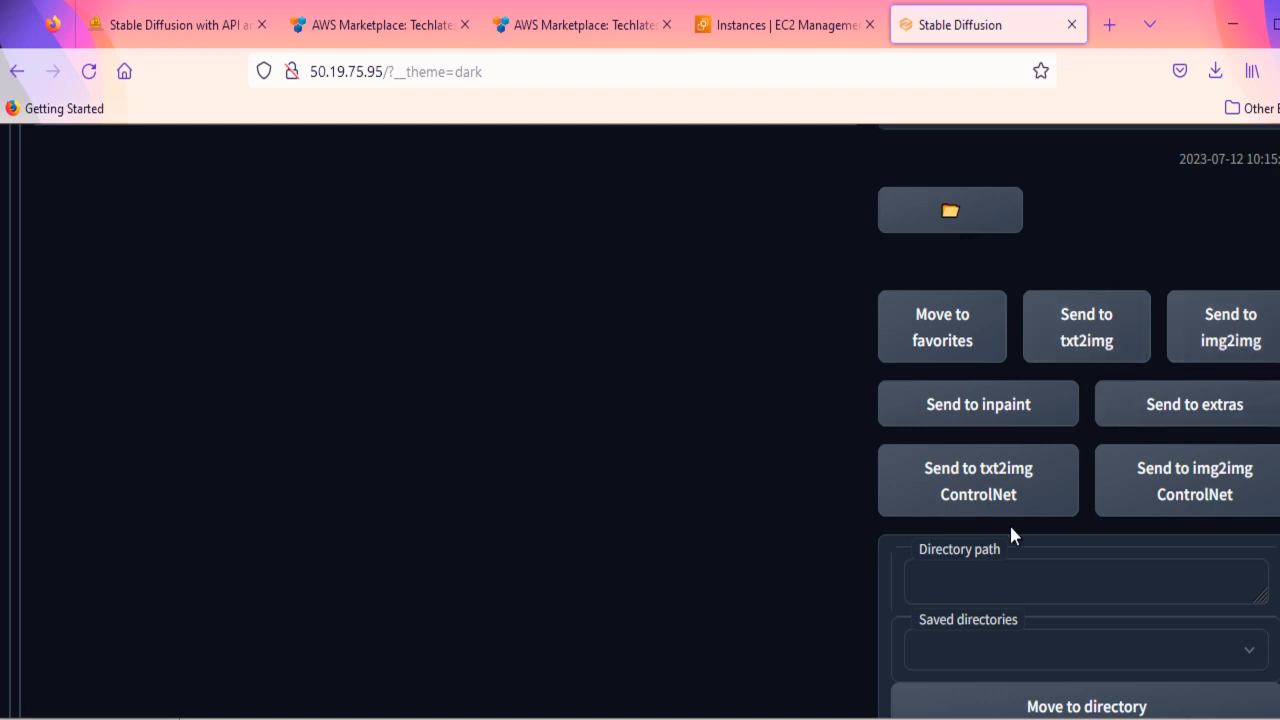
scroll(1011, 527, down, 2)
scroll(1011, 527, up, 10)
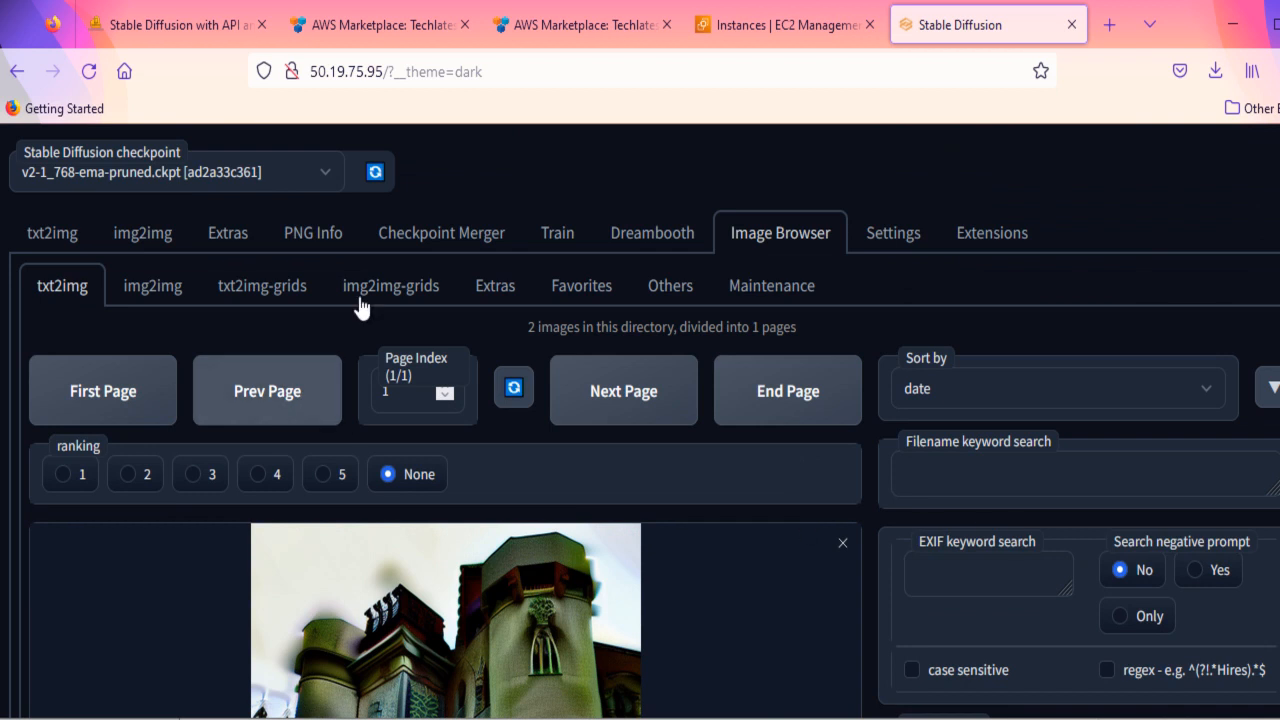
- Look over the settings for saving images and grids, and return to txt2img
click(893, 236)
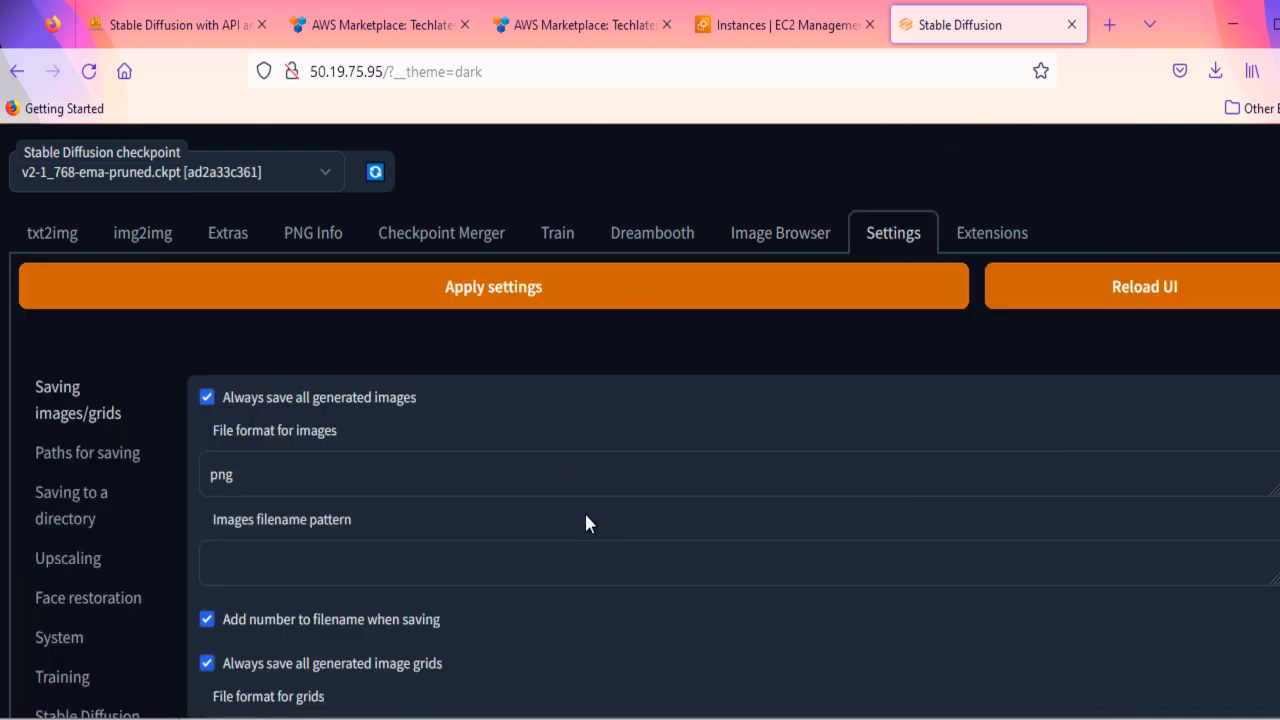
scroll(586, 515, down, 1)
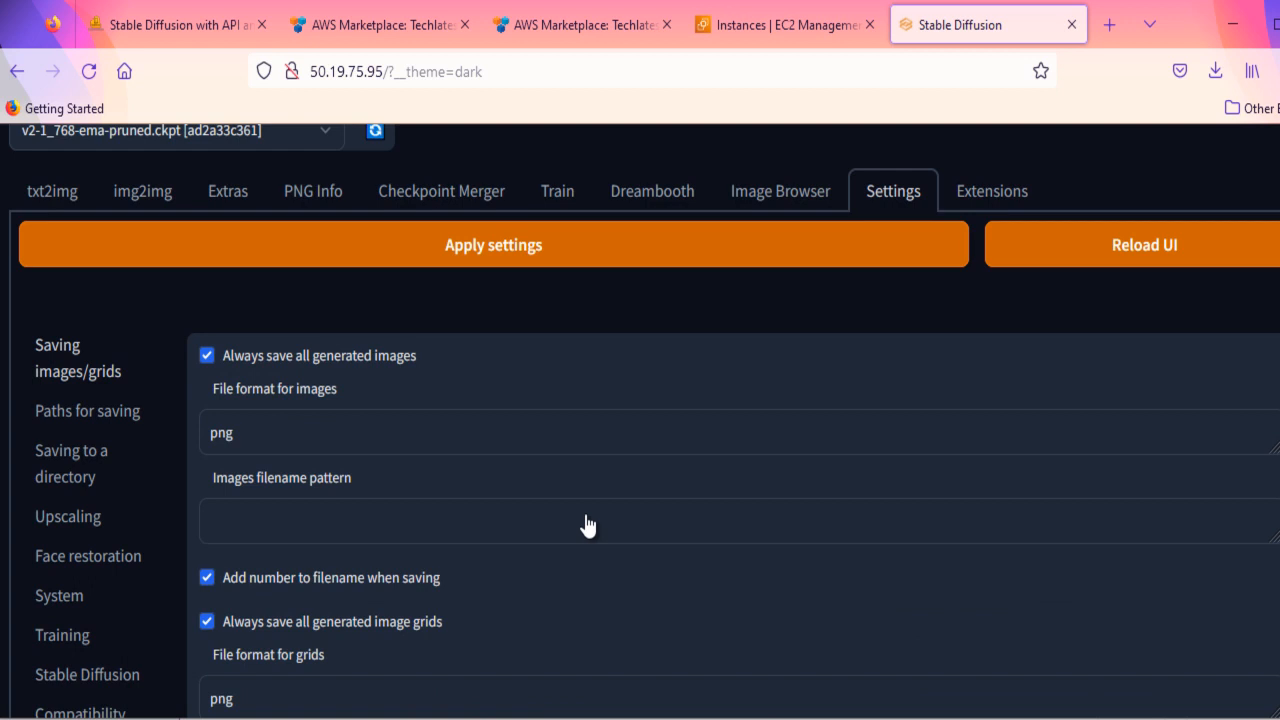
scroll(577, 528, up, 1)
click(47, 233)
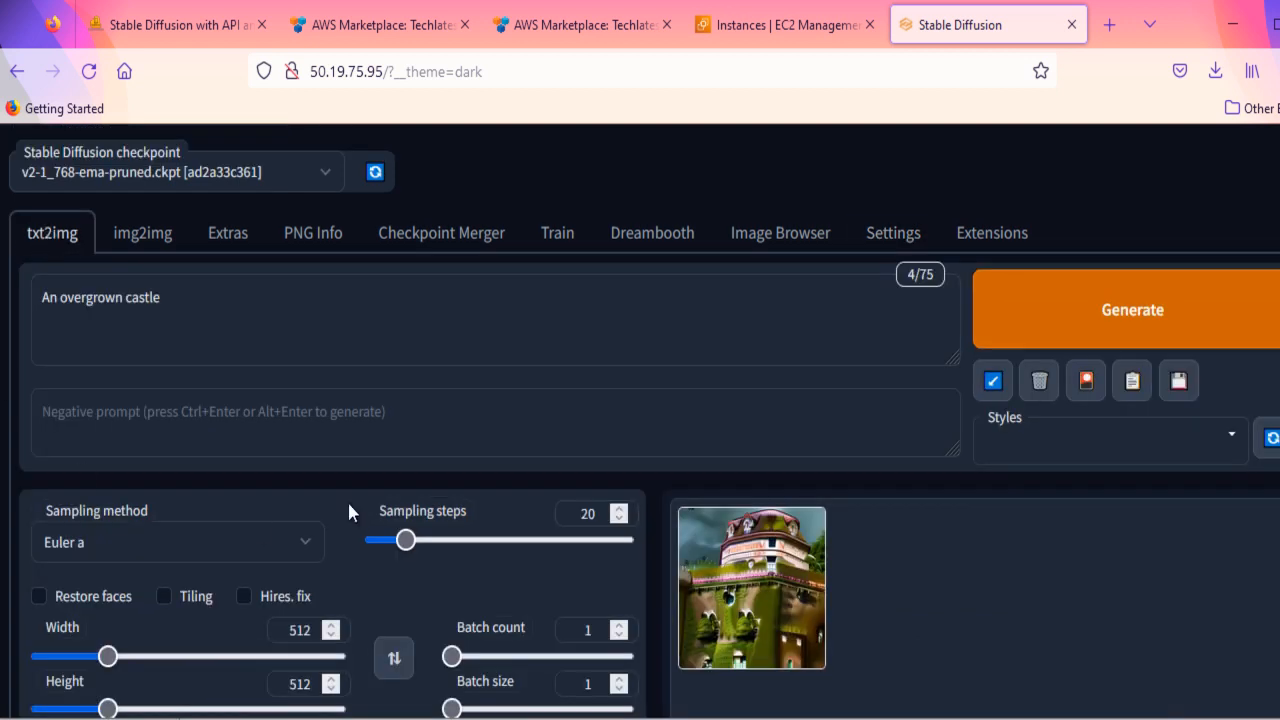
- Set the txt2img batch size to 4 and the sampling method to DPM2 Karras
scroll(348, 511, down, 5)
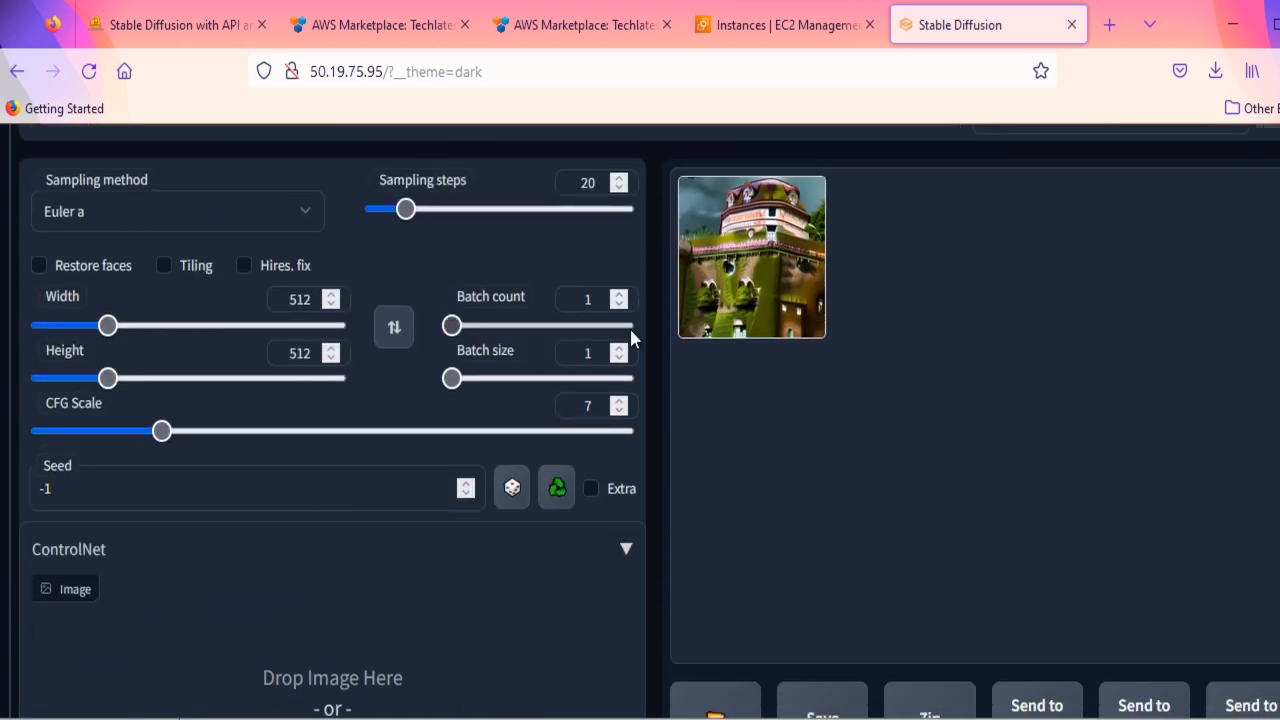
click(620, 347)
click(620, 347)
click(620, 347)
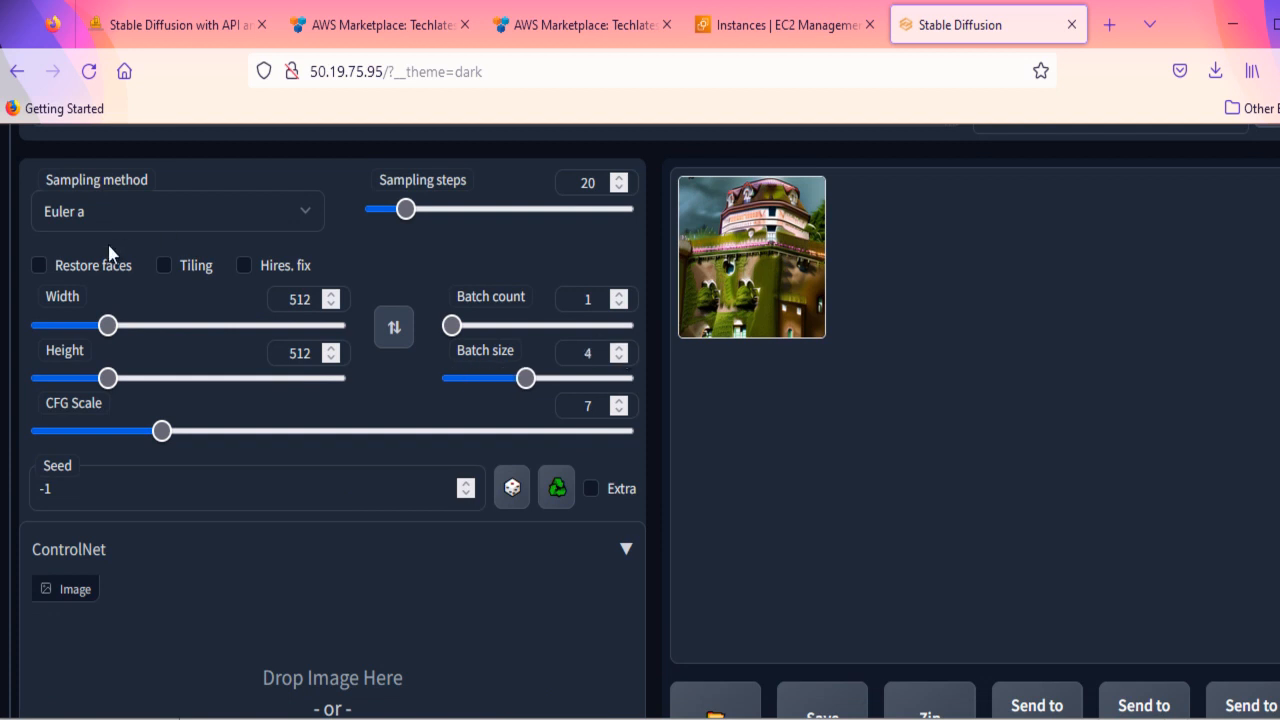
scroll(108, 245, up, 1)
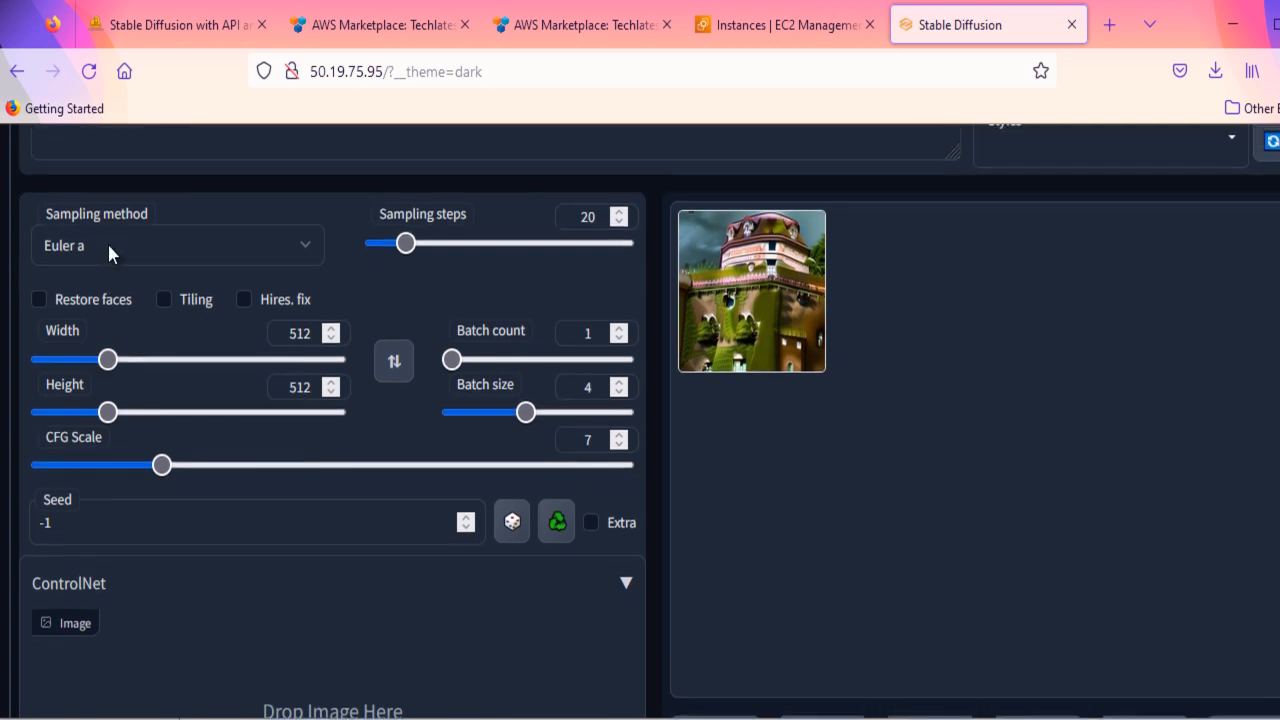
click(197, 250)
click(92, 661)
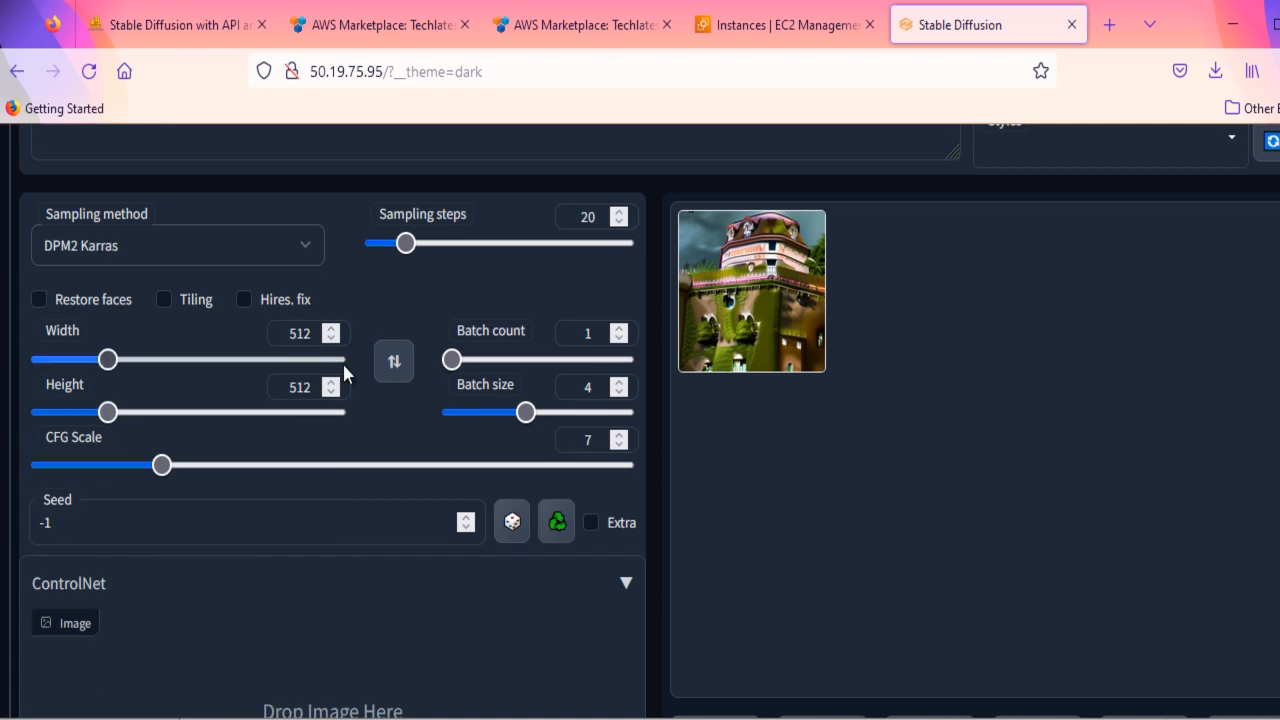
- Generate a new batch of castle images with 27 sampling steps, width 568 and height 560
click(619, 212)
click(619, 212)
click(619, 212)
click(619, 212)
click(619, 212)
click(619, 212)
click(619, 212)
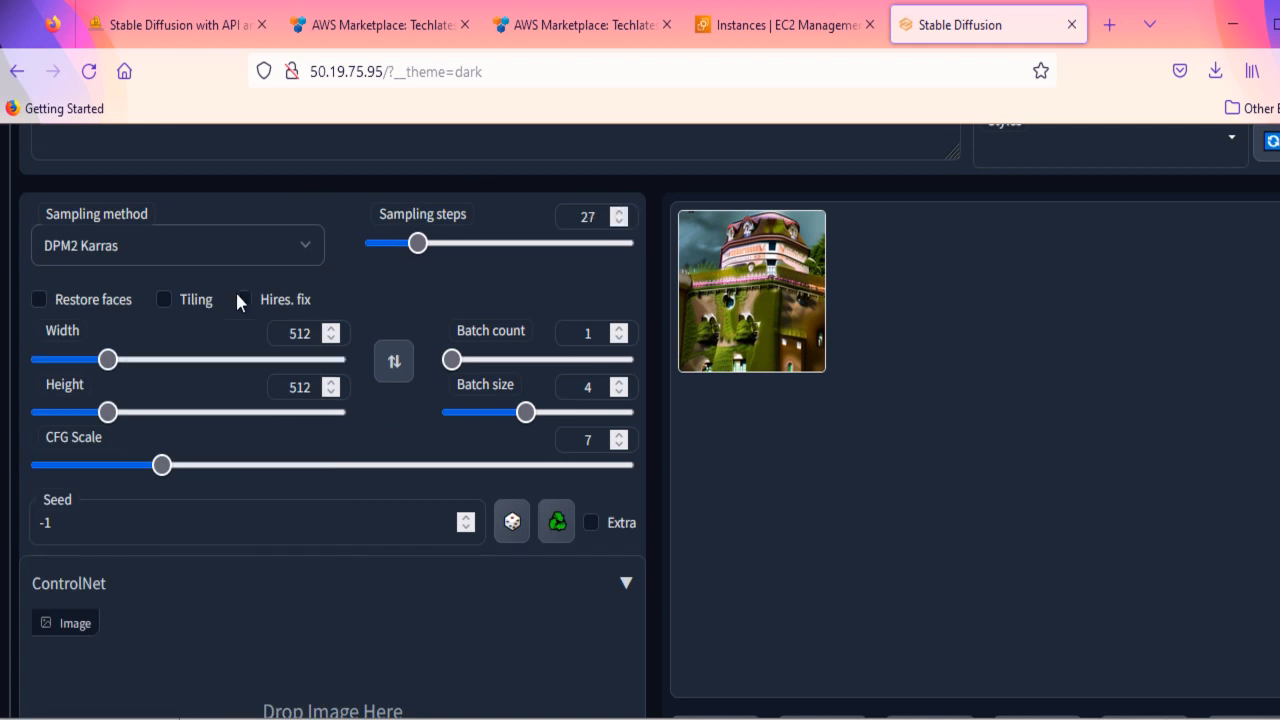
click(330, 333)
click(330, 333)
click(330, 333)
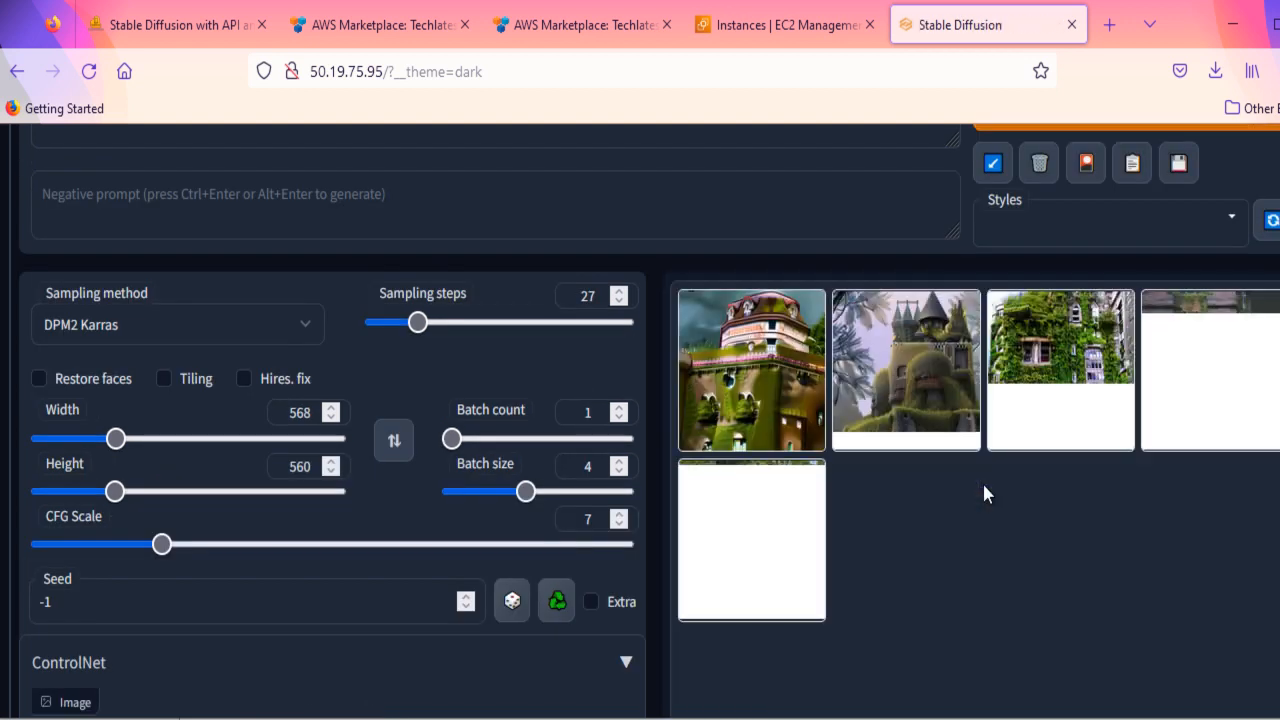
- Enlarge the second generated castle image and view the third one in the gallery
click(936, 399)
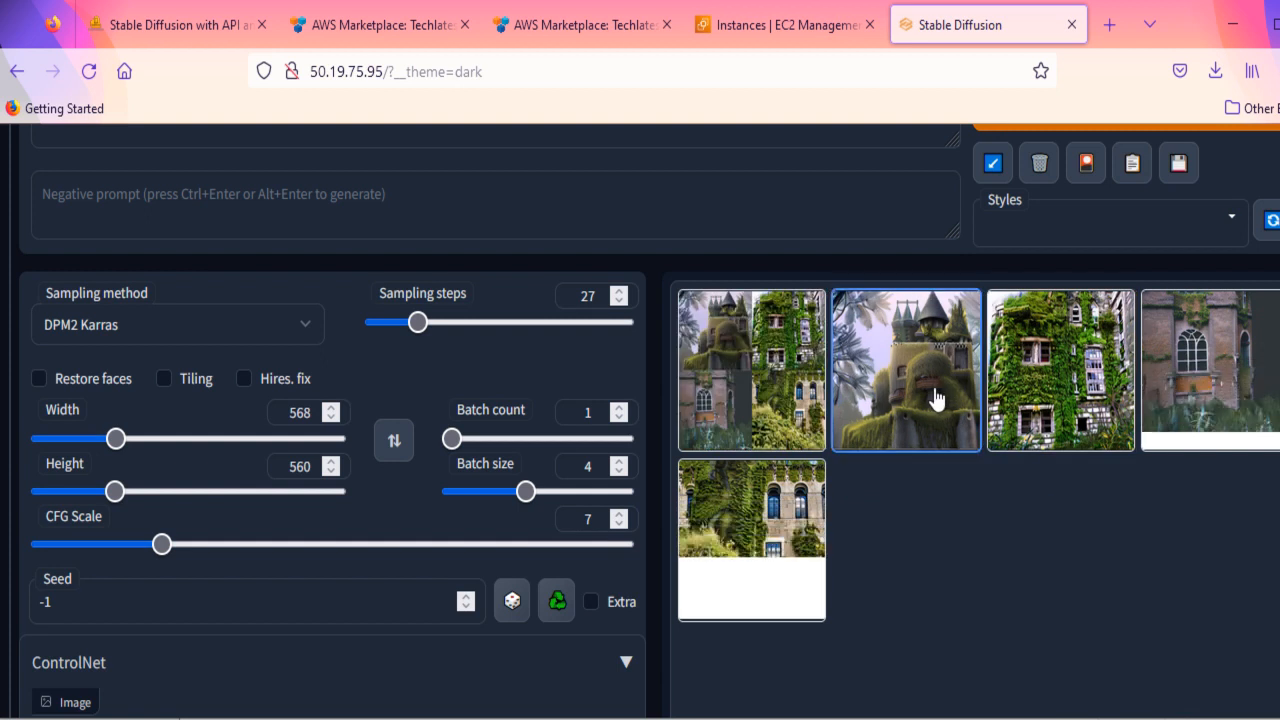
click(936, 399)
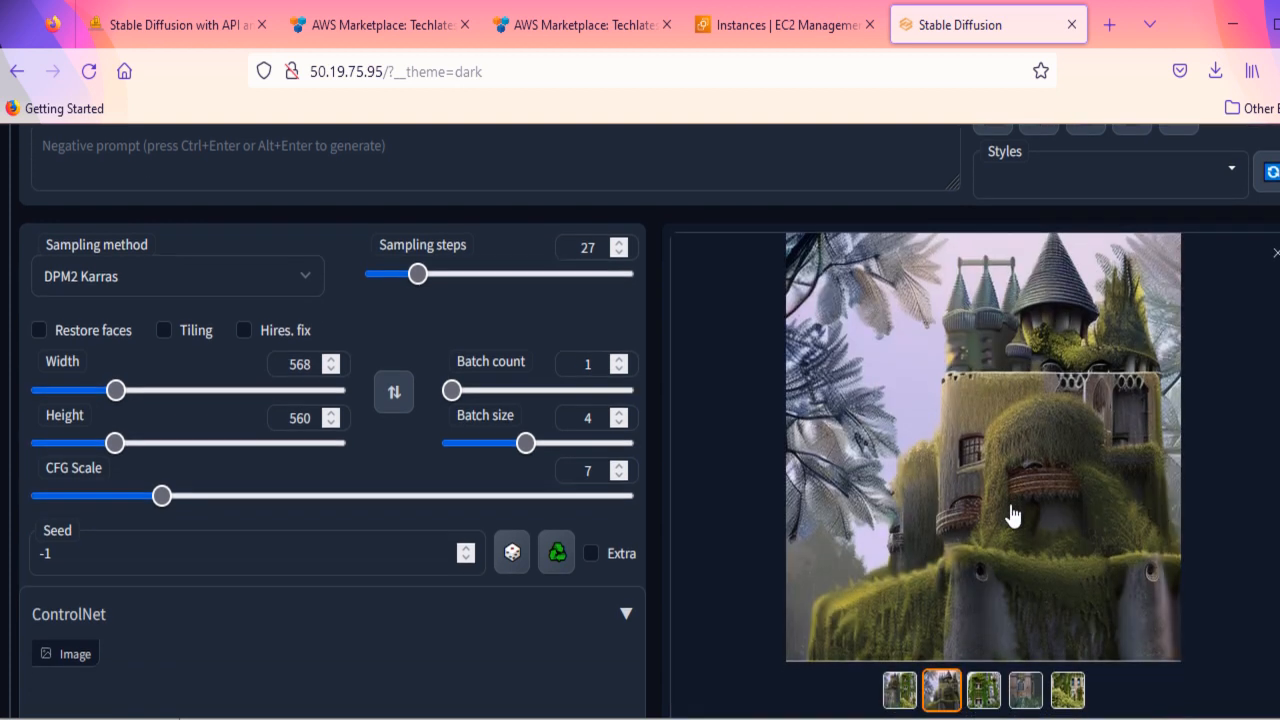
click(985, 689)
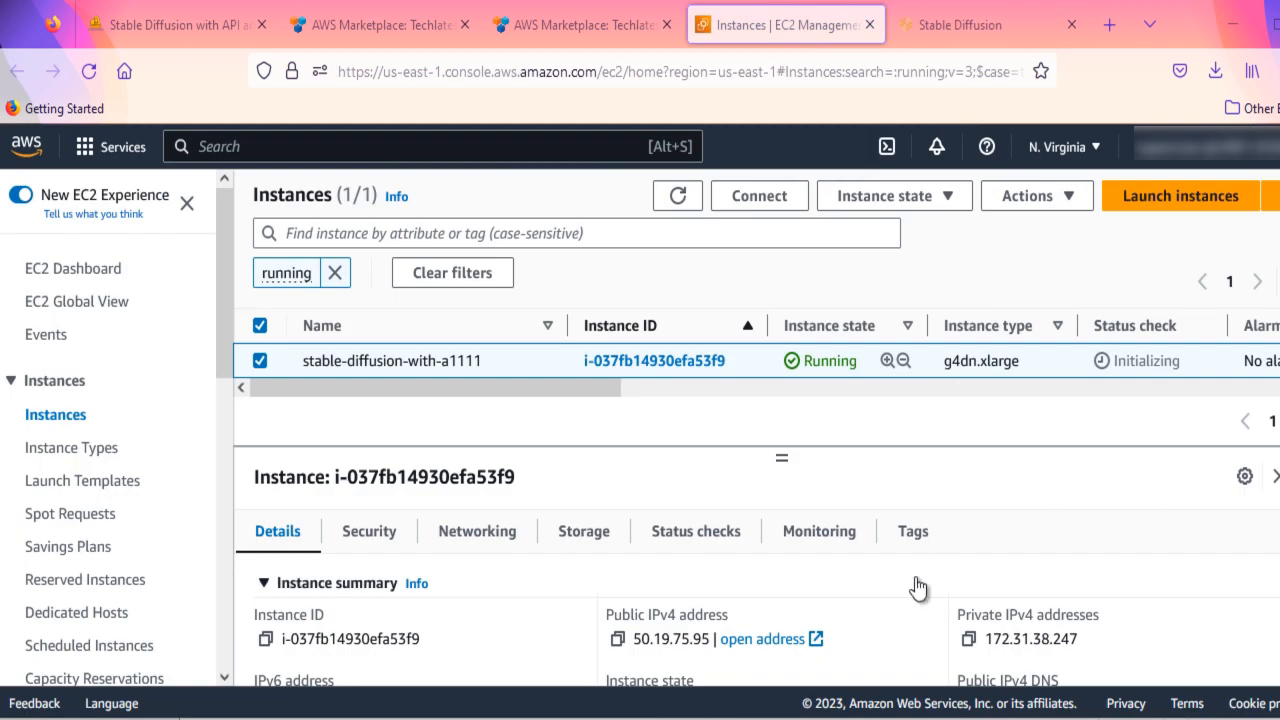
- Copy the instance's public IPv4 address and open a PuTTY SSH session to 50.19.75.95 with the private key, logging in as ubuntu
click(617, 640)
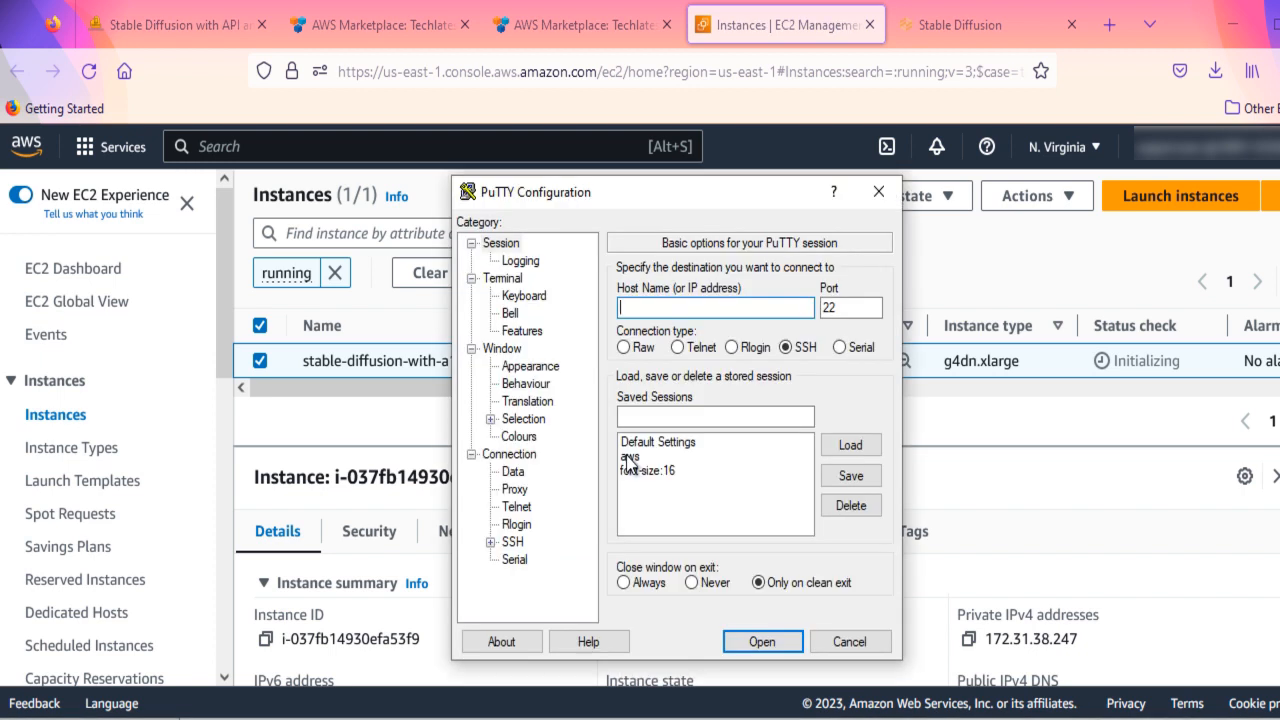
key(ctrl+v)
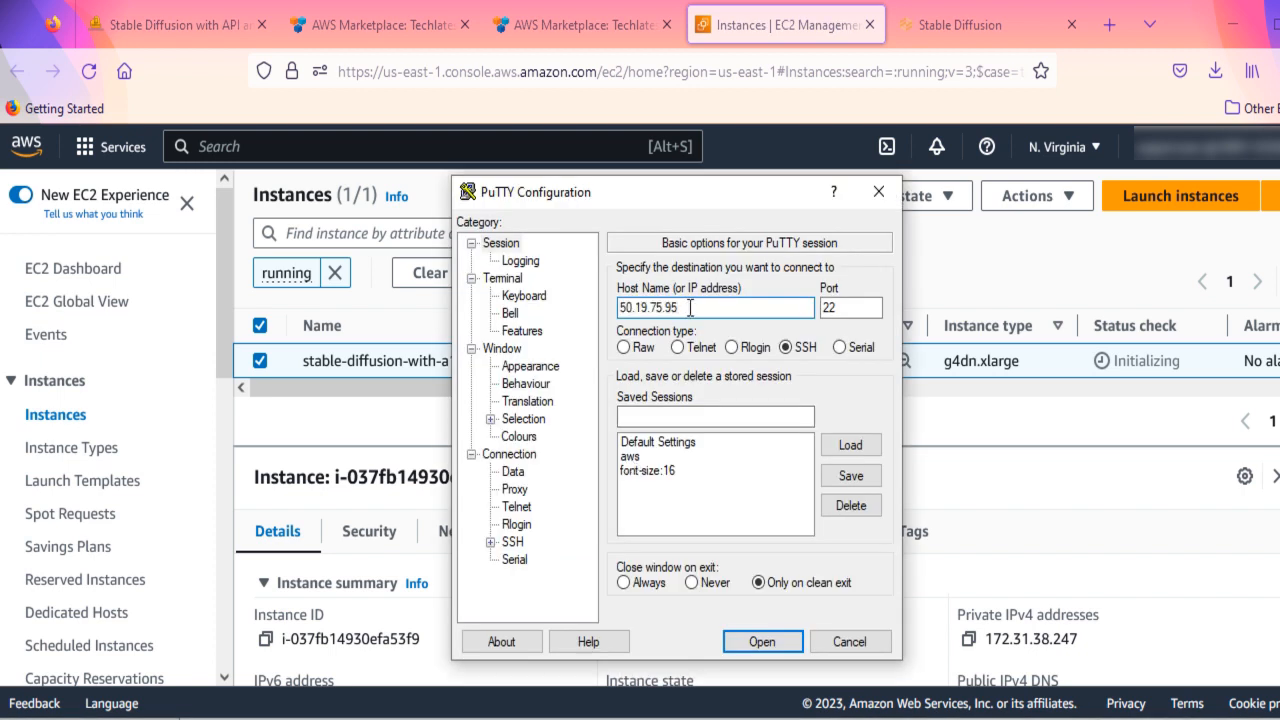
click(490, 541)
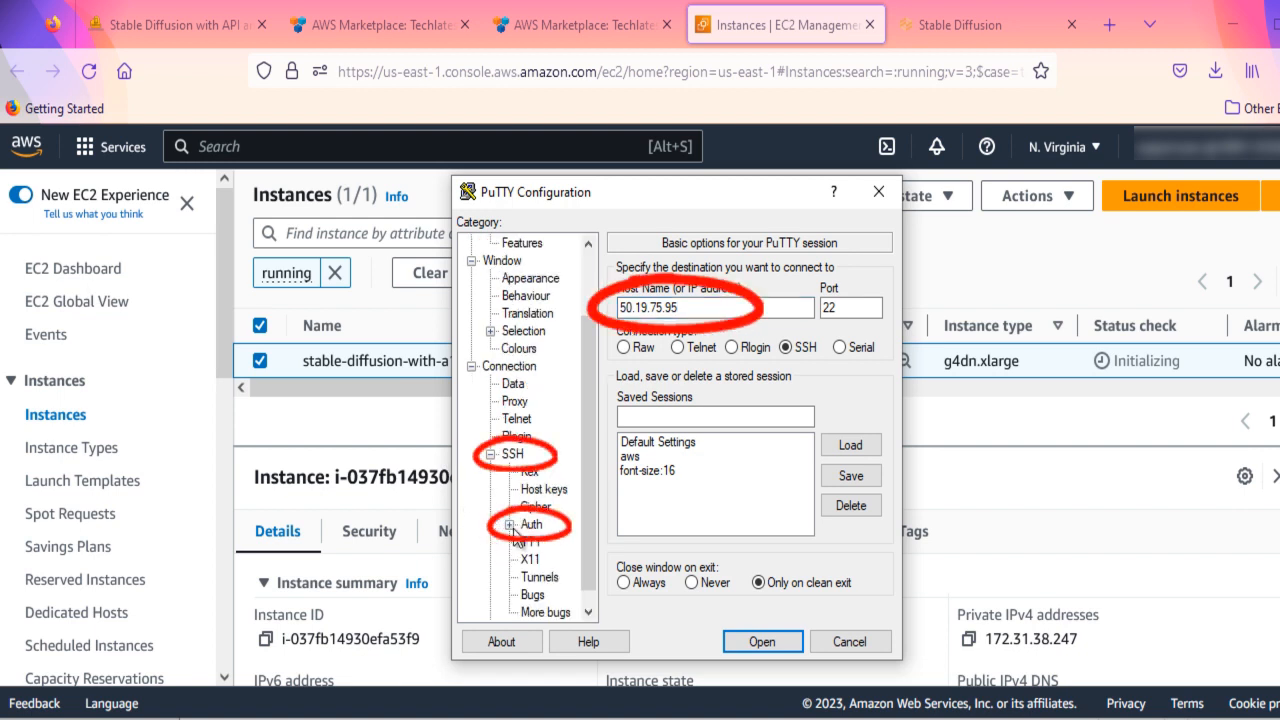
click(531, 524)
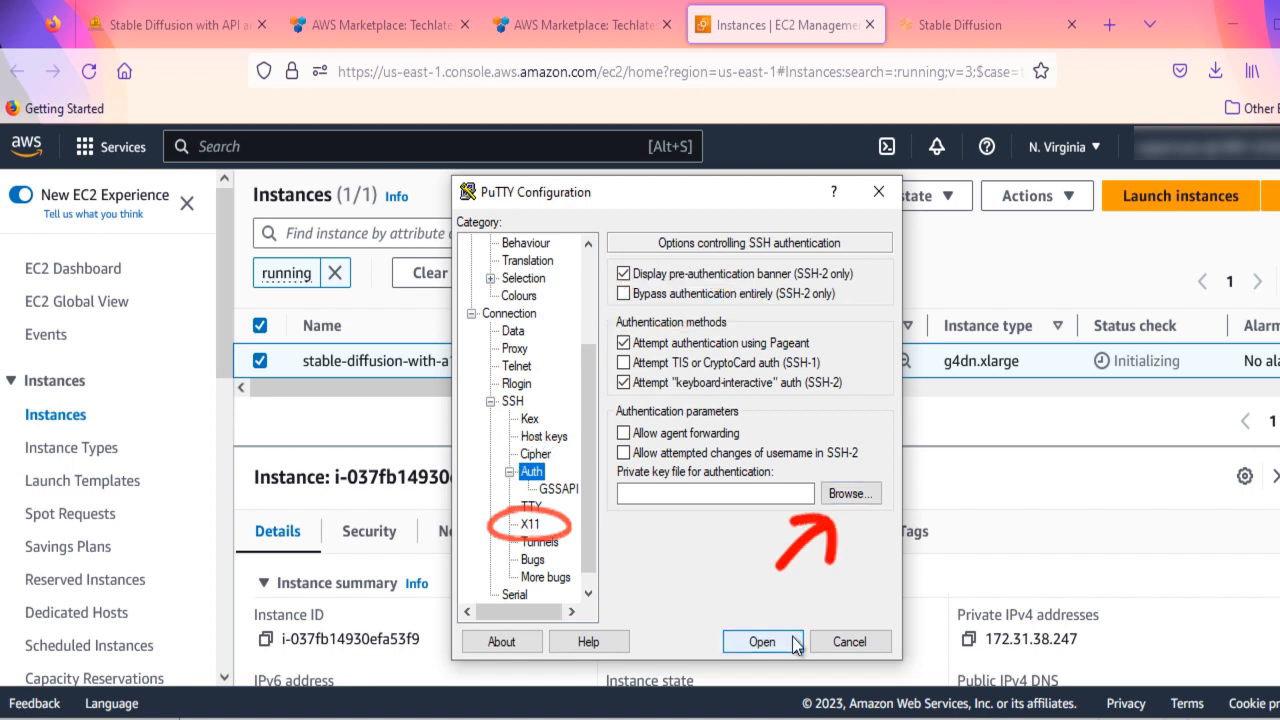
click(762, 642)
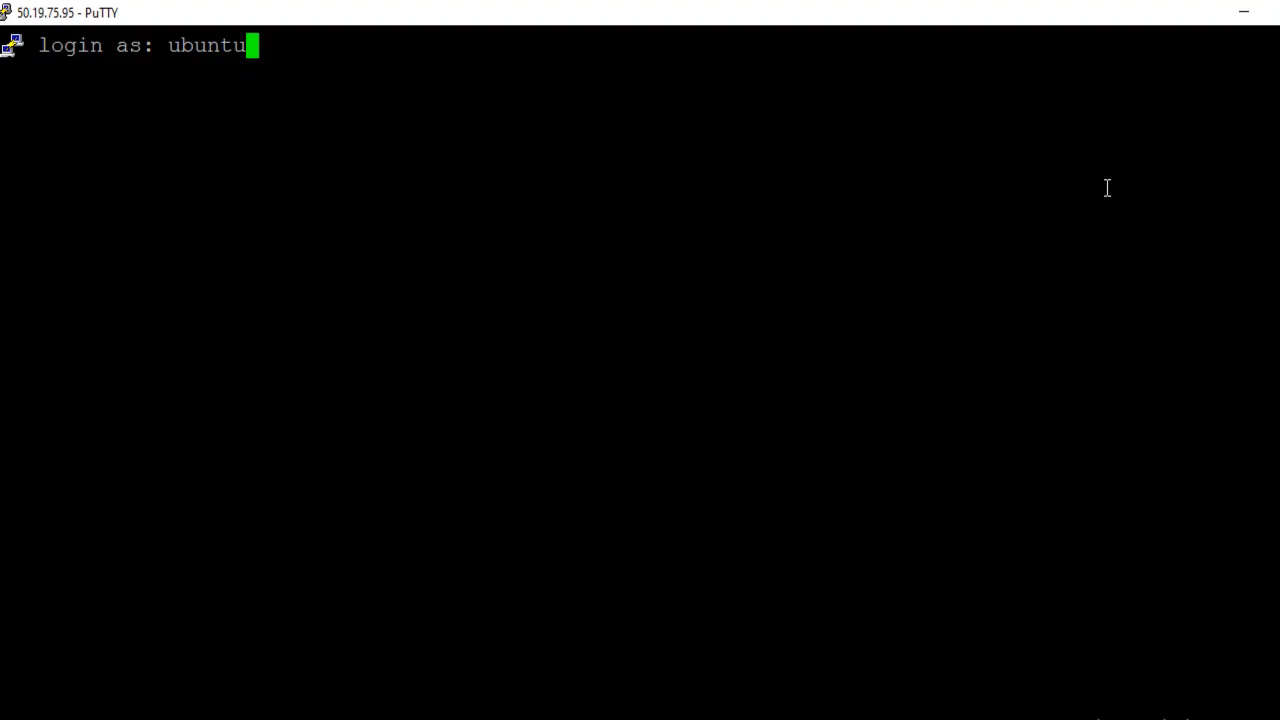
key(Return)
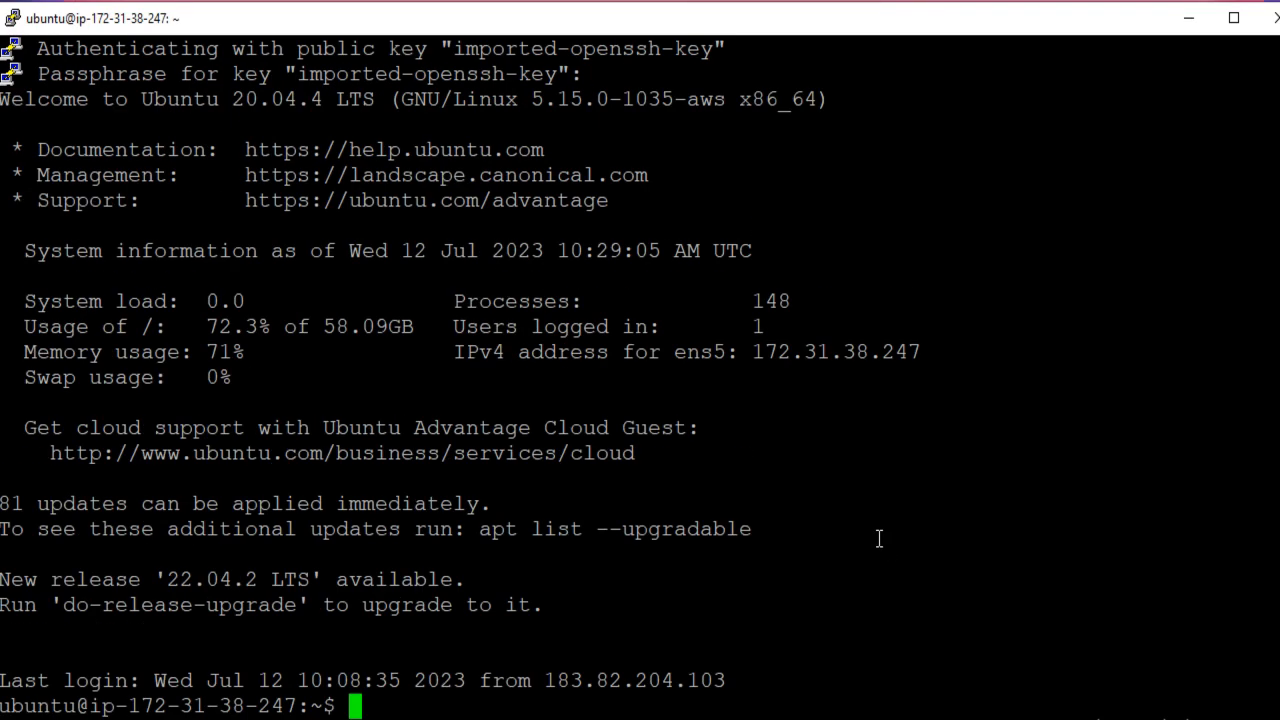
- Clear the terminal and set a new password for the ubuntu user with sudo passwd ubuntu, entering and confirming the password
key(ctrl+l)
text(sudo passwd ubuntu)
key(Return)
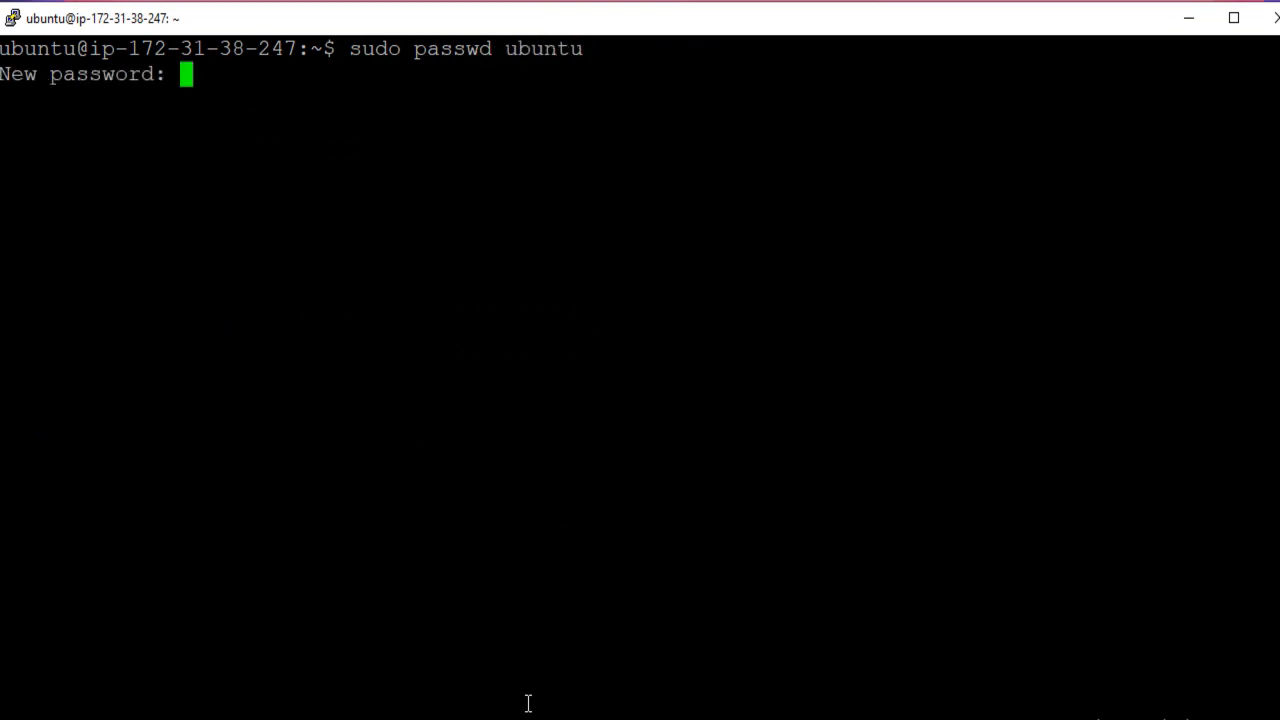
key(Return)
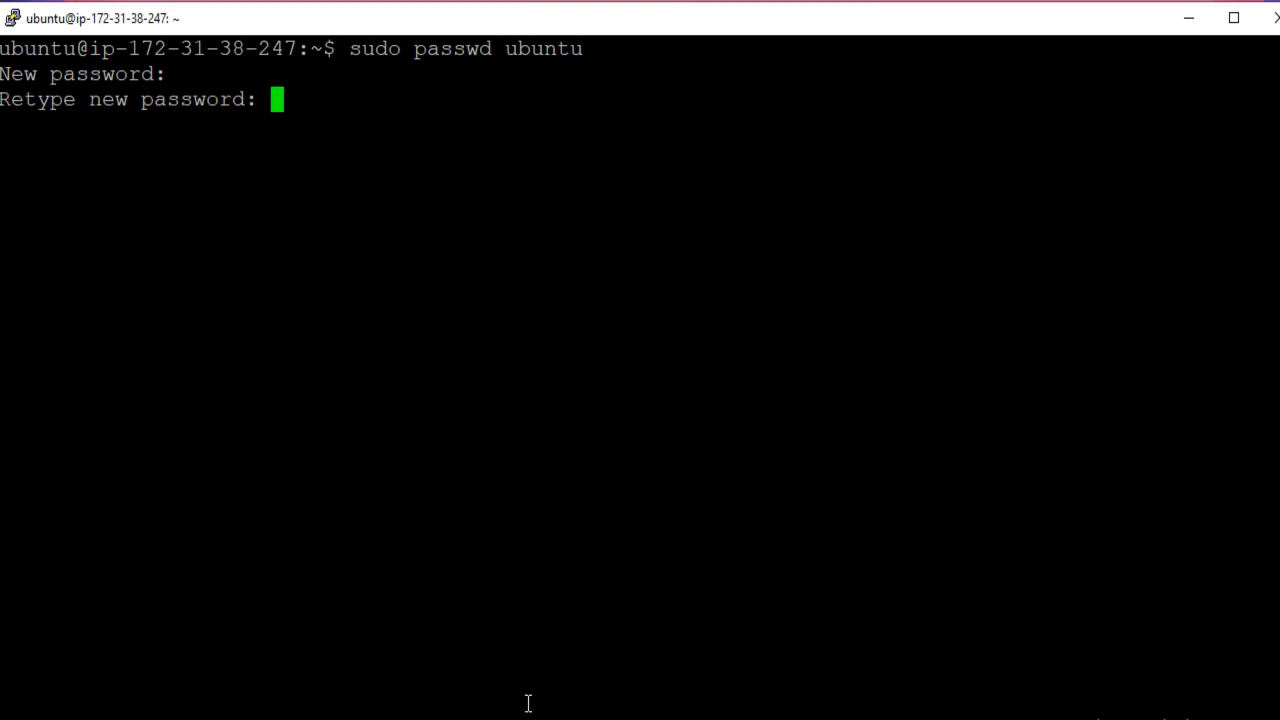
key(Return)
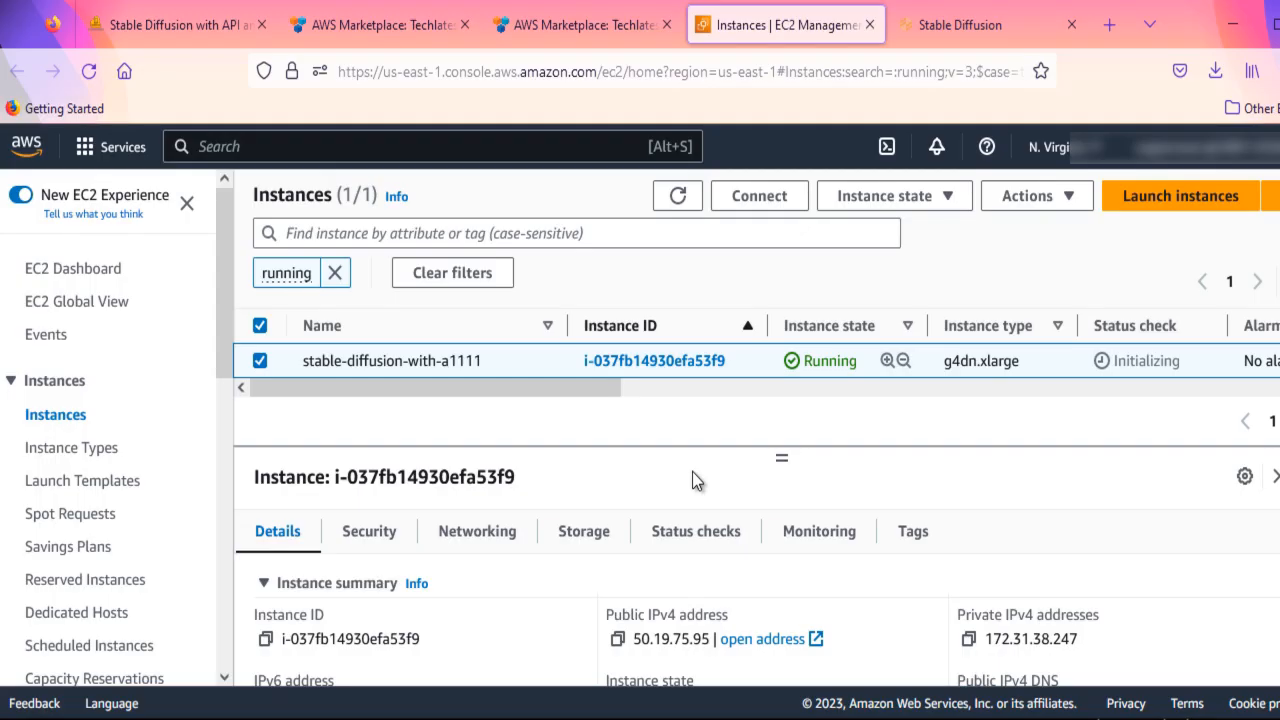
- Connect to 50.19.75.95 with Remote Desktop Connection, accepting the unverified identity and disabling further warnings for this computer
click(618, 640)
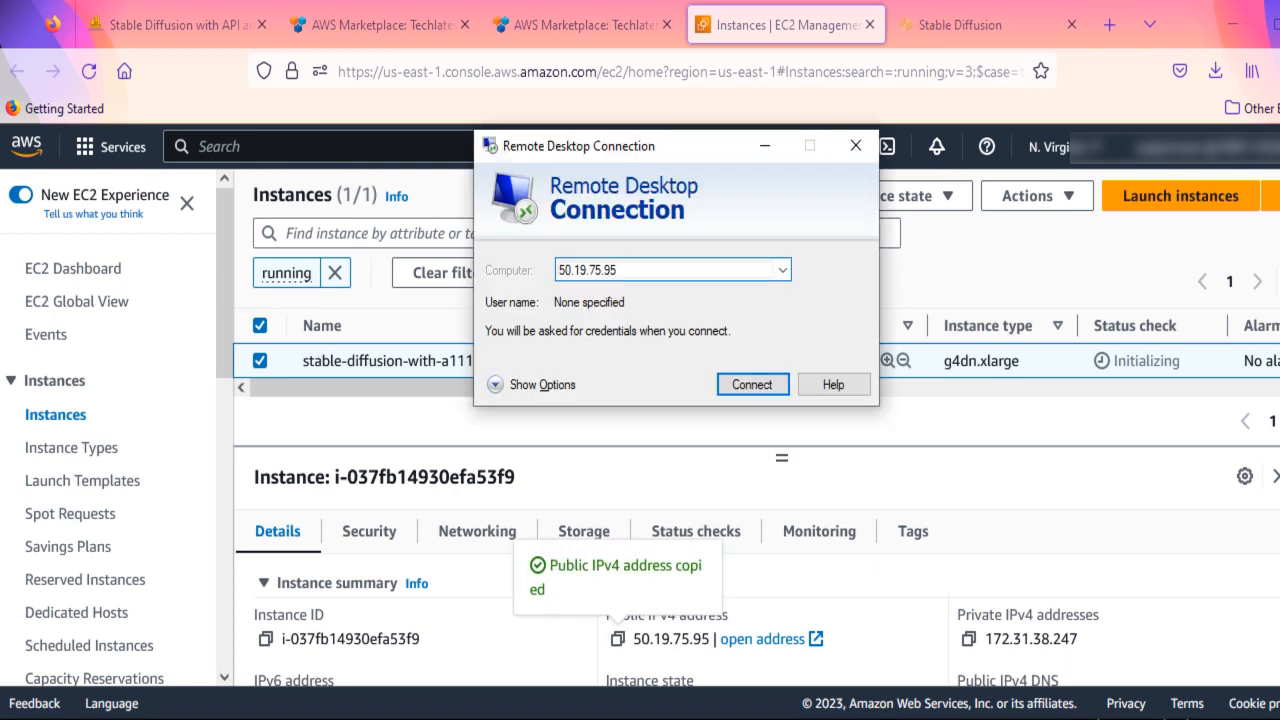
click(754, 384)
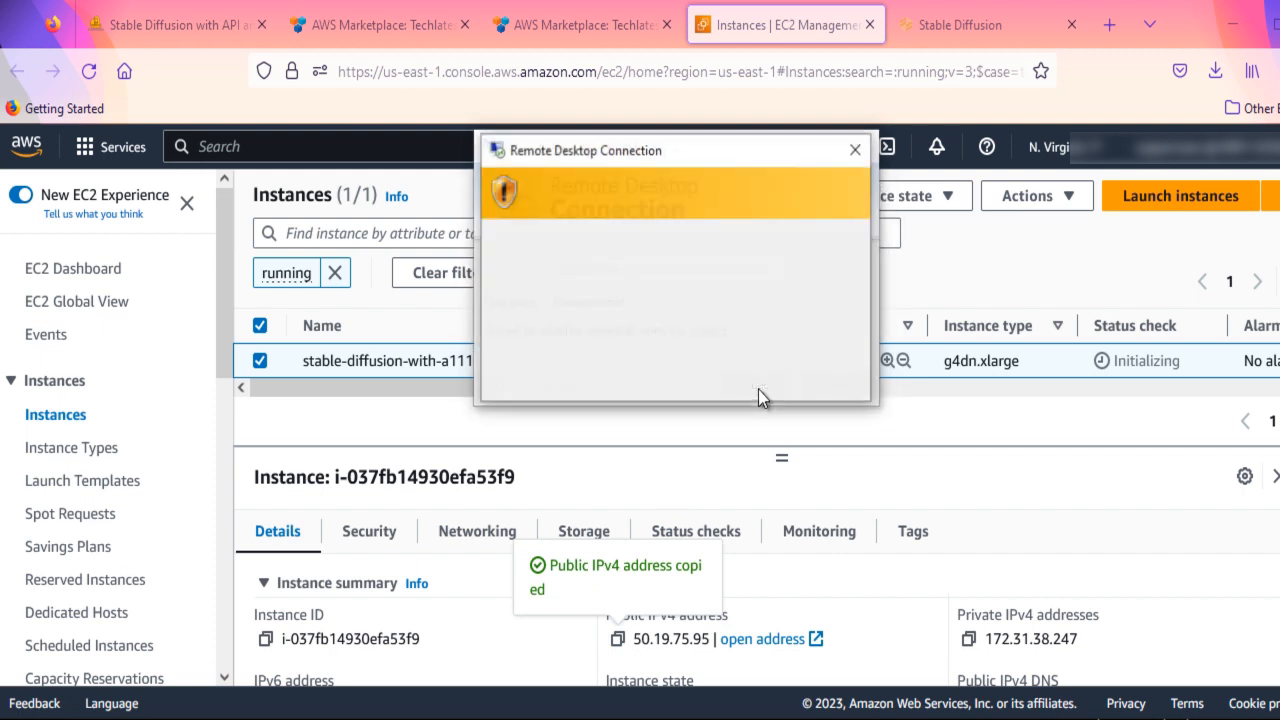
click(533, 341)
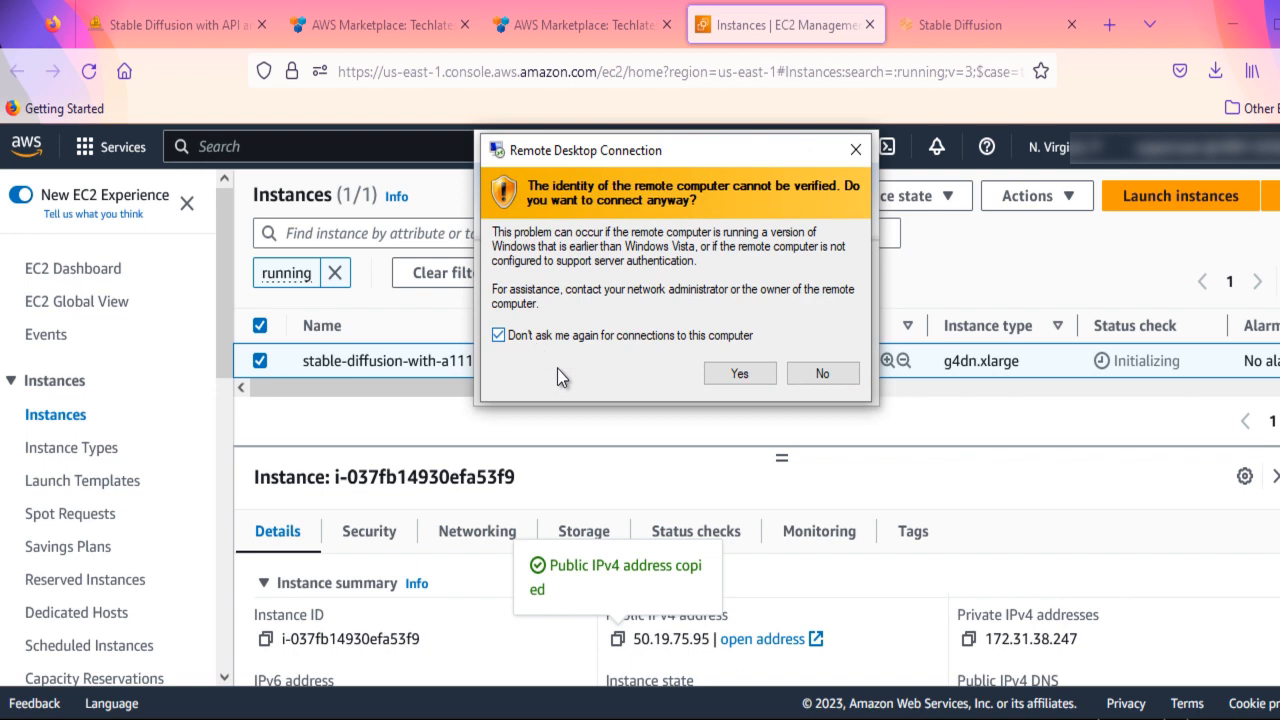
click(740, 374)
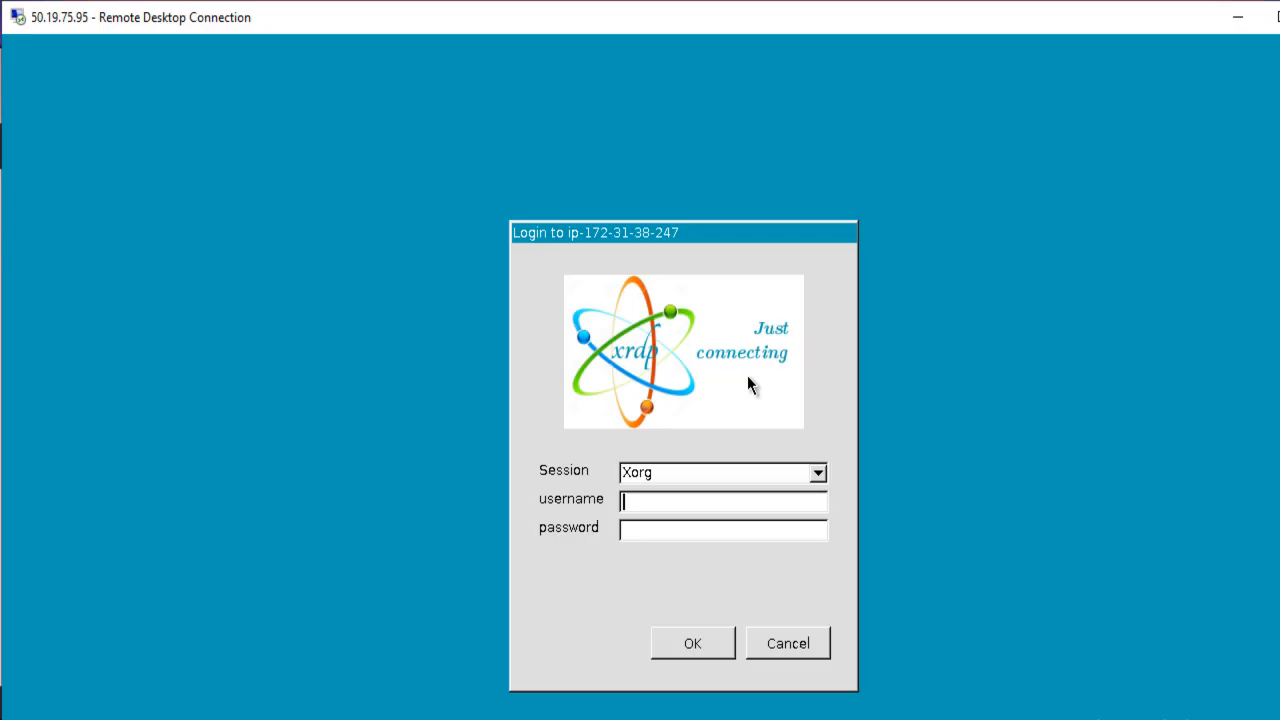
- Log in to the remote Xorg session with username ubuntu and the account password
text(ubuntu)
key(Tab)
text(*********)
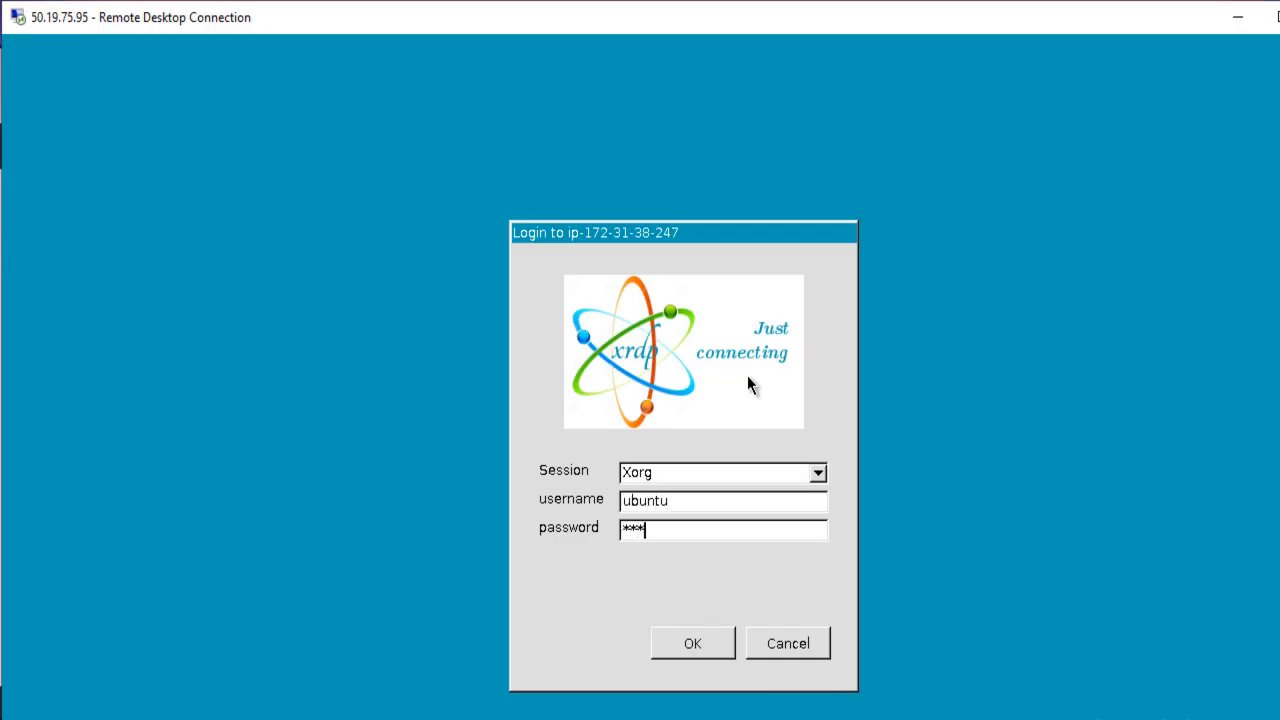
key(Return)
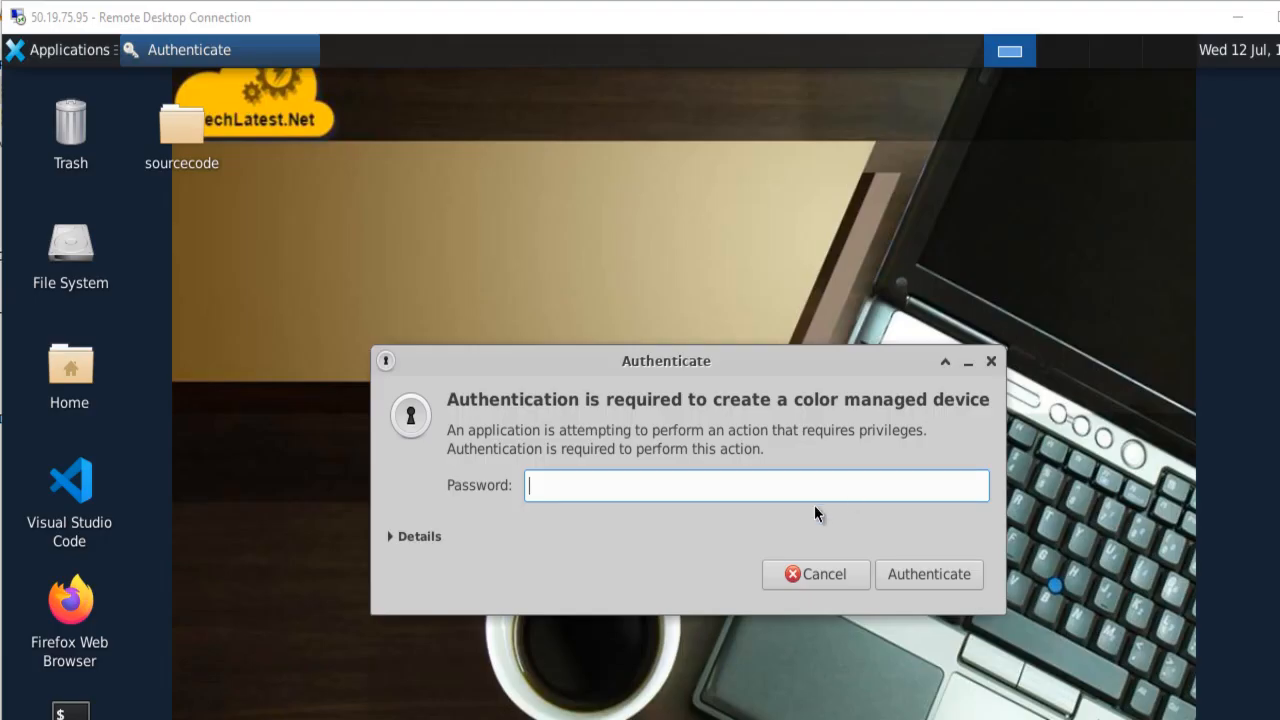
- Authenticate the request to create a color managed device with the account password
text(●●●●●●●)
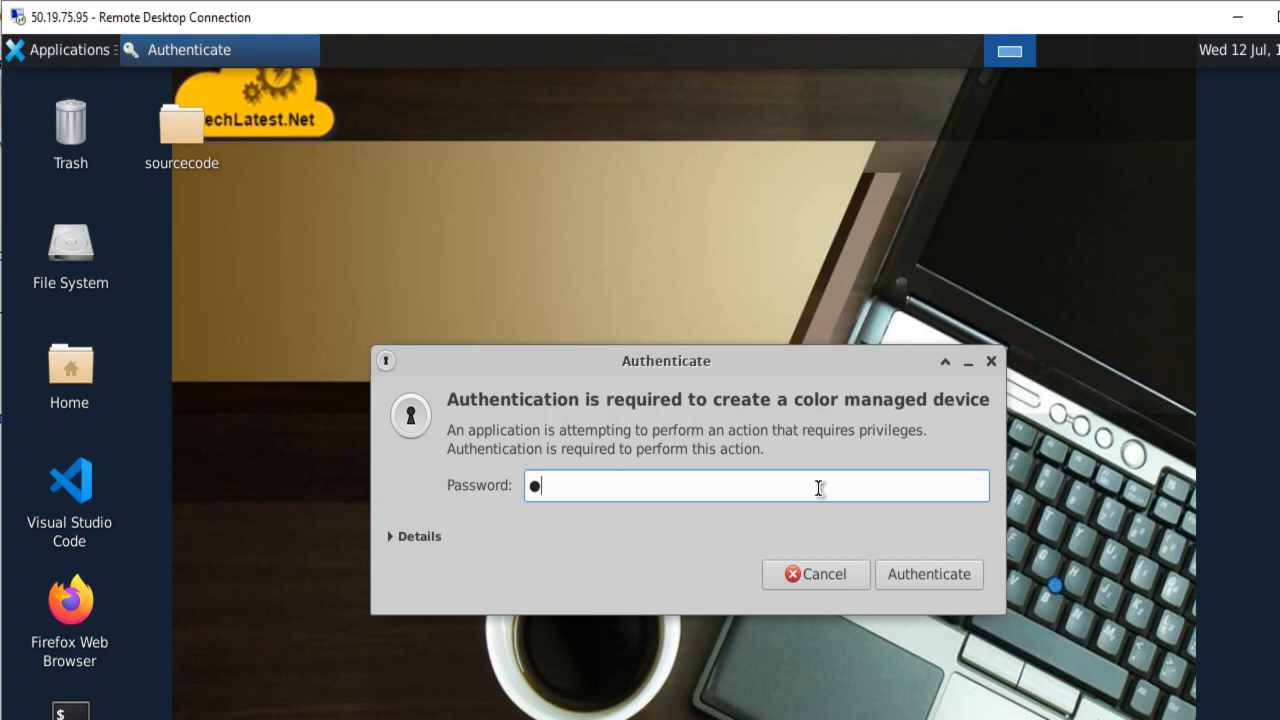
text(●●)
key(Return)
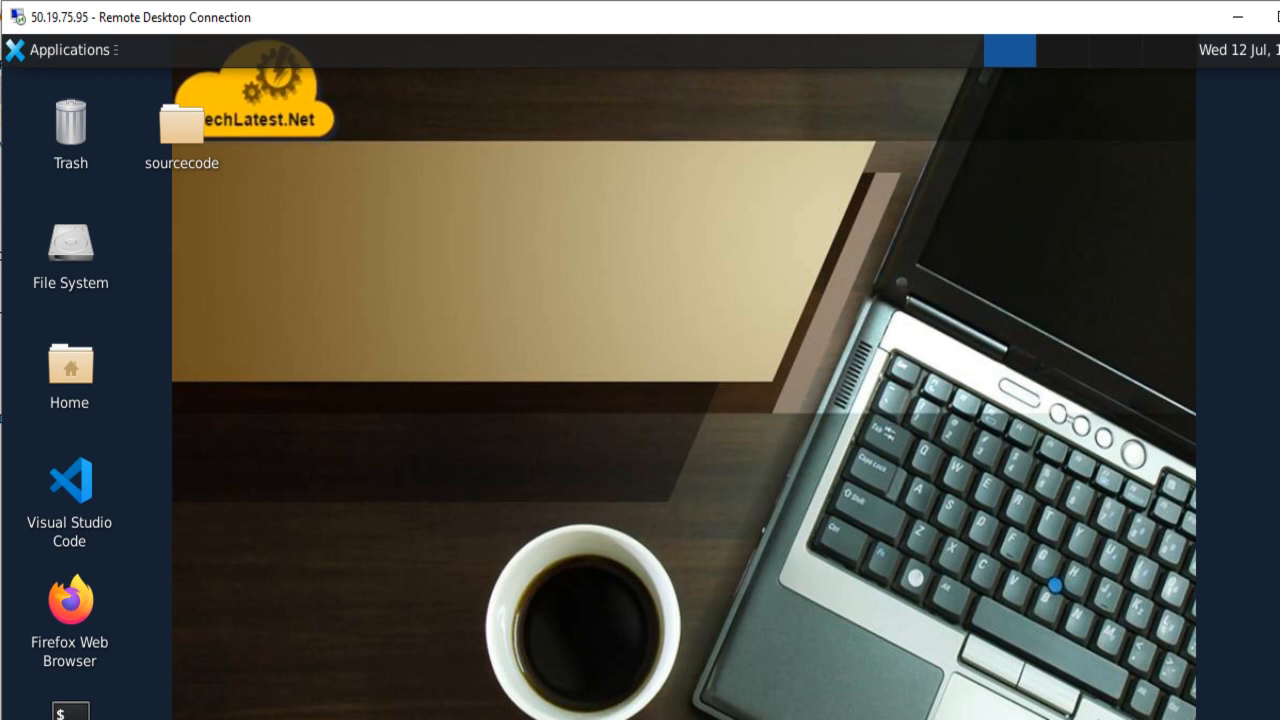
- Browse from the home folder to stable-diffusion/outputs/txt2img-images/2023-07-12, and open the sourcecode folder on the desktop
double_click(68, 366)
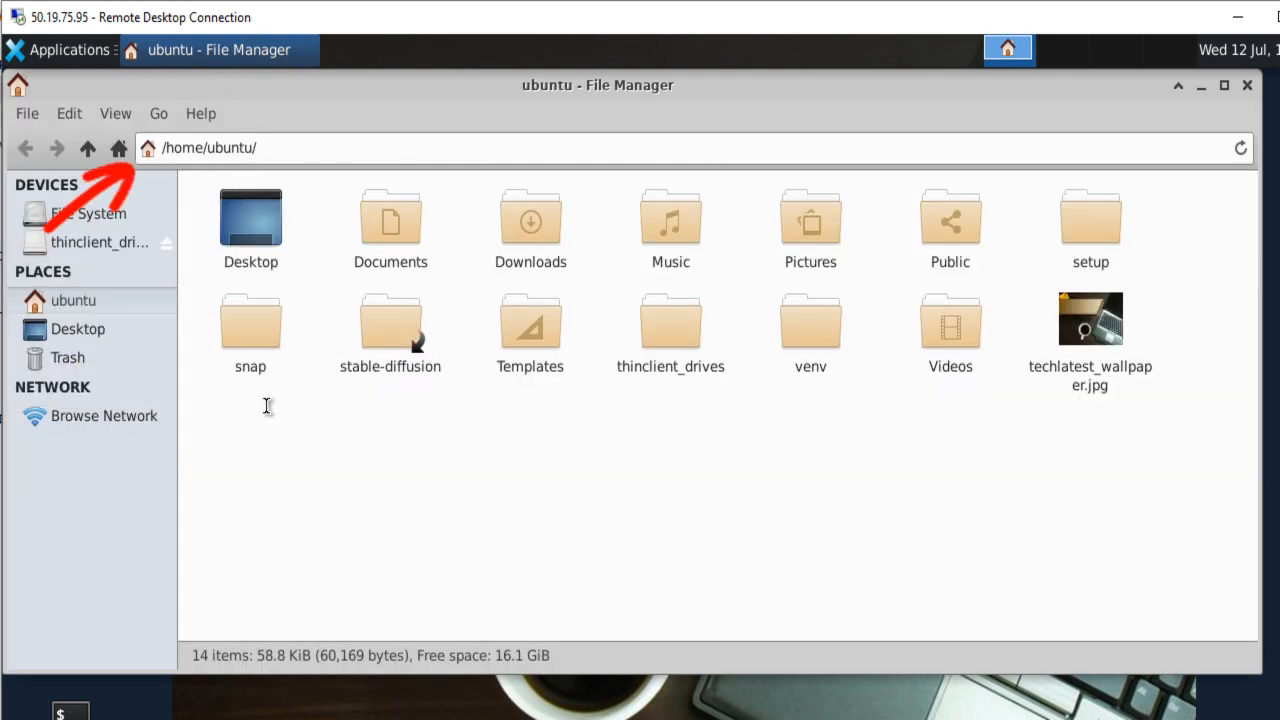
click(399, 324)
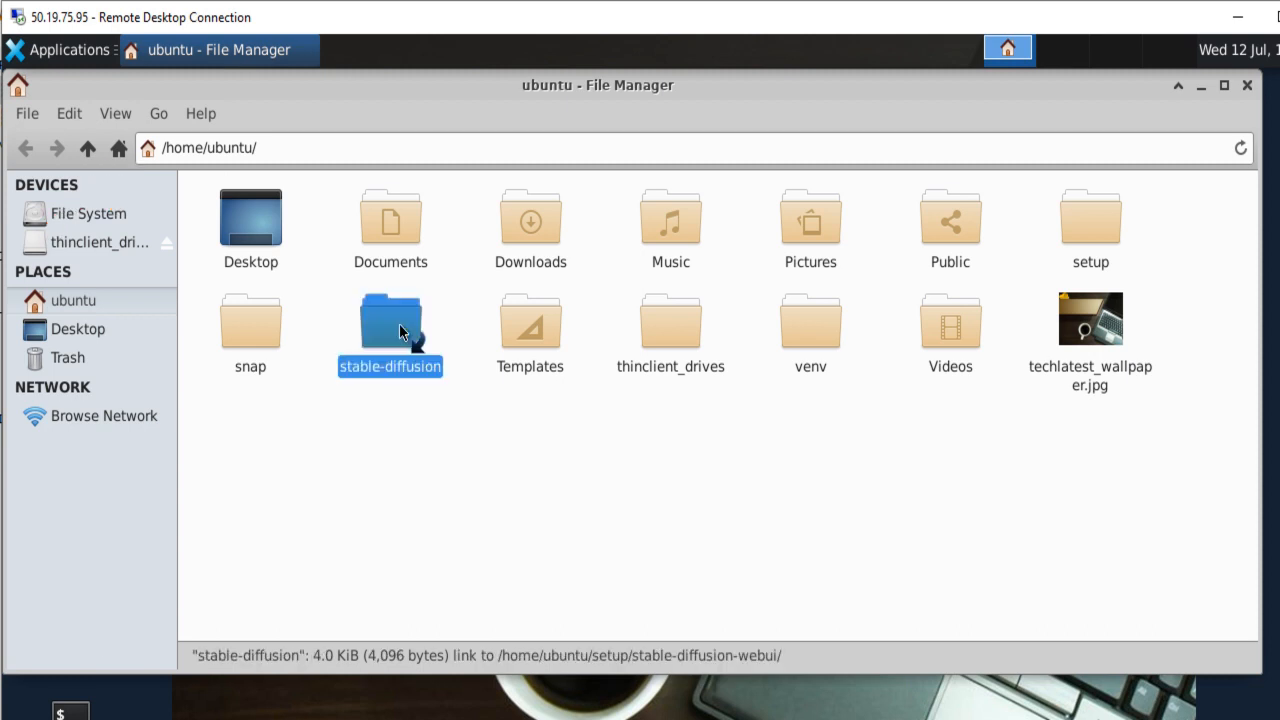
double_click(399, 324)
double_click(399, 324)
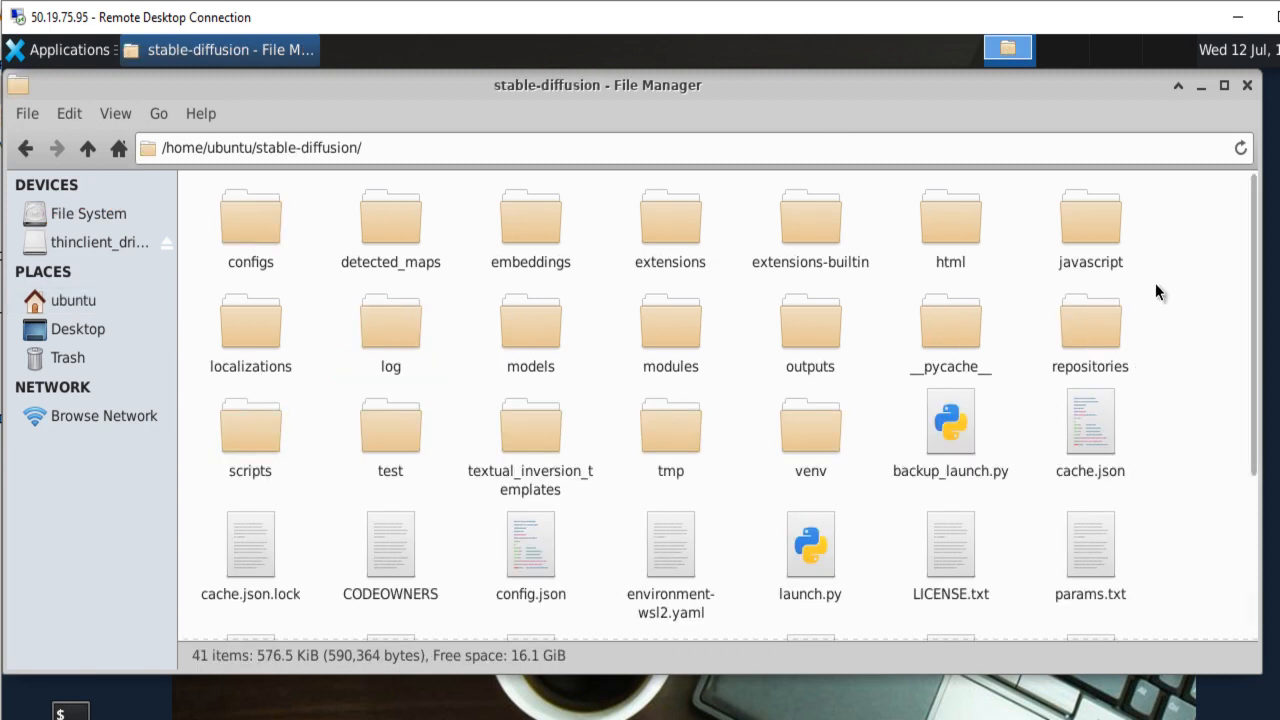
double_click(812, 330)
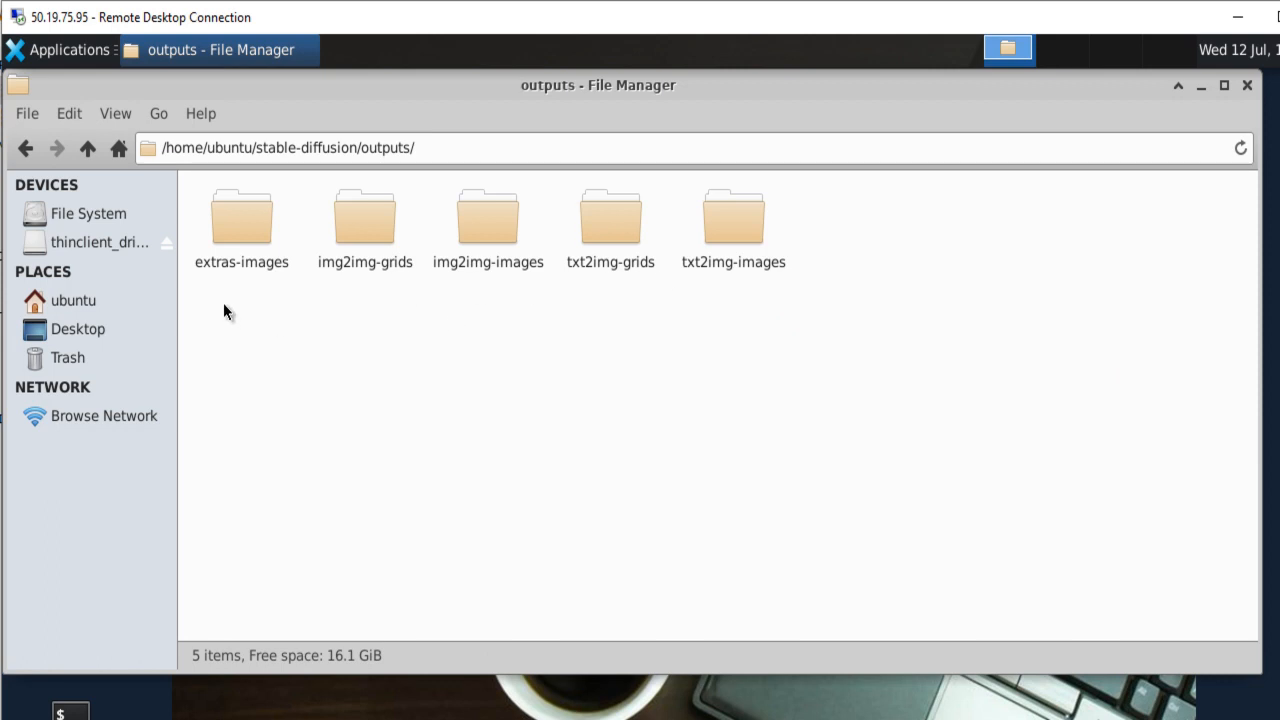
double_click(735, 231)
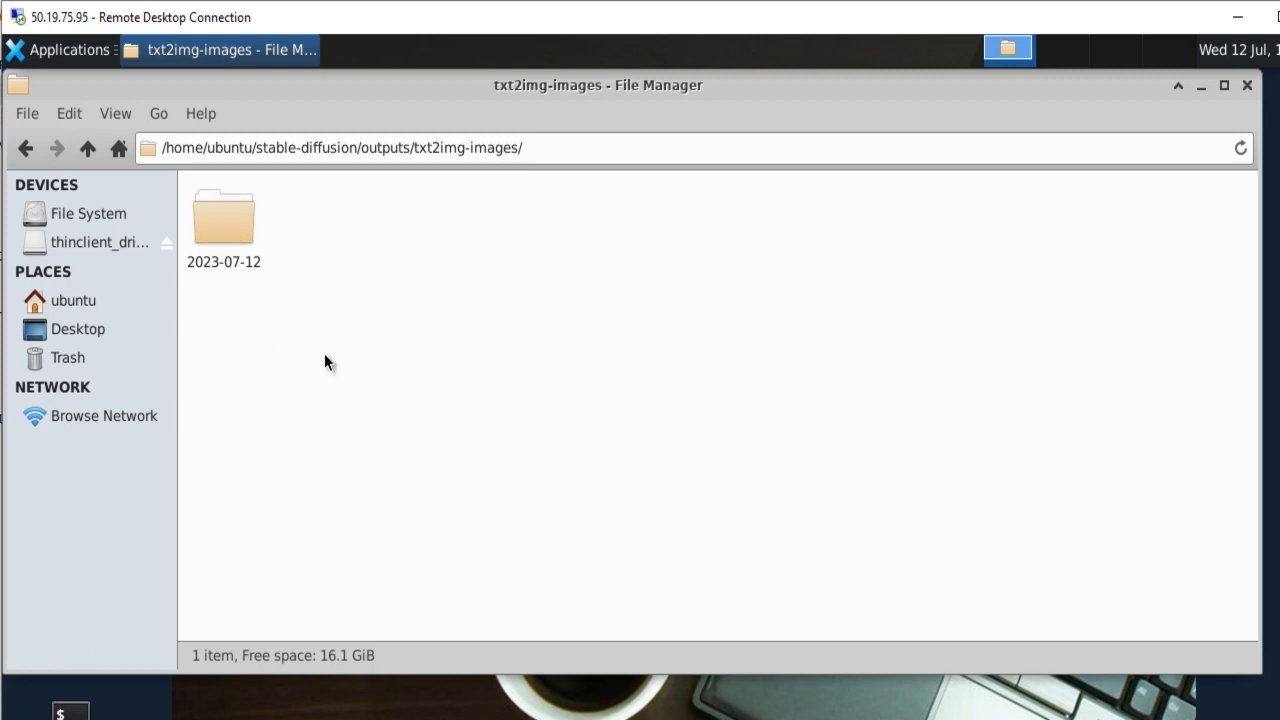
double_click(241, 228)
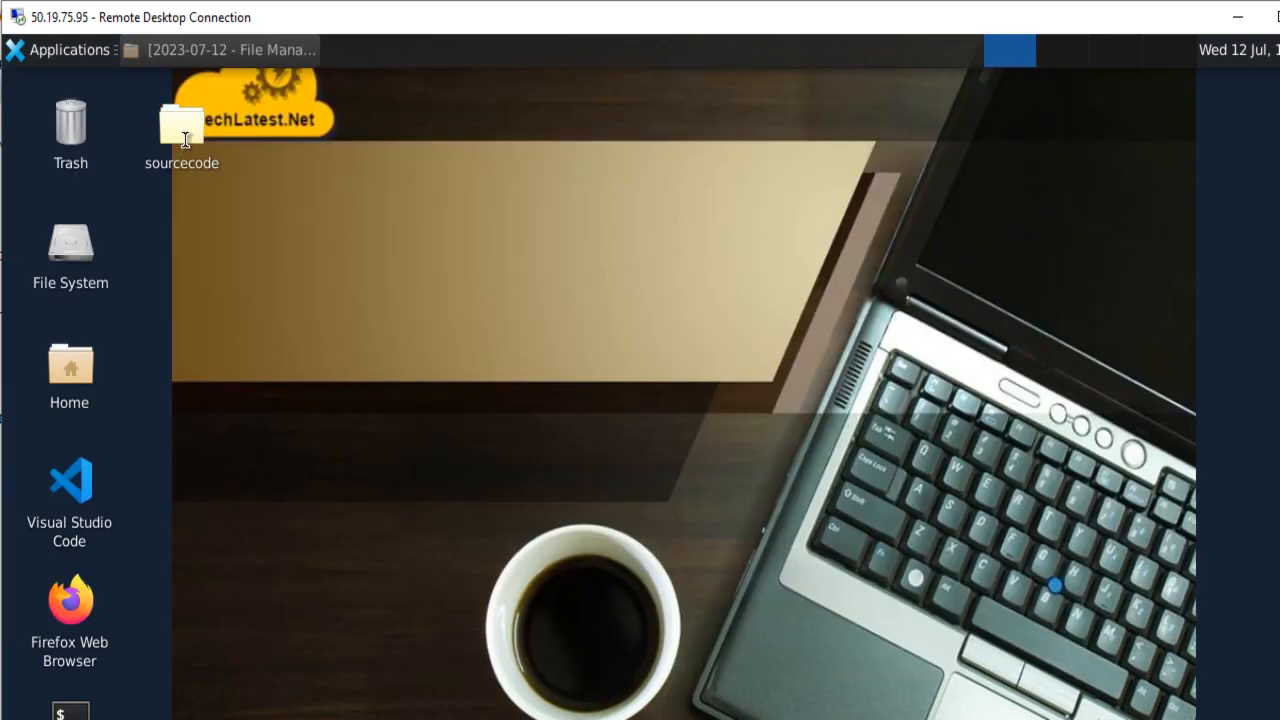
double_click(185, 140)
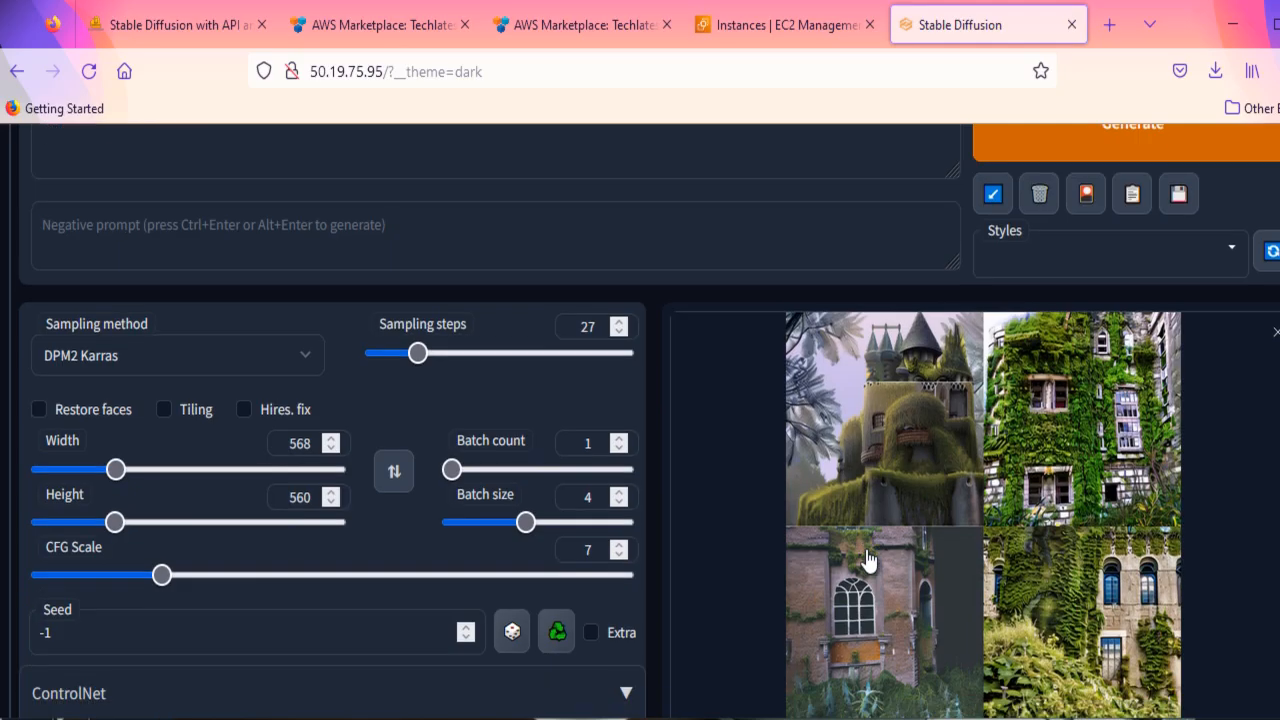
- Return to the Stable Diffusion web UI in the browser and view the first individual castle image in the gallery
scroll(866, 557, down, 3)
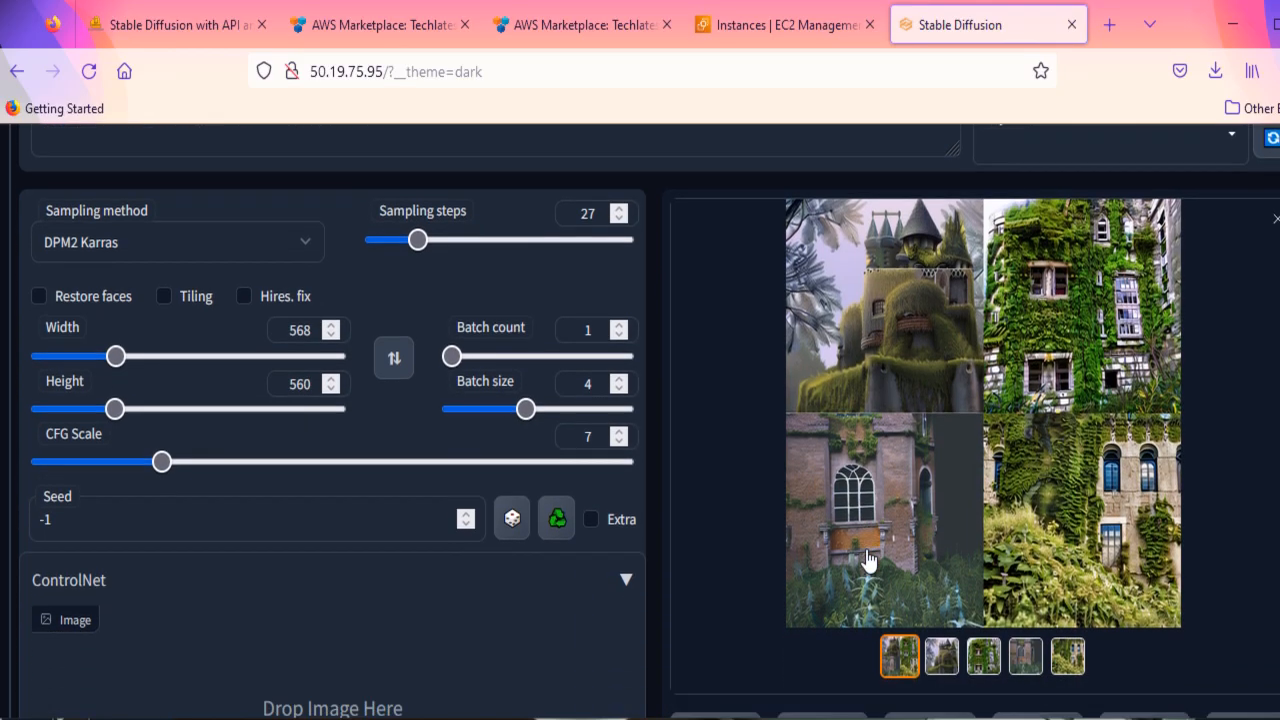
scroll(867, 560, down, 2)
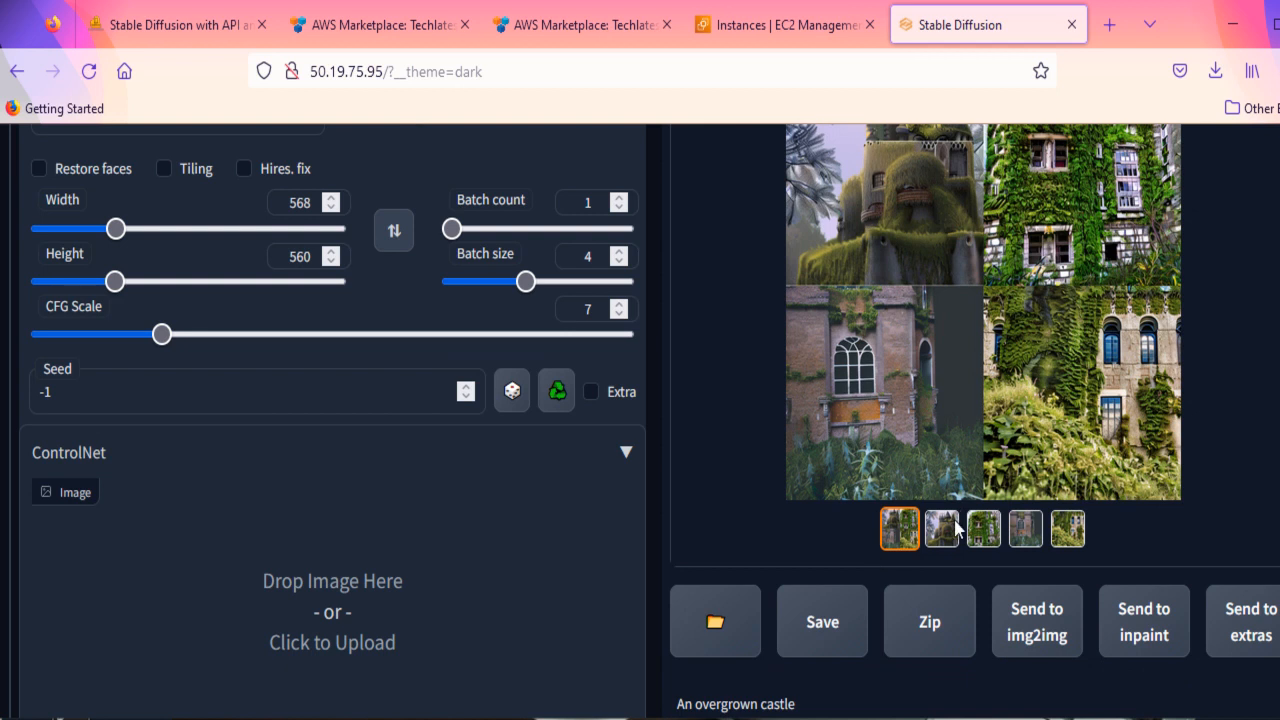
click(790, 493)
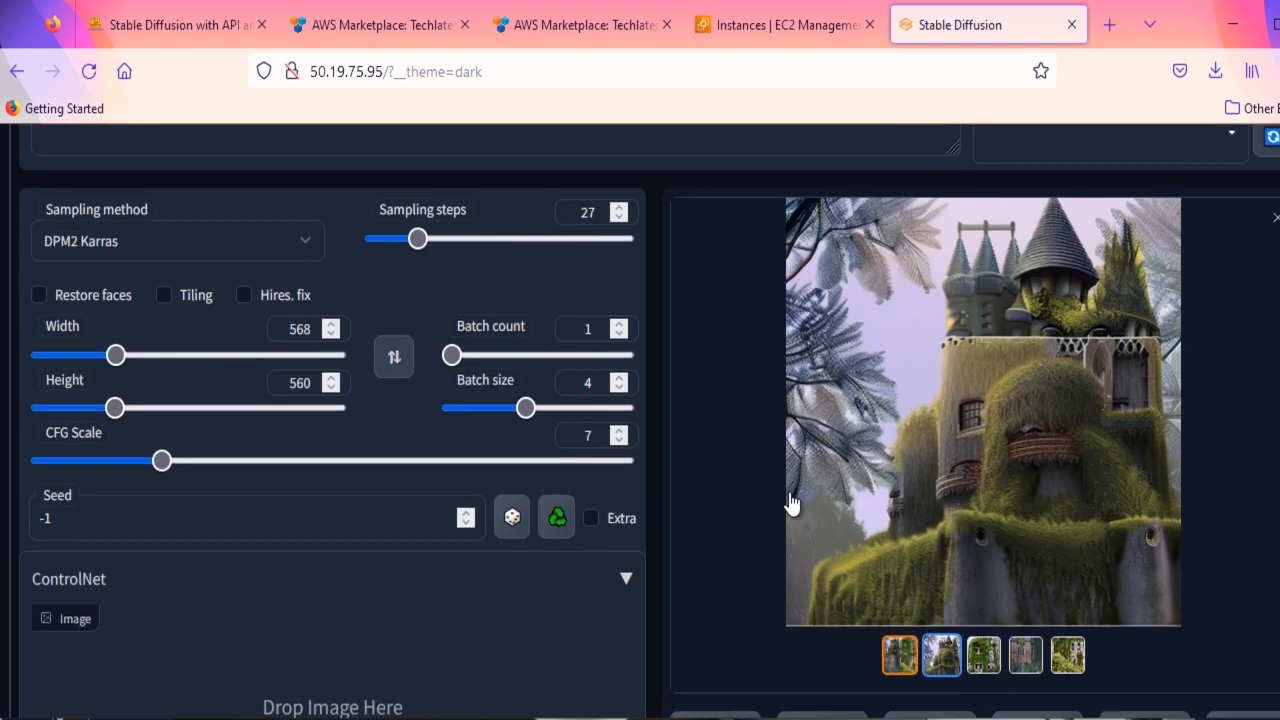